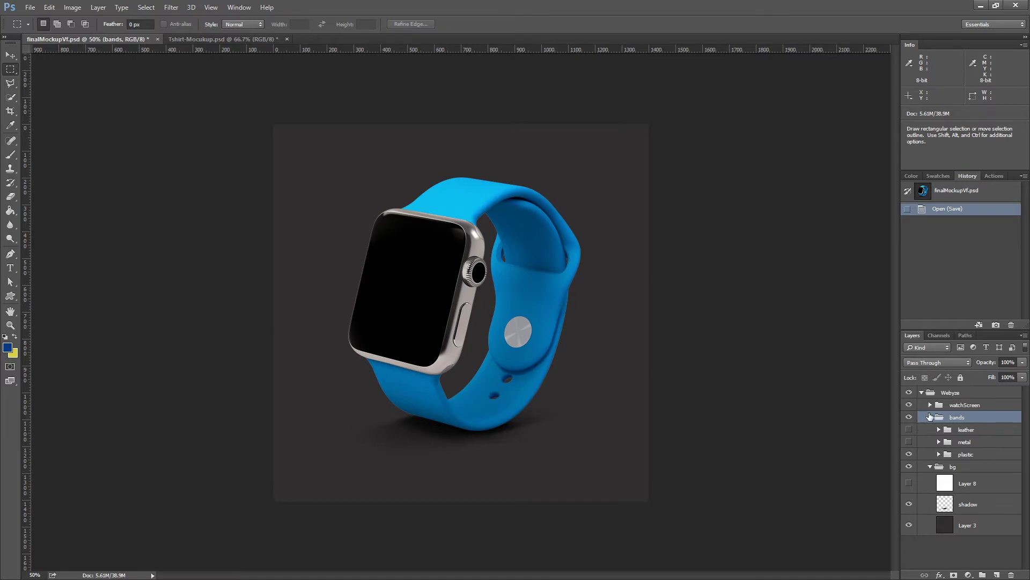
- Toggle the bands and watchScreen groups off and on to check what each contributes to the mockup
{"action": "left_click", "coordinate": [909, 418]}
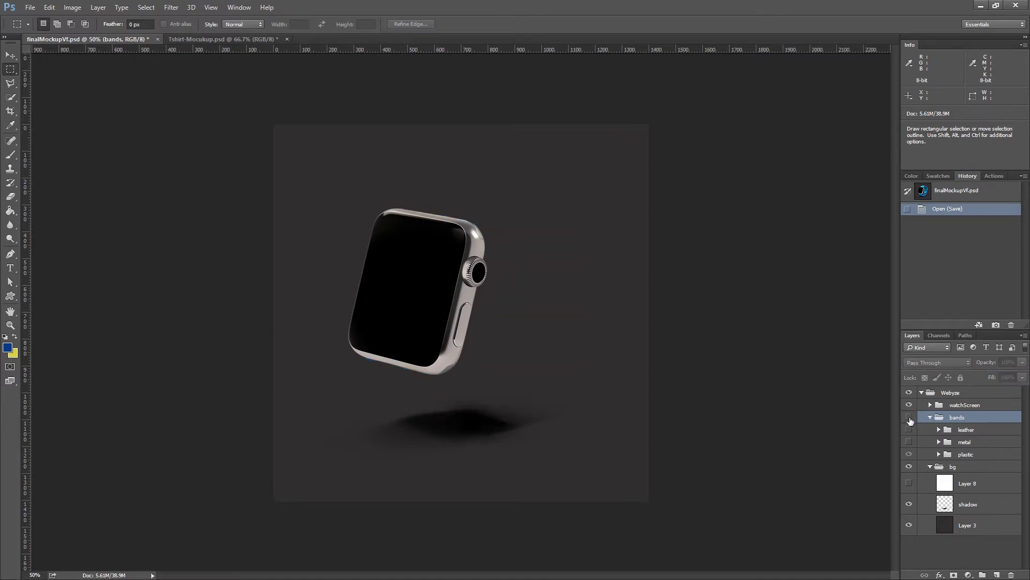
{"action": "left_click", "coordinate": [909, 417]}
{"action": "left_click", "coordinate": [909, 404]}
{"action": "left_click", "coordinate": [909, 405]}
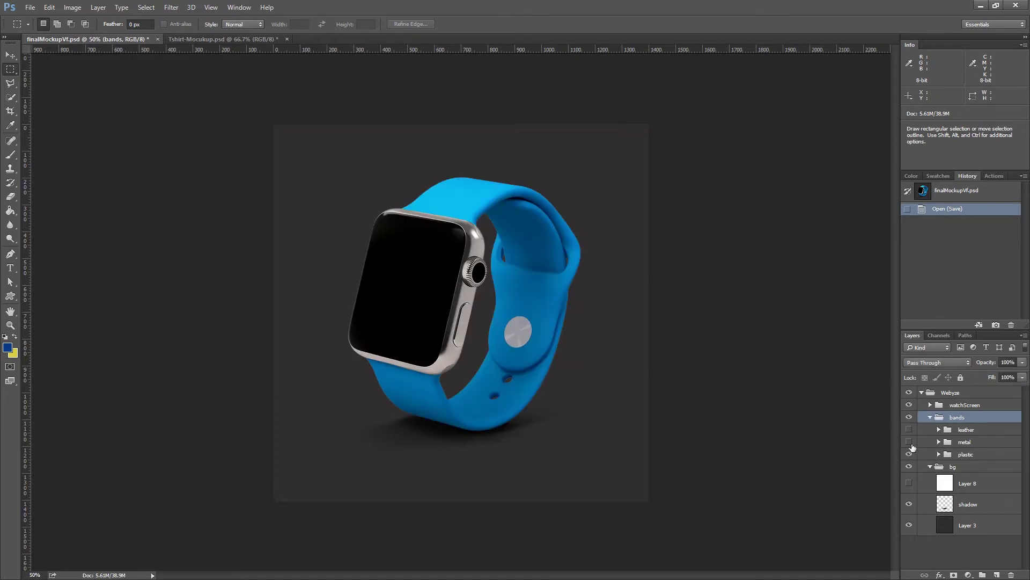
- Preview the metal and leather bands in place of the plastic band by switching the visibility of their layer groups
{"action": "left_click", "coordinate": [909, 454]}
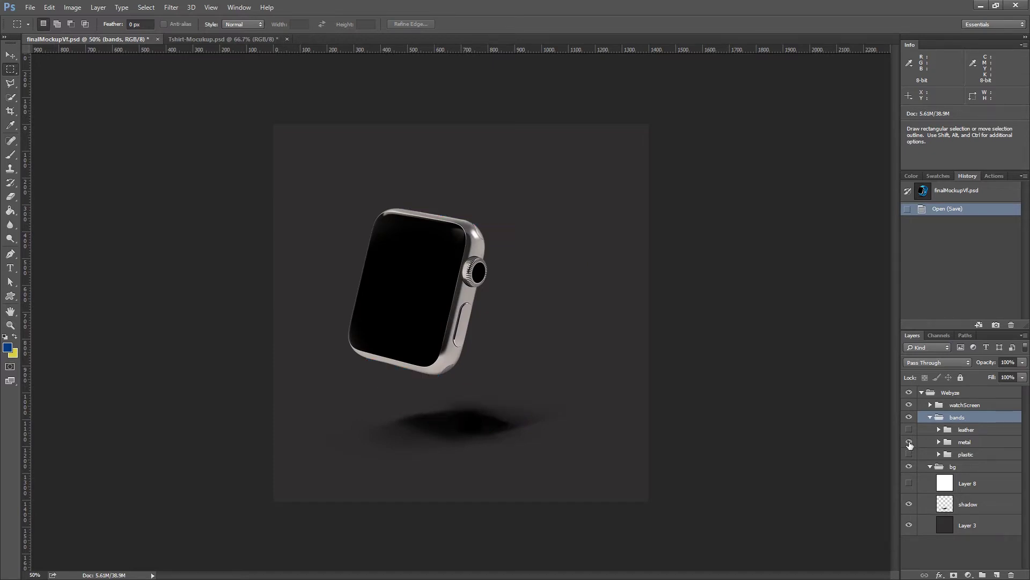
{"action": "left_click", "coordinate": [939, 442]}
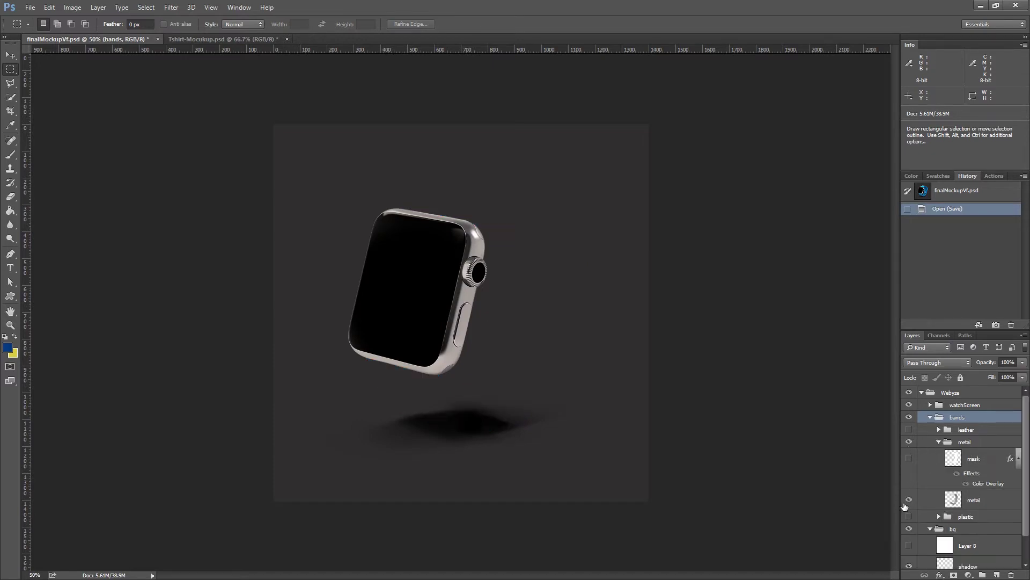
{"action": "left_click", "coordinate": [909, 499]}
{"action": "left_click", "coordinate": [939, 441]}
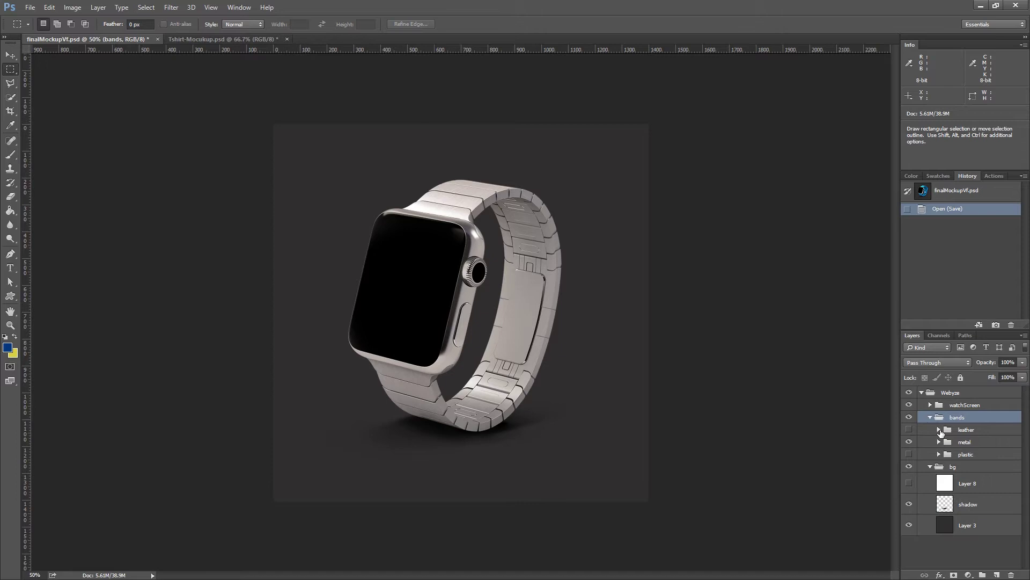
{"action": "left_click", "coordinate": [909, 442]}
{"action": "left_click", "coordinate": [909, 429]}
{"action": "left_click", "coordinate": [909, 430]}
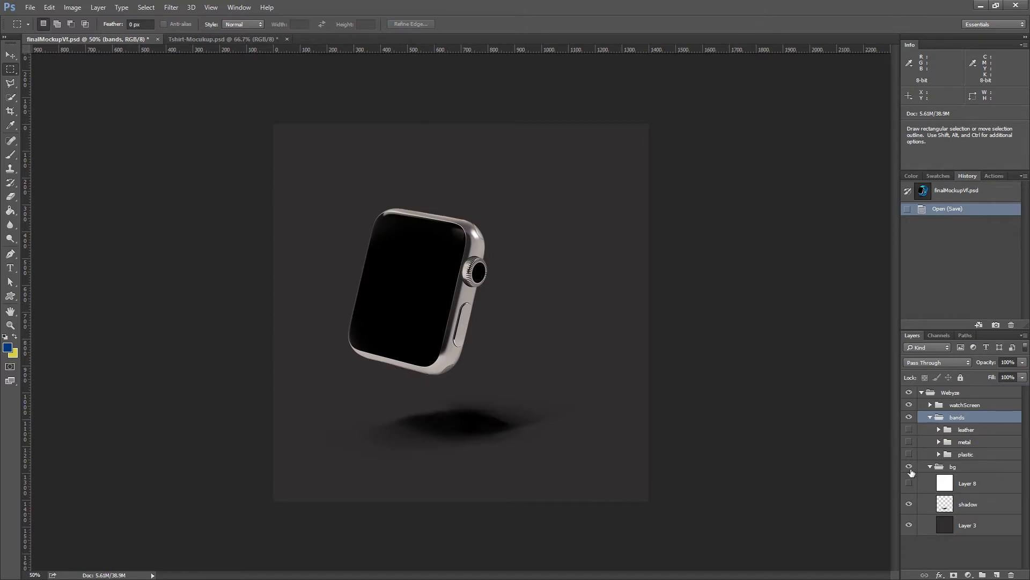
- Show the white Layer 8 background and preview maskWatchScreen without Layer 2, then hide the watchScreen group
{"action": "left_click", "coordinate": [909, 483]}
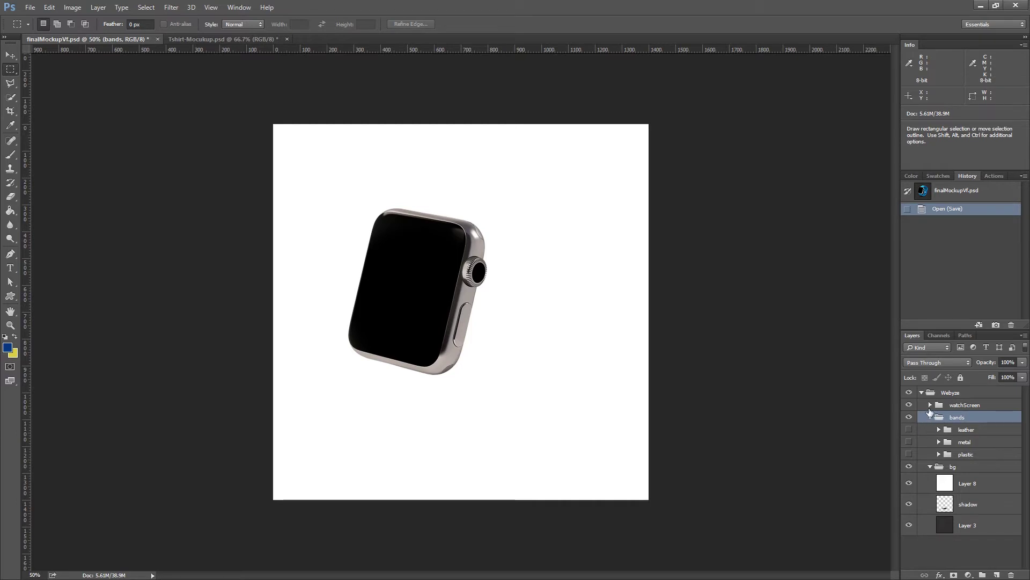
{"action": "left_click", "coordinate": [930, 405]}
{"action": "left_click", "coordinate": [909, 442]}
{"action": "left_click", "coordinate": [909, 422]}
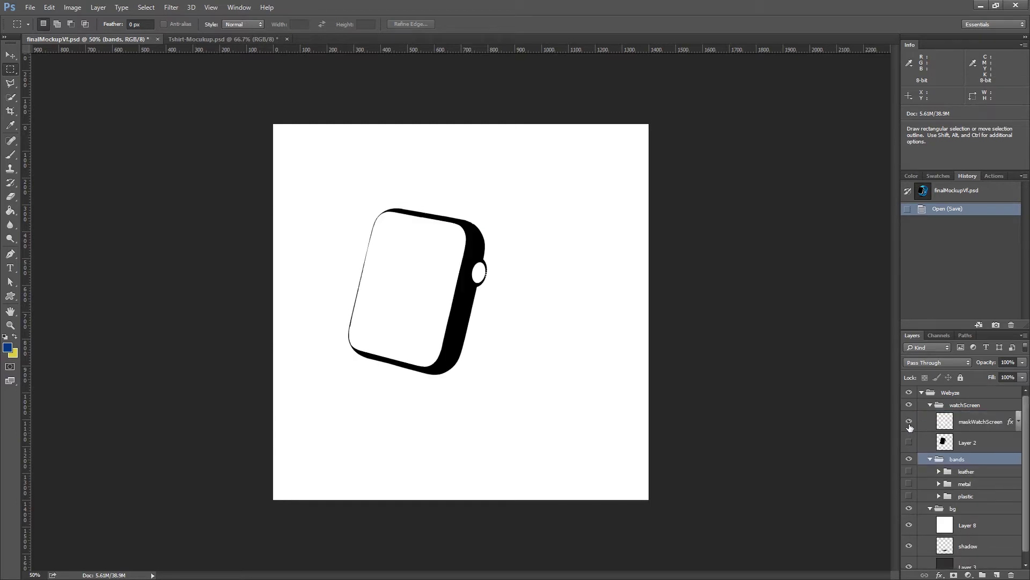
{"action": "left_click", "coordinate": [909, 422]}
{"action": "left_click", "coordinate": [909, 405]}
{"action": "left_click", "coordinate": [930, 404]}
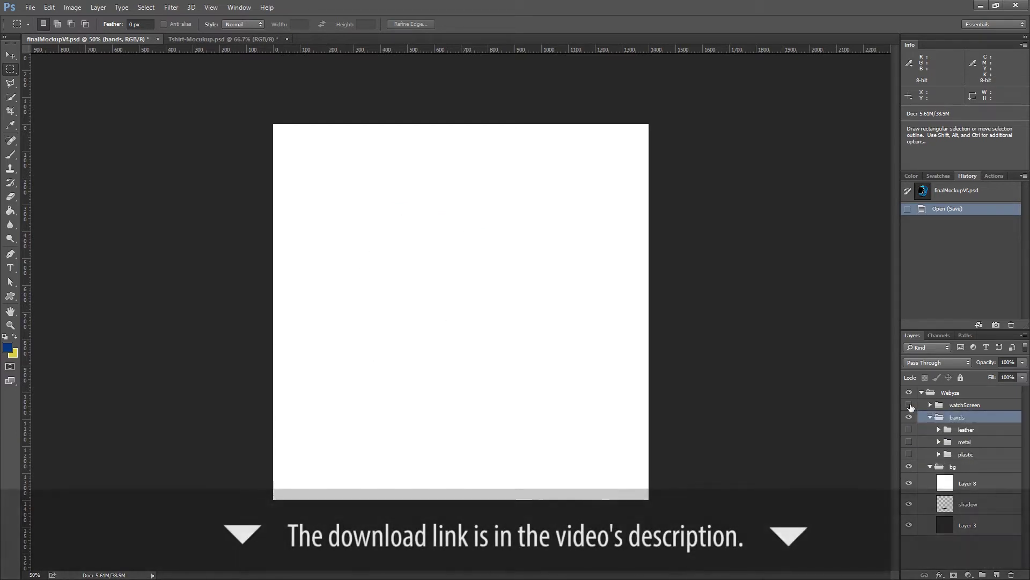
- Show the plastic band alone on the white background, and inspect its image layer and mask separately
{"action": "left_click", "coordinate": [938, 454]}
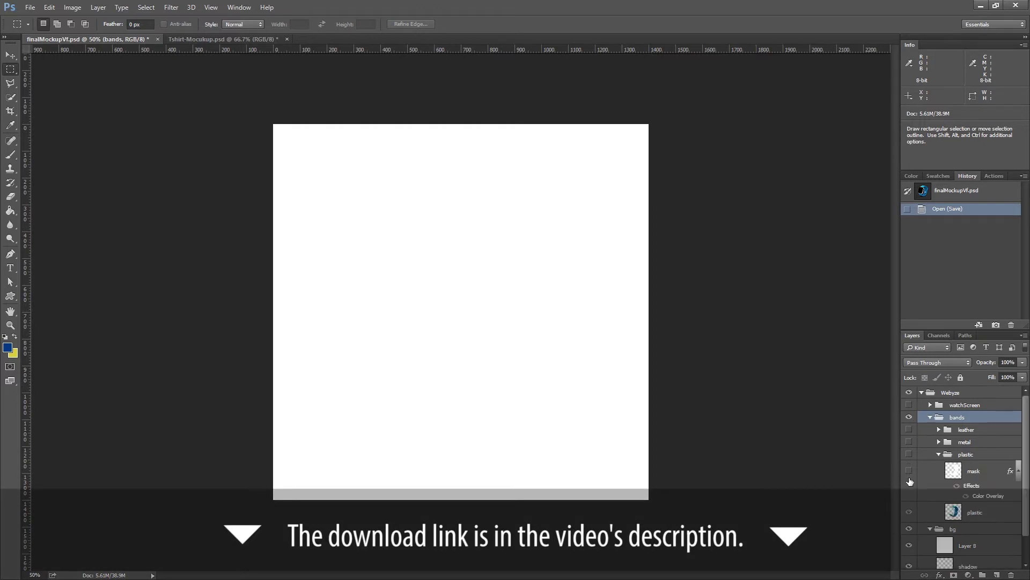
{"action": "left_click", "coordinate": [909, 454]}
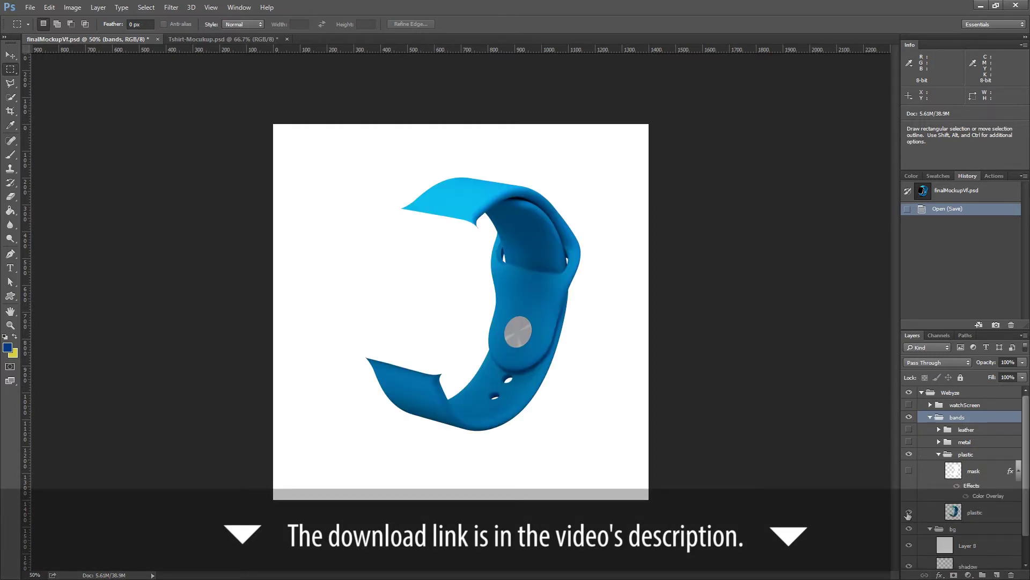
{"action": "left_click", "coordinate": [909, 512]}
{"action": "left_click", "coordinate": [909, 471]}
{"action": "left_click", "coordinate": [908, 470]}
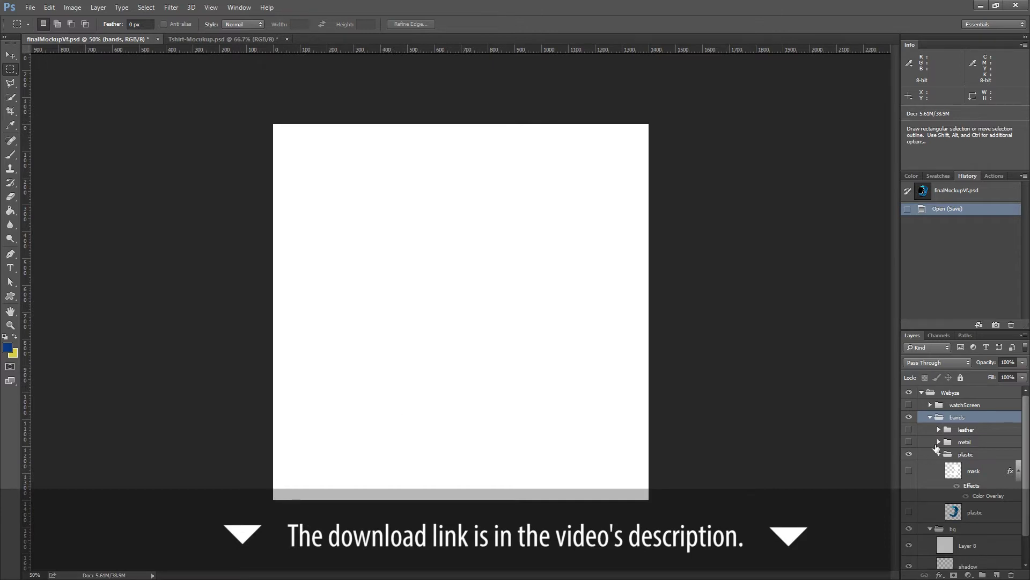
- Isolate the metal band's mask layer to inspect it, hiding the plastic group first and the metal group at the end
{"action": "left_click", "coordinate": [939, 441]}
{"action": "left_click", "coordinate": [908, 516]}
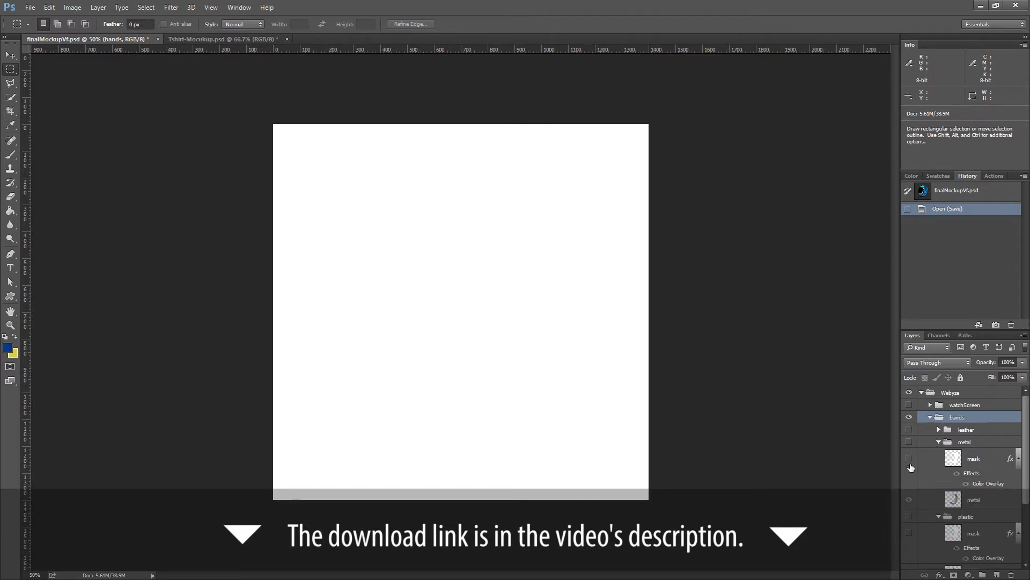
{"action": "left_click", "coordinate": [909, 458]}
{"action": "left_click", "coordinate": [909, 499]}
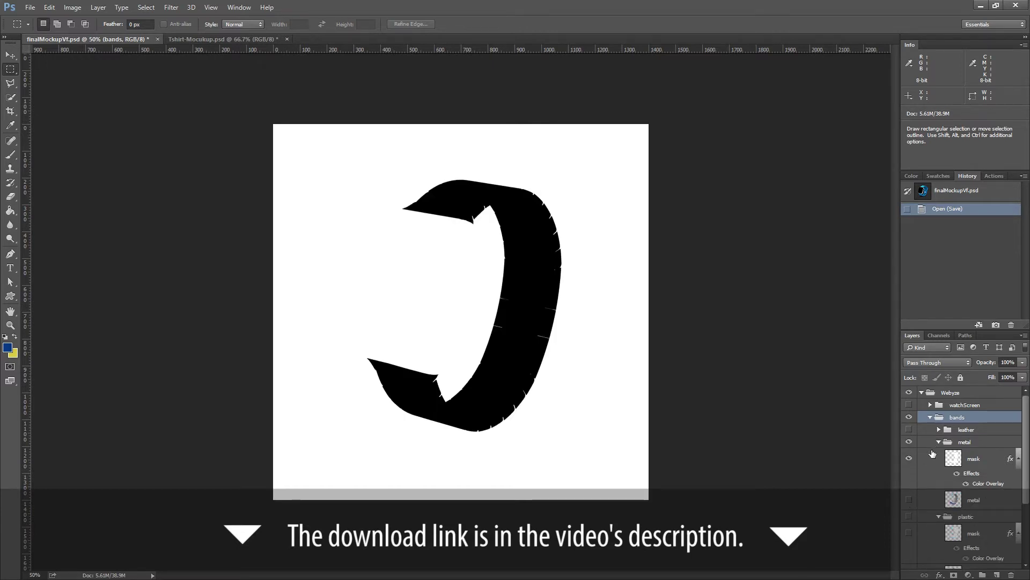
{"action": "left_click", "coordinate": [908, 441]}
- Show the leather band and inspect its image layer and its mask separately
{"action": "left_click", "coordinate": [909, 429]}
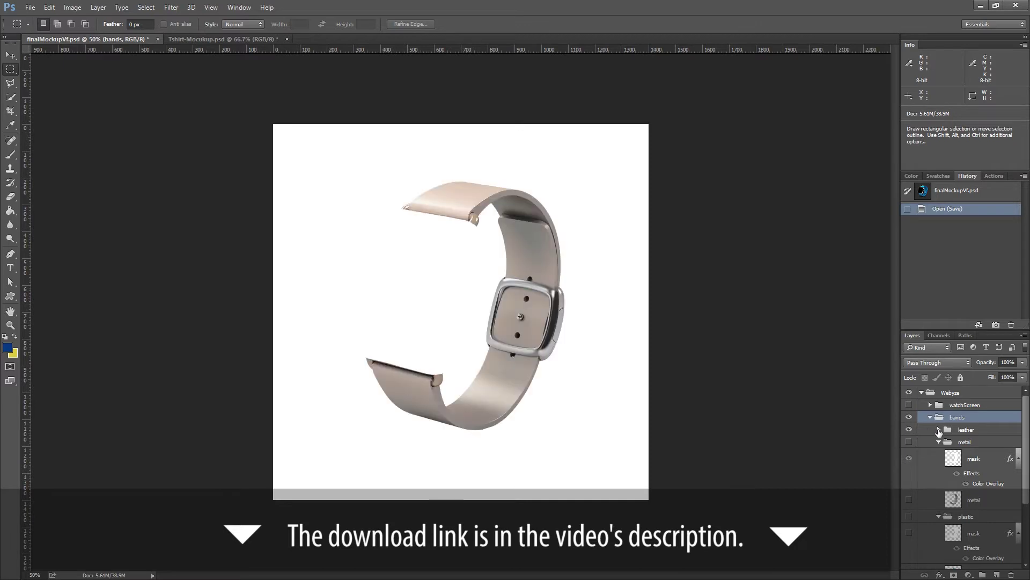
{"action": "left_click", "coordinate": [938, 430]}
{"action": "left_click", "coordinate": [909, 486]}
{"action": "left_click", "coordinate": [909, 446]}
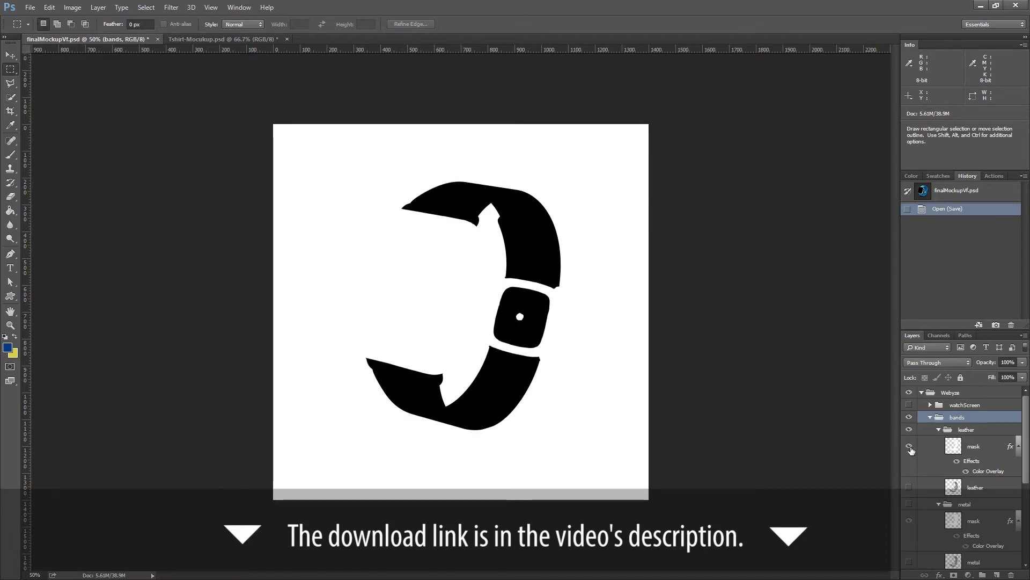
{"action": "left_click", "coordinate": [911, 448]}
- View the folder of watch images in File Explorer and switch to the Shopify Products page in the browser
{"action": "key", "text": "alt"}
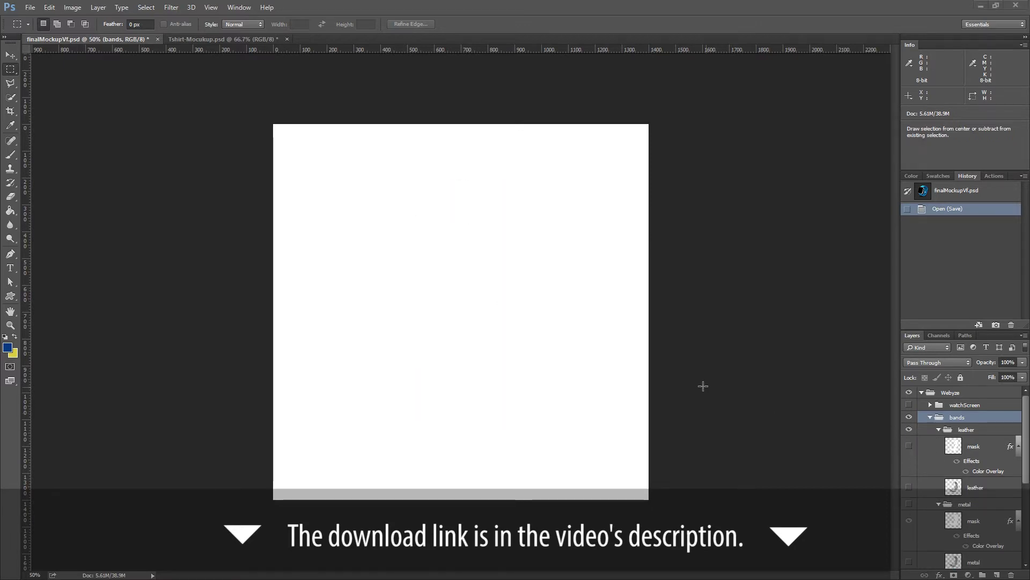
{"action": "key", "text": "alt+Tab"}
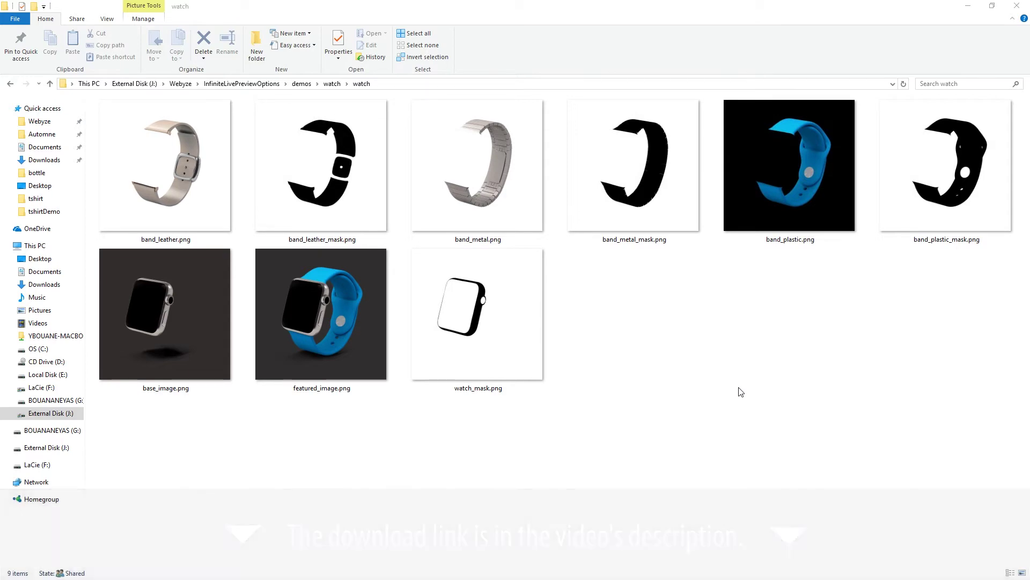
{"action": "key", "text": "alt+Tab"}
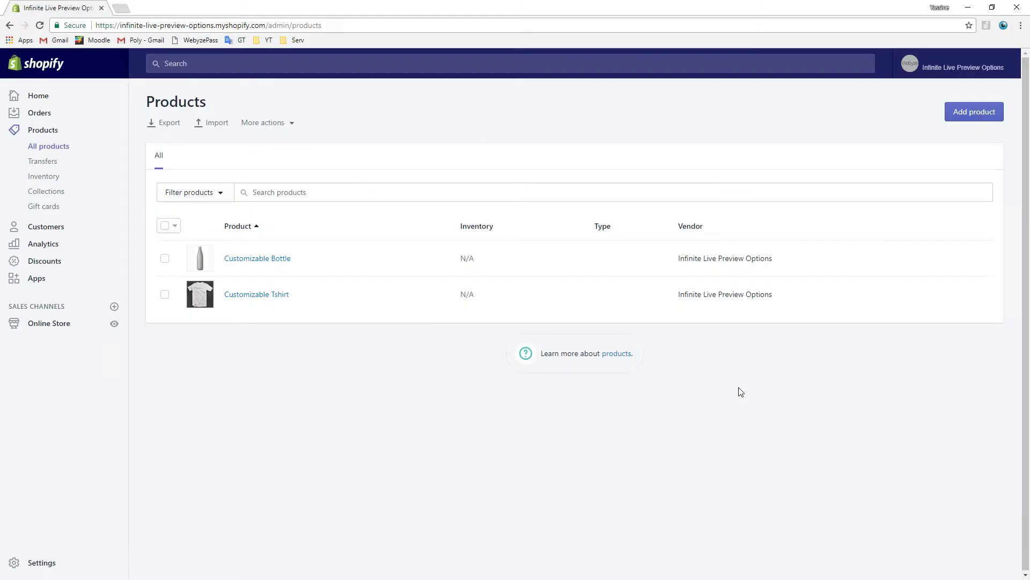
- Add a new product titled "Custom Digital Watch" and upload featured_image.png as its image
{"action": "left_click", "coordinate": [968, 123]}
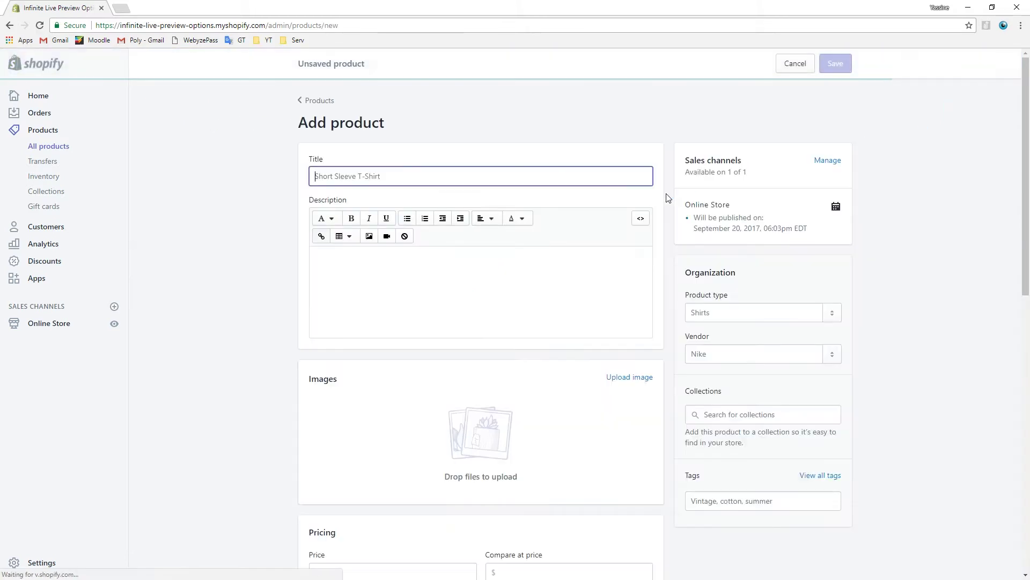
{"action": "type", "text": "Custom di"}
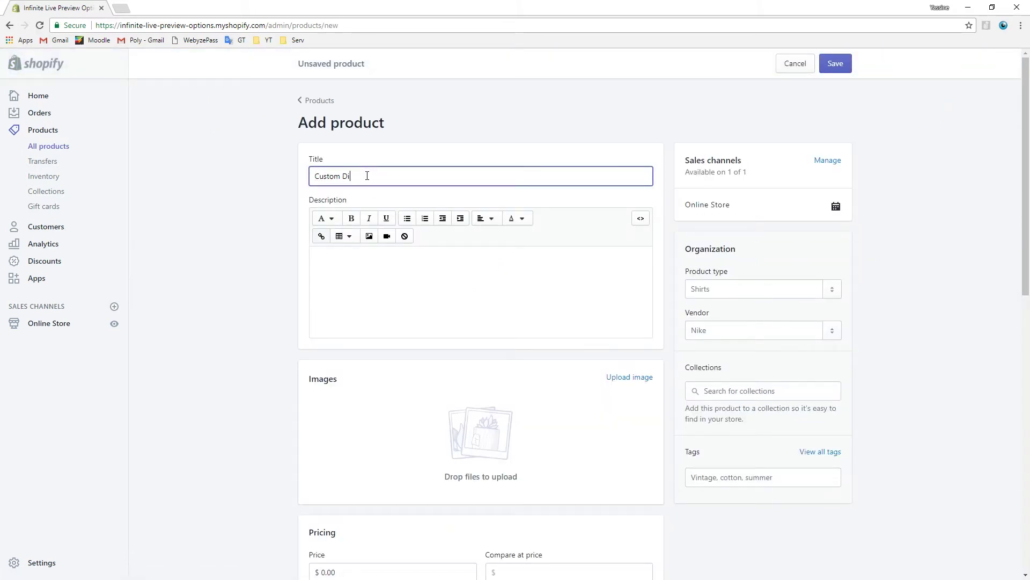
{"action": "type", "text": "gital Watch"}
{"action": "left_click", "coordinate": [615, 378]}
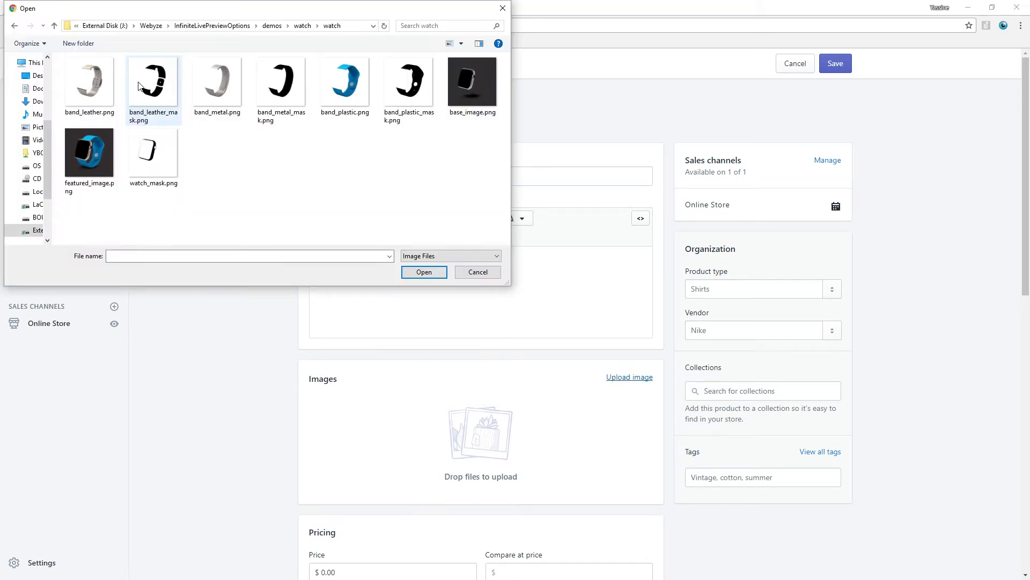
{"action": "double_click", "coordinate": [84, 154]}
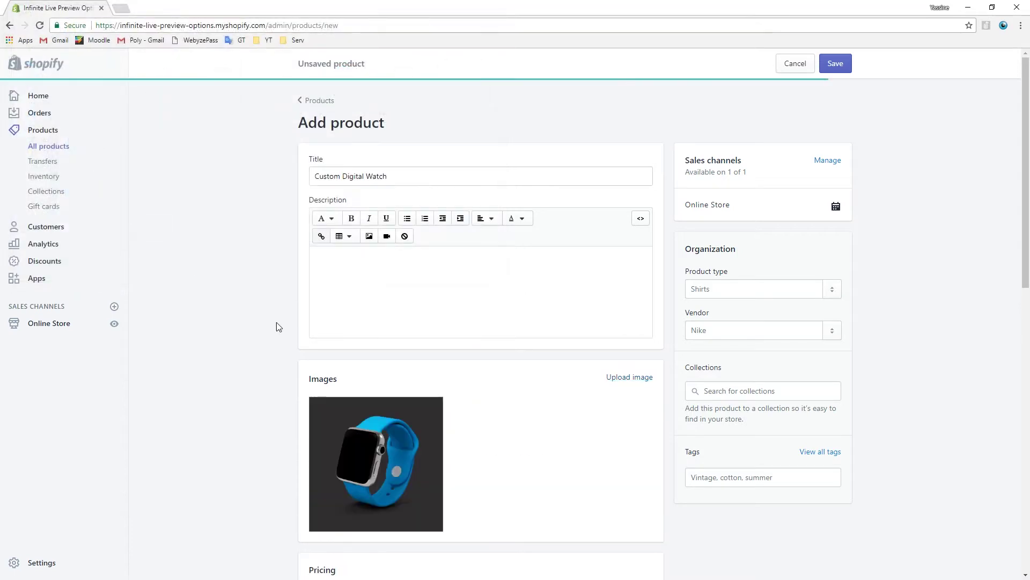
- Set the price of the Custom Digital Watch product to $300
{"action": "scroll", "coordinate": [320, 346], "scroll_direction": "down", "scroll_amount": 5}
{"action": "left_click", "coordinate": [345, 345]}
{"action": "key", "text": "ctrl+a"}
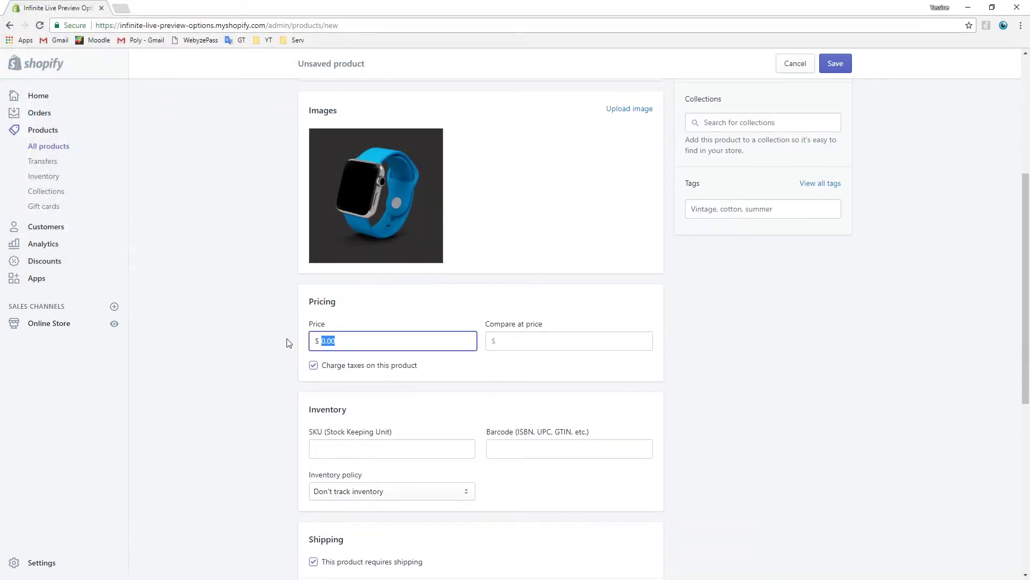
{"action": "type", "text": "300"}
{"action": "left_click", "coordinate": [289, 342]}
{"action": "scroll", "coordinate": [289, 342], "scroll_direction": "up", "scroll_amount": 5}
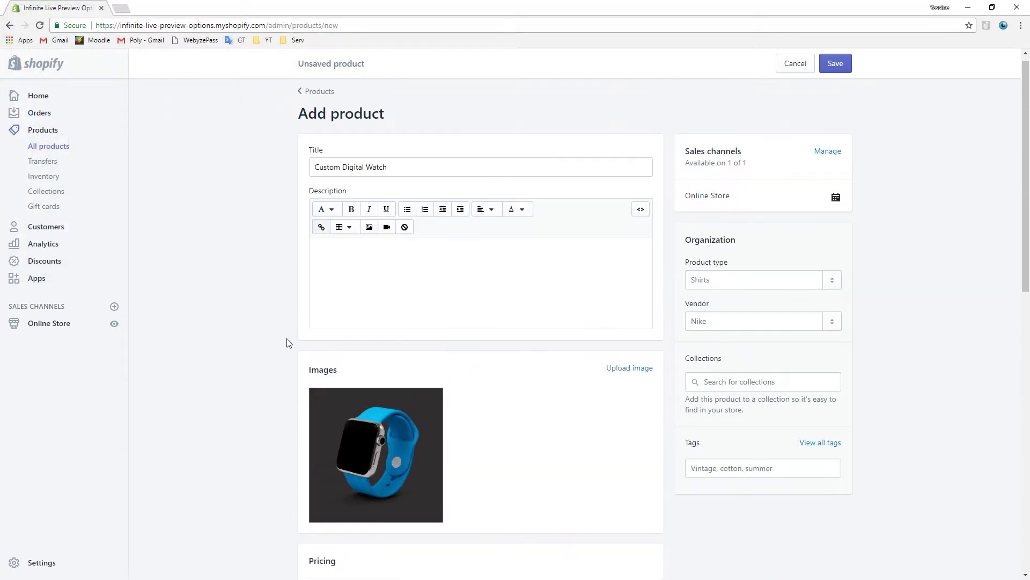
- Save the new product and check its page in the online store before returning to the admin
{"action": "left_click", "coordinate": [843, 64]}
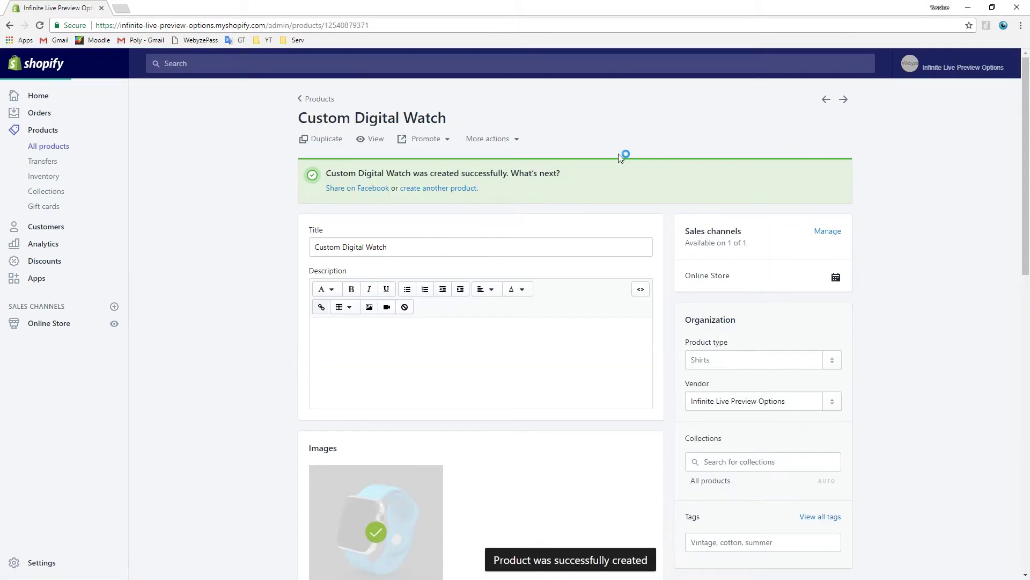
{"action": "left_click", "coordinate": [376, 141]}
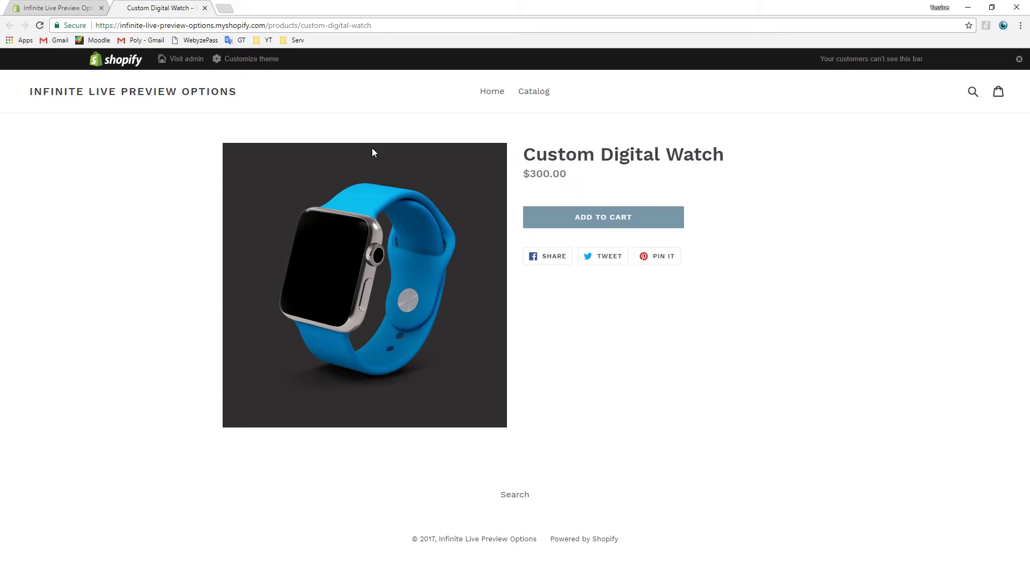
{"action": "key", "text": "ctrl+shift+Tab"}
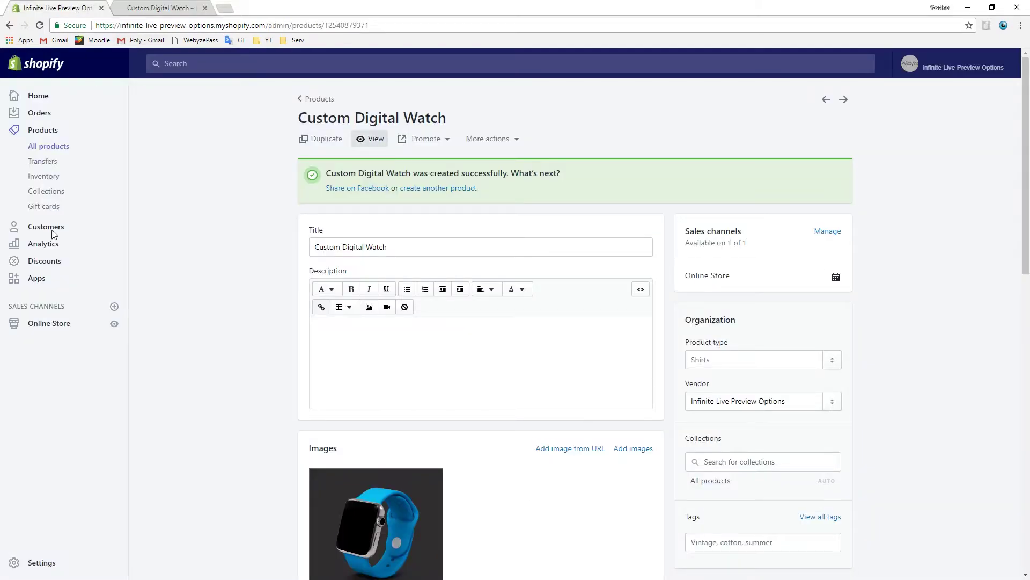
- Open the installed Infinite Live Preview Options app and start a new set of customization options
{"action": "left_click", "coordinate": [35, 282]}
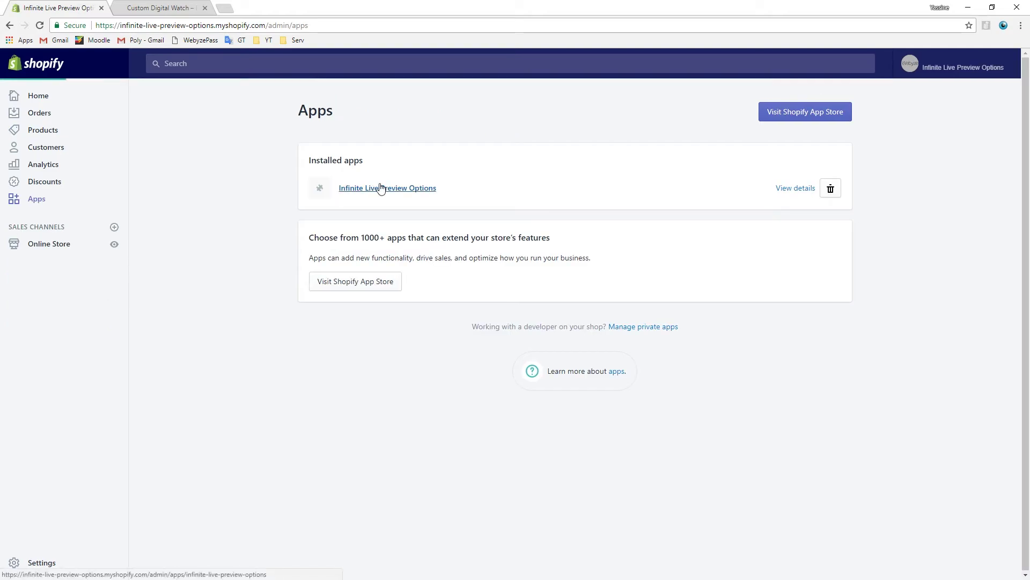
{"action": "left_click", "coordinate": [379, 191]}
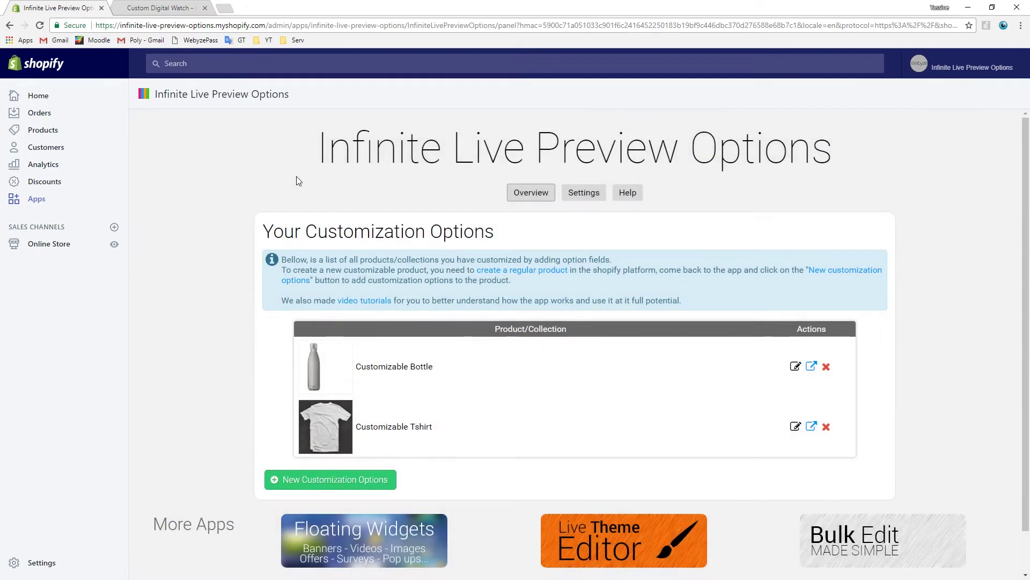
{"action": "left_click", "coordinate": [303, 481]}
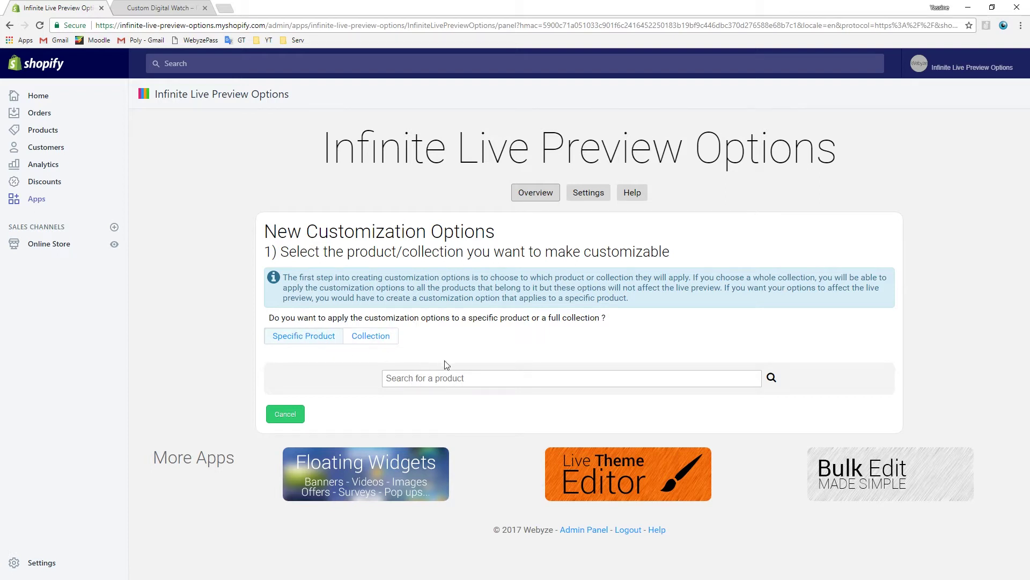
- Search for "watch", choose Custom Digital Watch as the product to customize, and let its options affect the image preview
{"action": "type", "text": "watch"}
{"action": "left_click", "coordinate": [771, 377]}
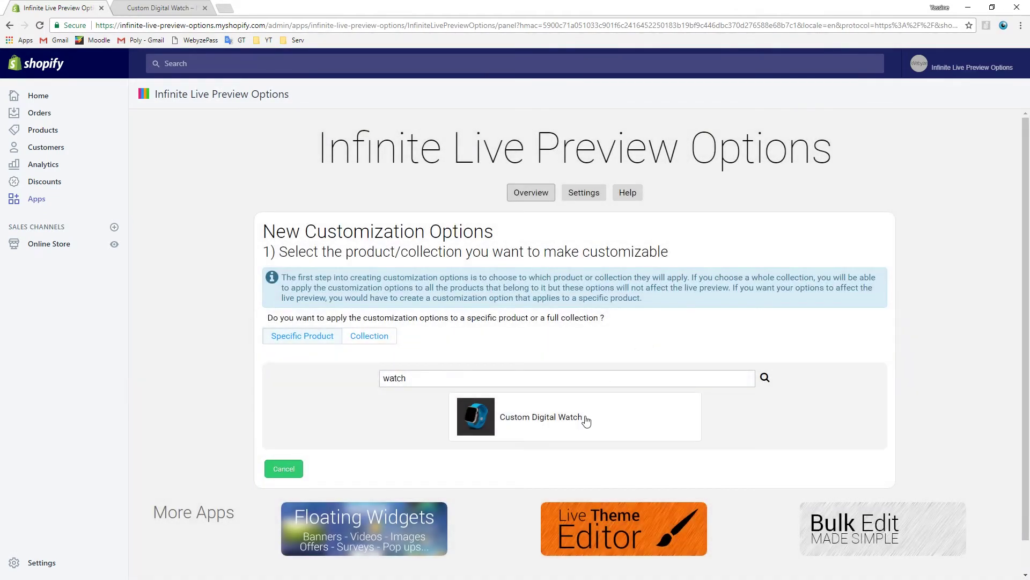
{"action": "left_click", "coordinate": [585, 417]}
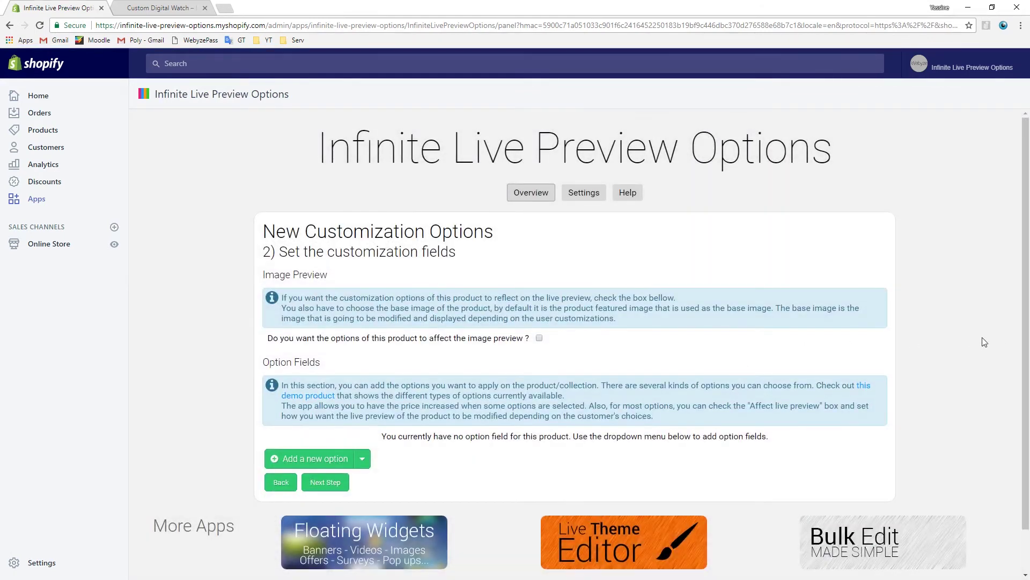
{"action": "scroll", "coordinate": [996, 353], "scroll_direction": "down", "scroll_amount": 1}
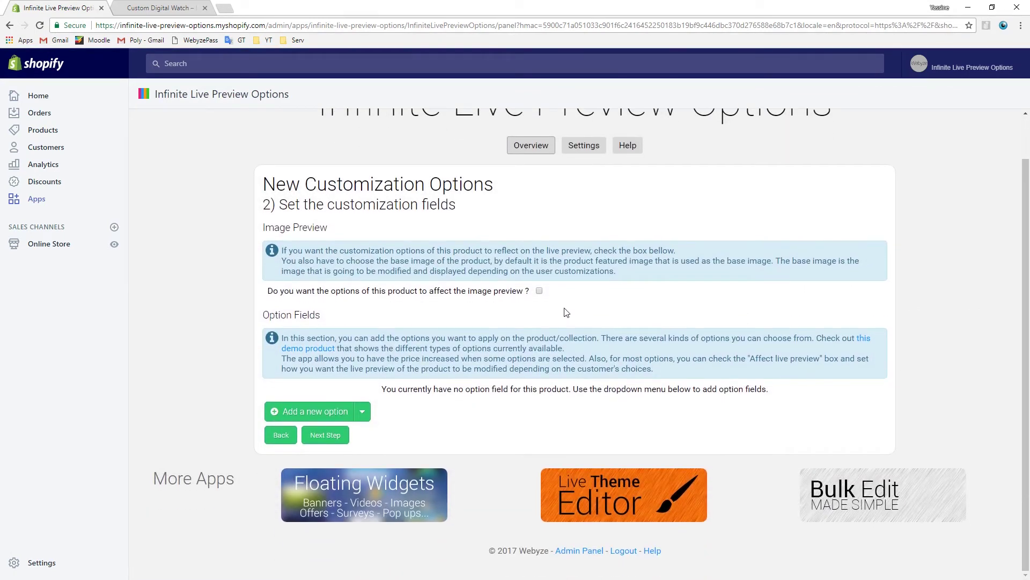
{"action": "left_click", "coordinate": [539, 291]}
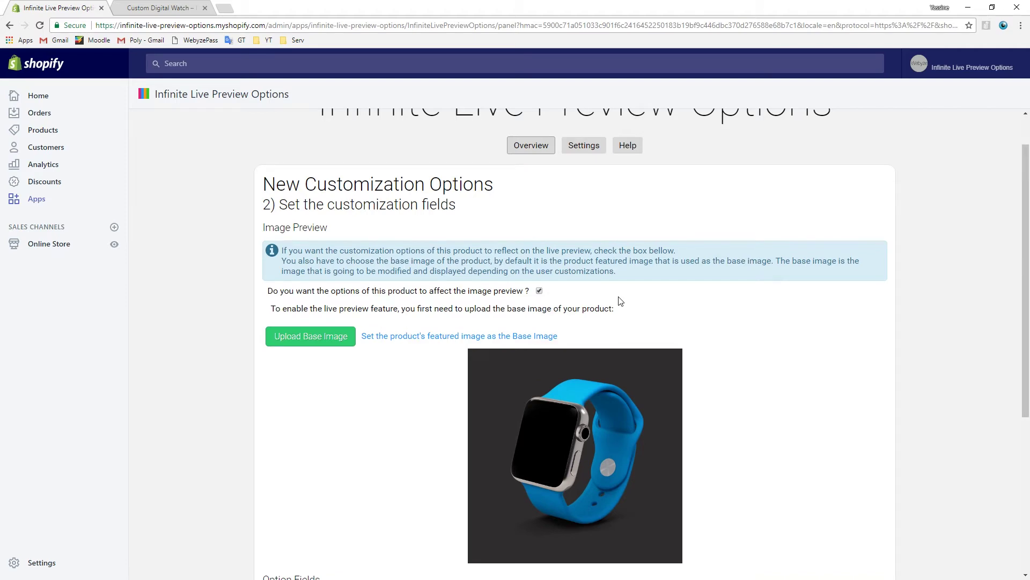
- Upload base_image.png as the watch's base image for the live preview
{"action": "scroll", "coordinate": [329, 301], "scroll_direction": "down", "scroll_amount": 1}
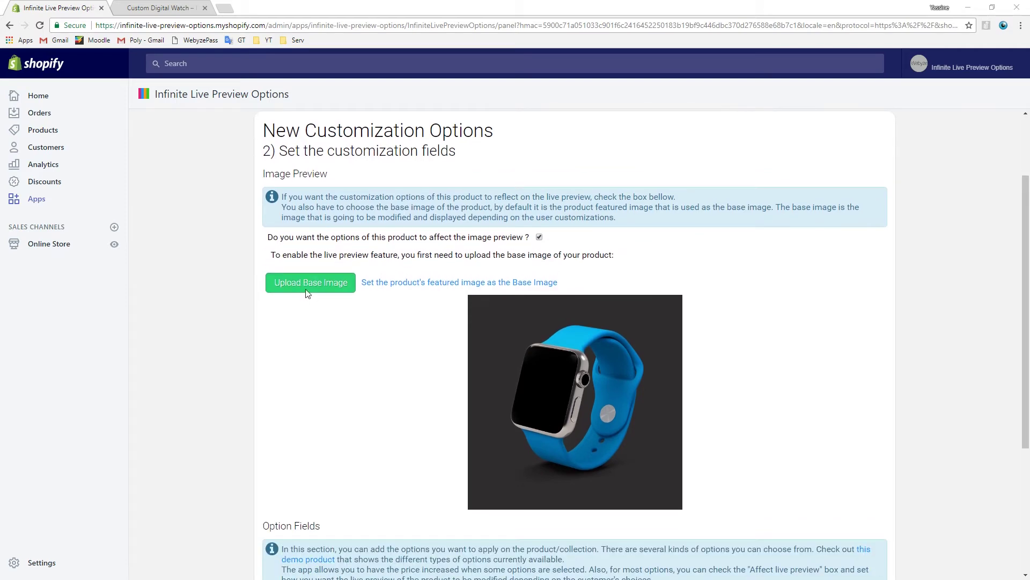
{"action": "left_click", "coordinate": [307, 293]}
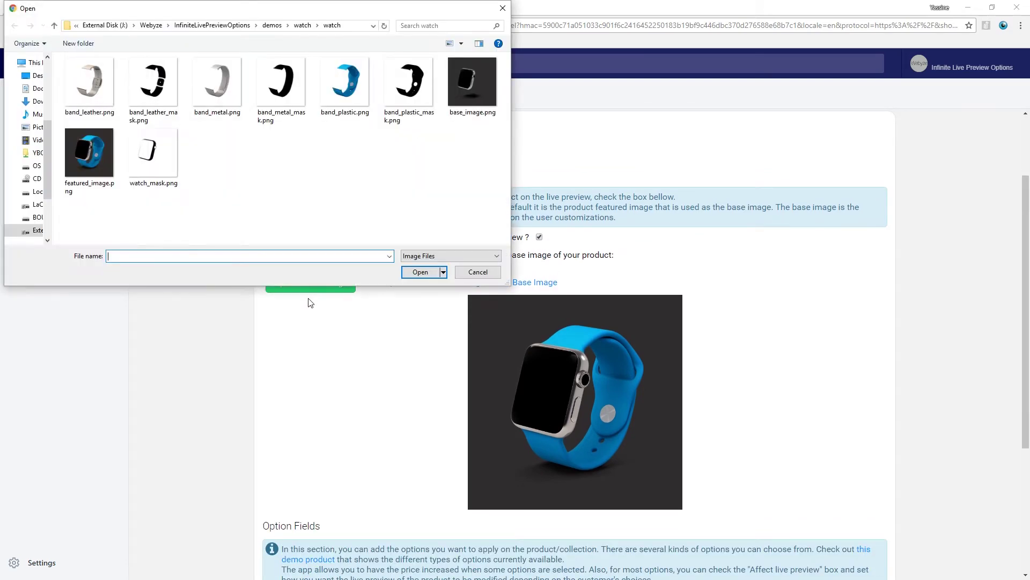
{"action": "left_click", "coordinate": [488, 85]}
{"action": "left_click", "coordinate": [420, 271]}
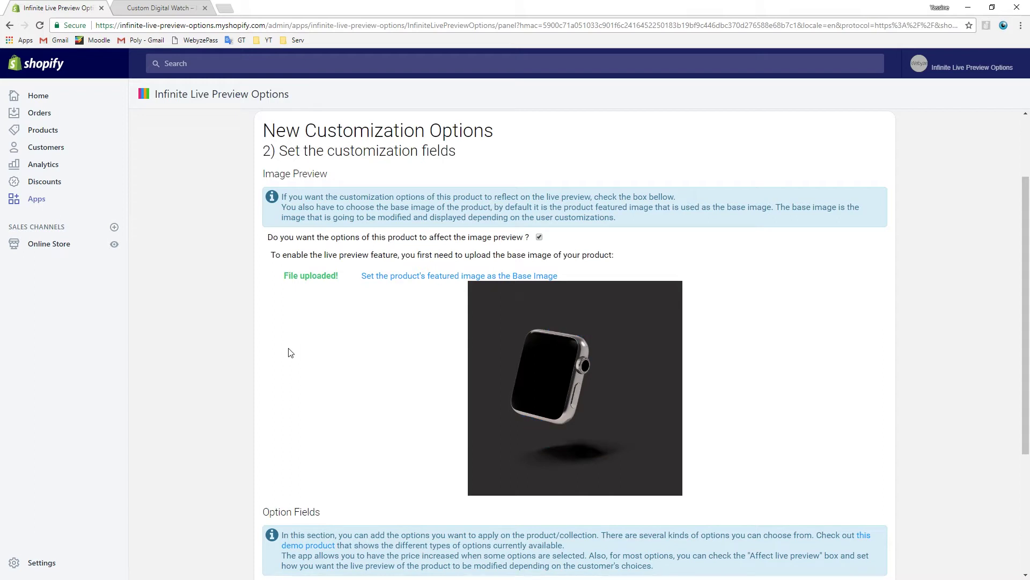
- Add a dropdown menu option field to the product and give it three option rows
{"action": "scroll", "coordinate": [290, 353], "scroll_direction": "down", "scroll_amount": 2}
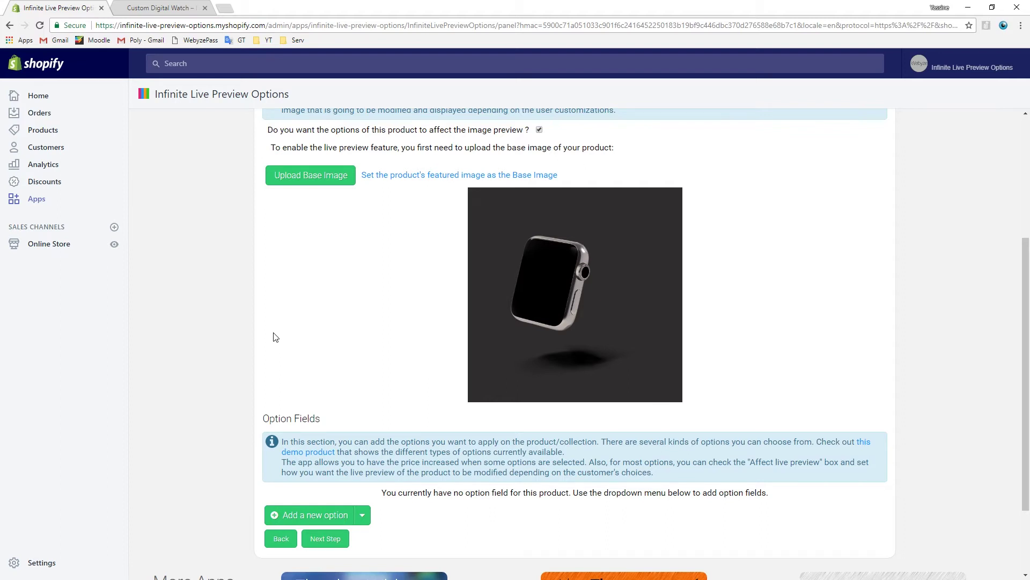
{"action": "scroll", "coordinate": [275, 337], "scroll_direction": "down", "scroll_amount": 2}
{"action": "left_click", "coordinate": [315, 411]}
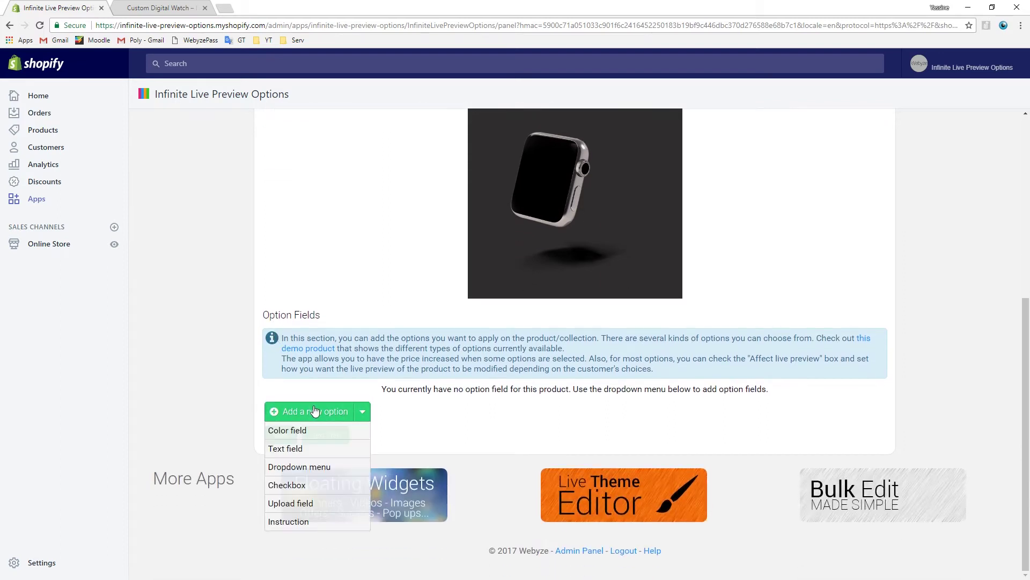
{"action": "left_click", "coordinate": [306, 466]}
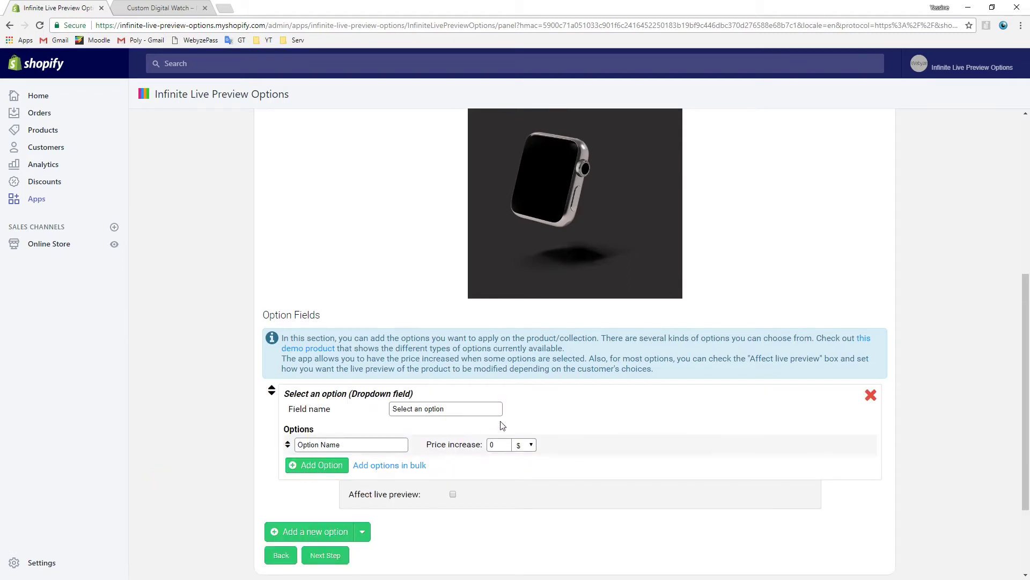
{"action": "scroll", "coordinate": [579, 428], "scroll_direction": "down", "scroll_amount": 2}
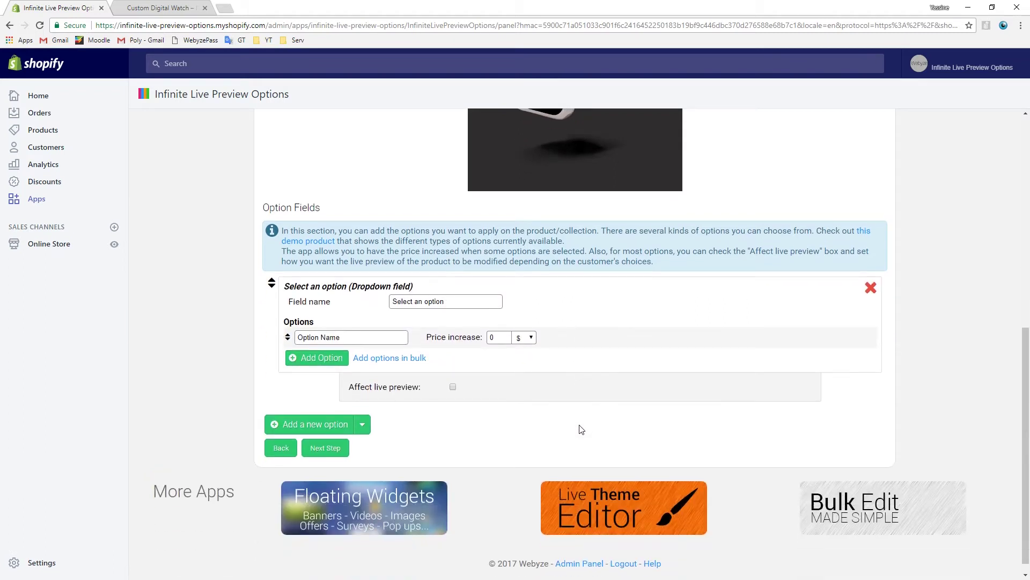
{"action": "left_click", "coordinate": [318, 356]}
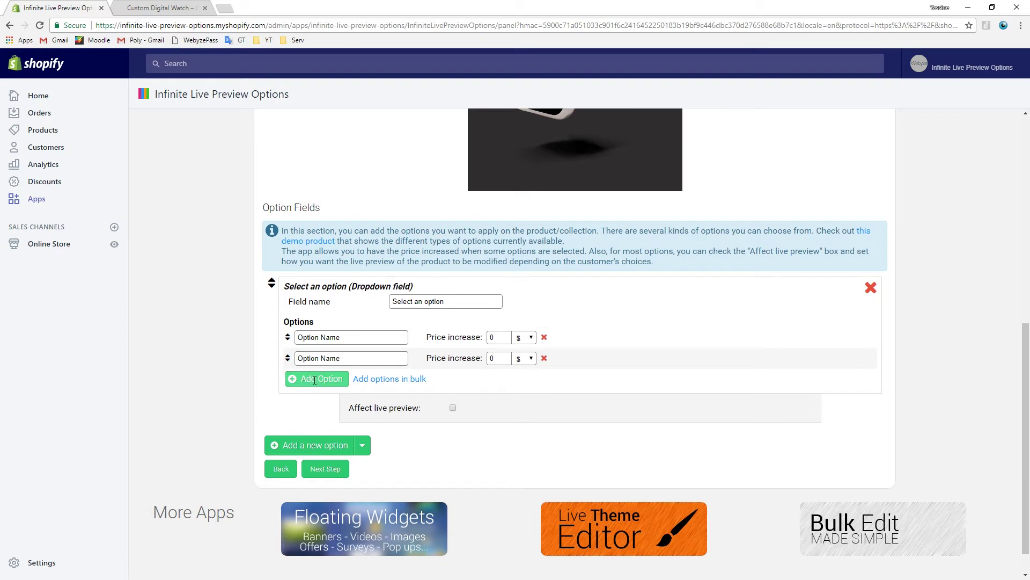
{"action": "left_click", "coordinate": [315, 379]}
- Name the three dropdown options Leather, Plastic and Metal
{"action": "left_click_drag", "start_coordinate": [343, 337], "coordinate": [249, 331]}
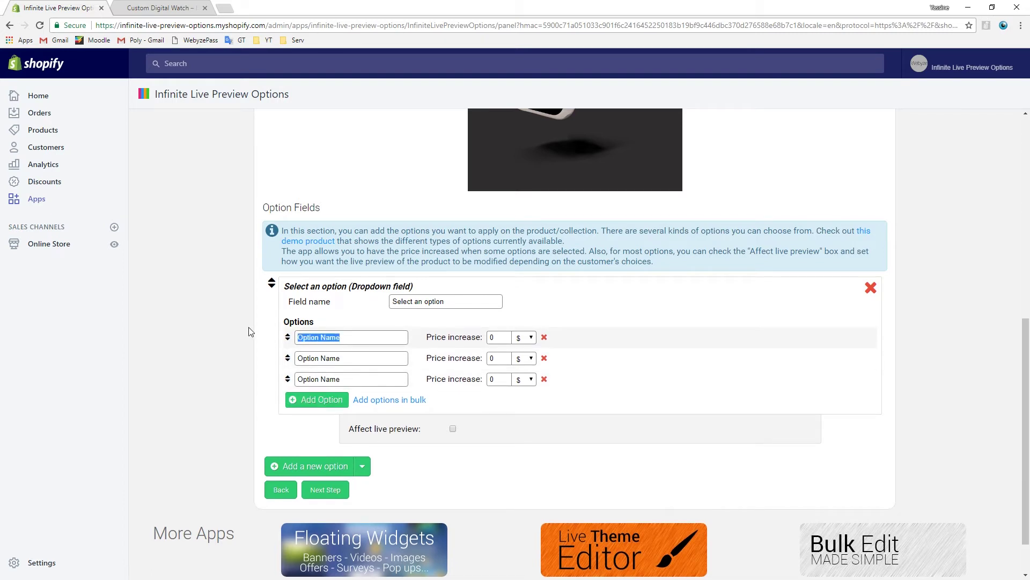
{"action": "type", "text": "Leather"}
{"action": "key", "text": "Tab"}
{"action": "type", "text": "Pla"}
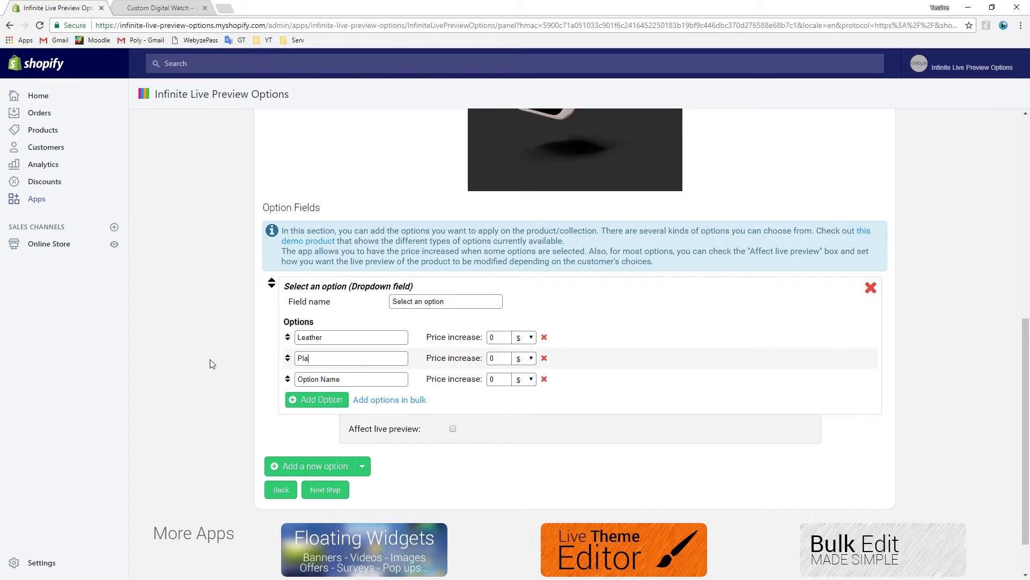
{"action": "left_click", "coordinate": [352, 379]}
{"action": "type", "text": "Met"}
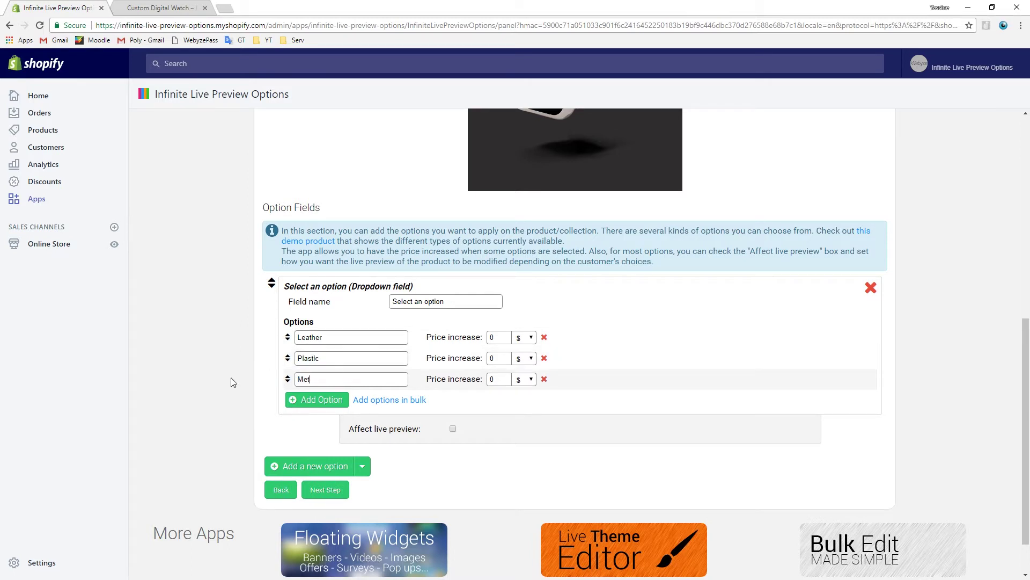
{"action": "type", "text": "al"}
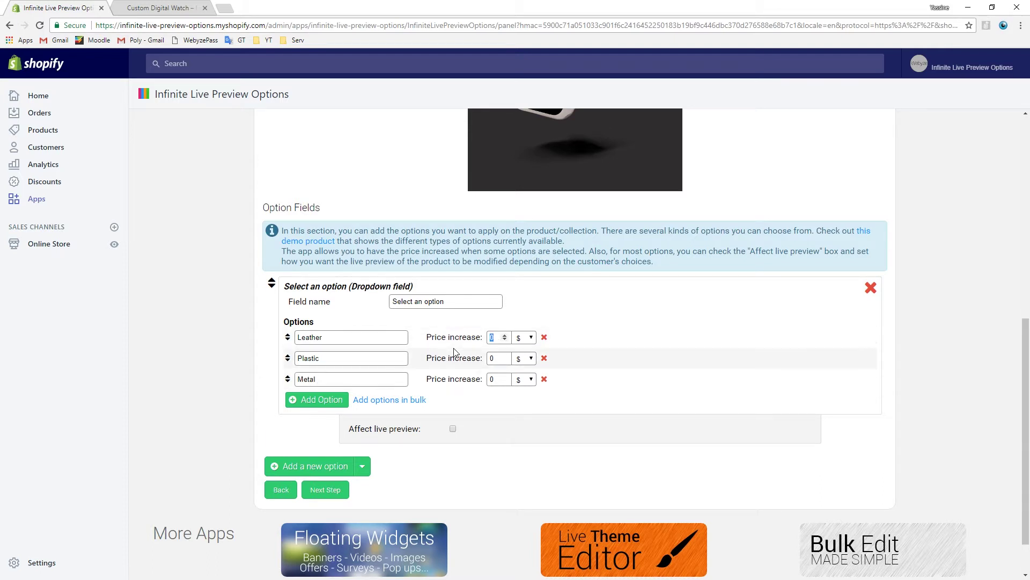
- Set the price increase to $10 for the Leather option and $20 for the Metal option
{"action": "double_click", "coordinate": [499, 378]}
{"action": "type", "text": "20"}
{"action": "left_click", "coordinate": [696, 361]}
{"action": "scroll", "coordinate": [671, 356], "scroll_direction": "down", "scroll_amount": 1}
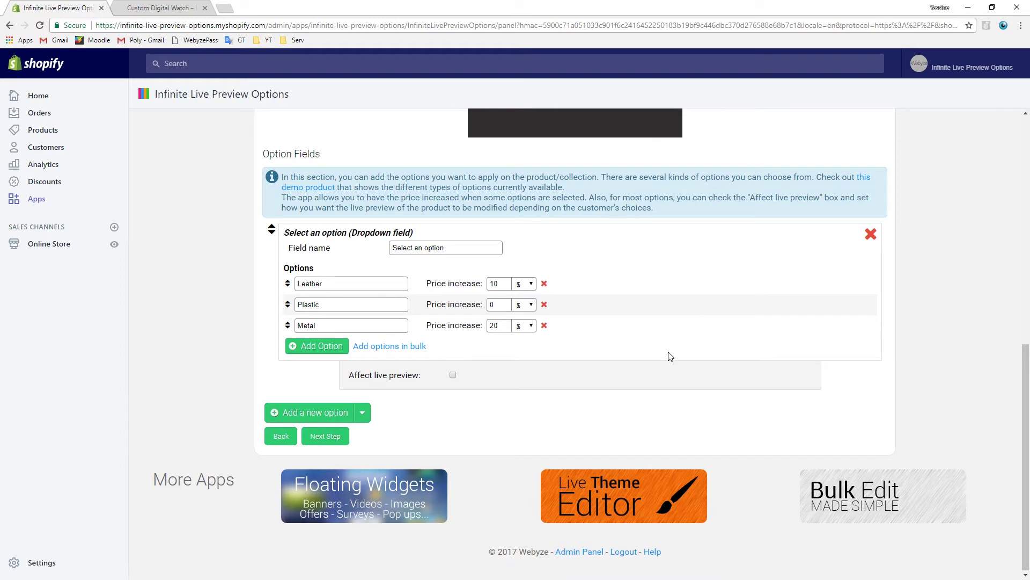
- Make the dropdown affect the live preview and upload band_leather.png for Leather, band_plastic.png for Plastic and band_metal.png for Metal
{"action": "left_click", "coordinate": [452, 376]}
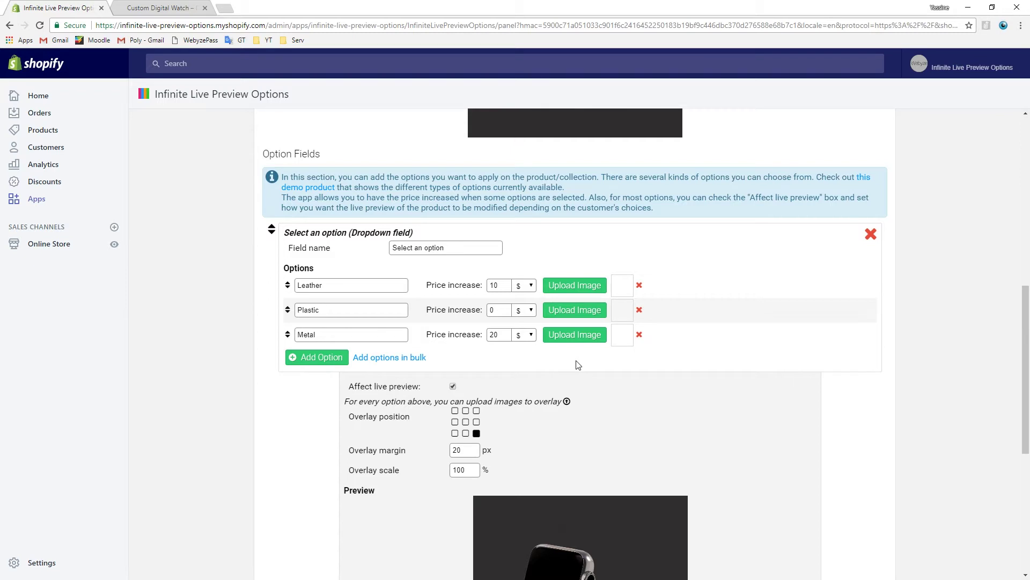
{"action": "scroll", "coordinate": [673, 370], "scroll_direction": "down", "scroll_amount": 2}
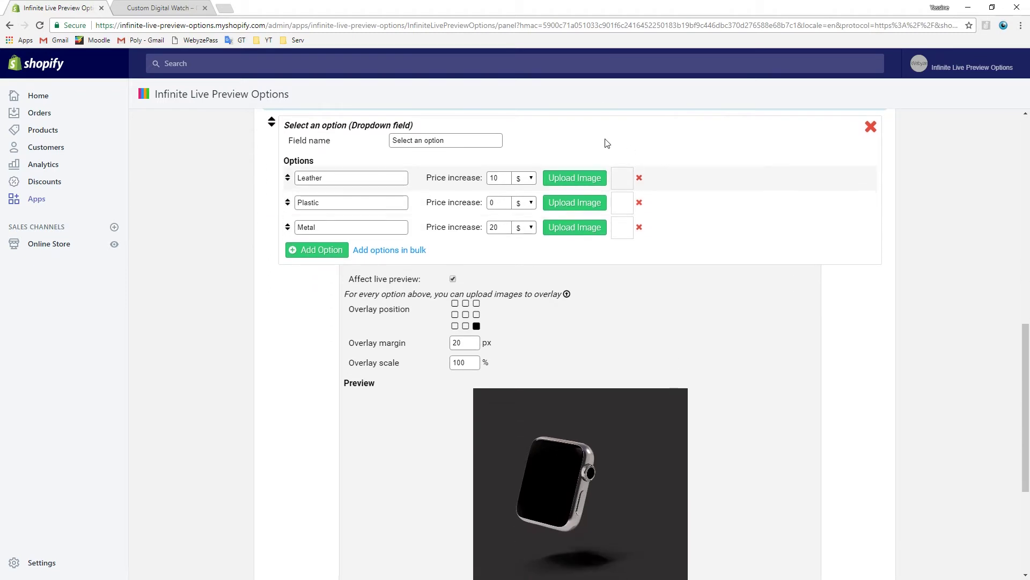
{"action": "left_click", "coordinate": [580, 178]}
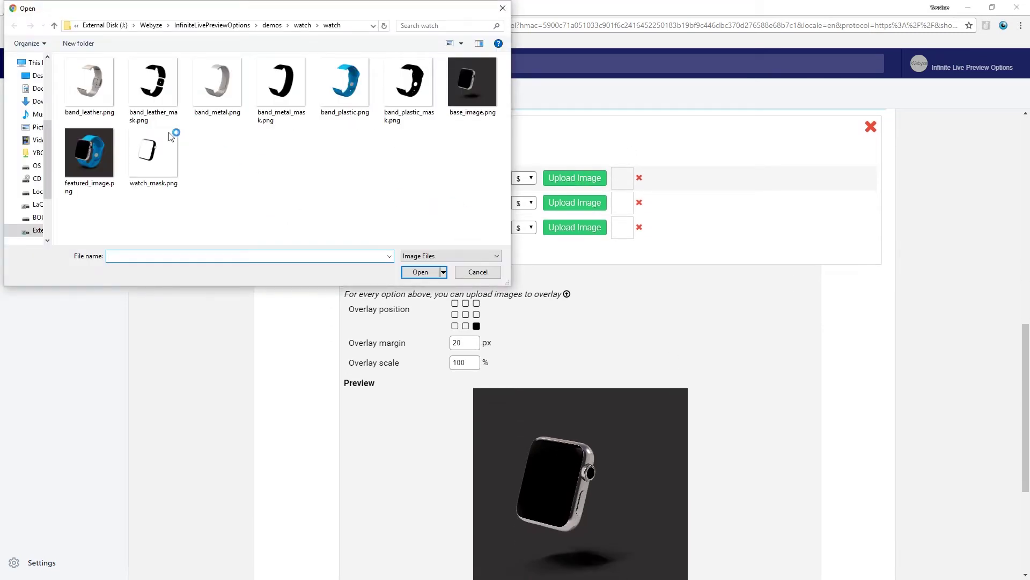
{"action": "double_click", "coordinate": [96, 102]}
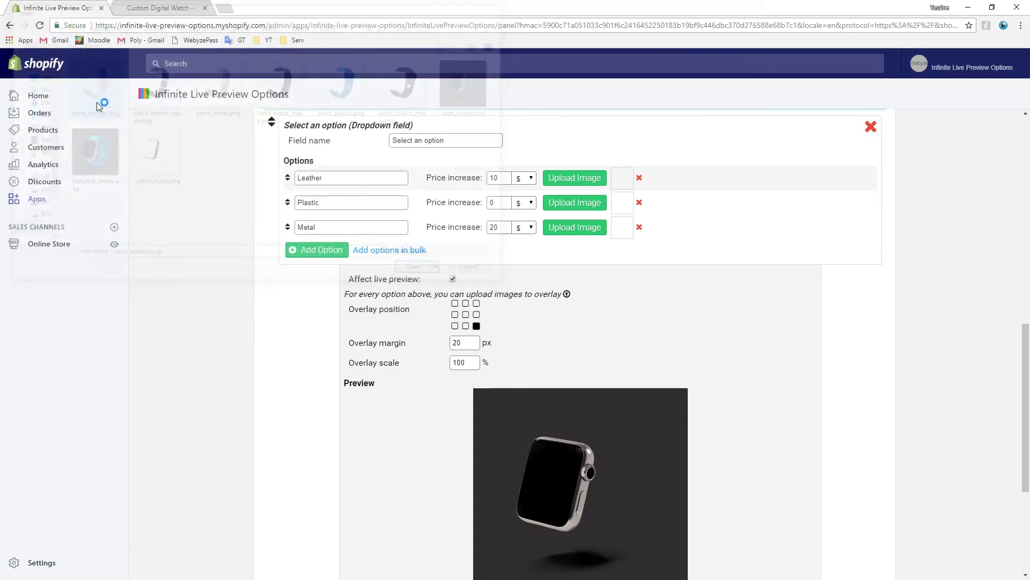
{"action": "left_click", "coordinate": [579, 203]}
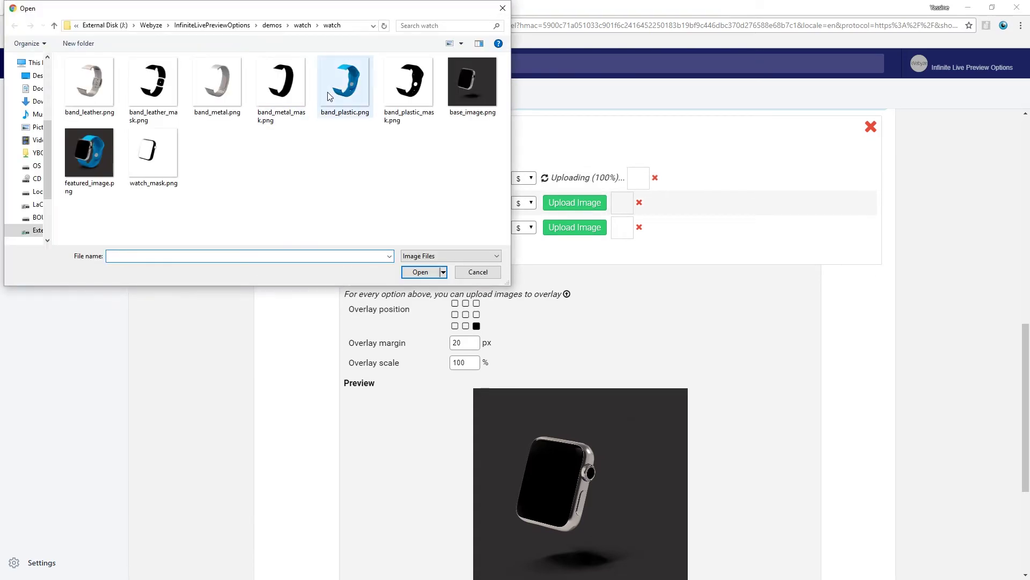
{"action": "double_click", "coordinate": [330, 94]}
{"action": "left_click", "coordinate": [563, 227]}
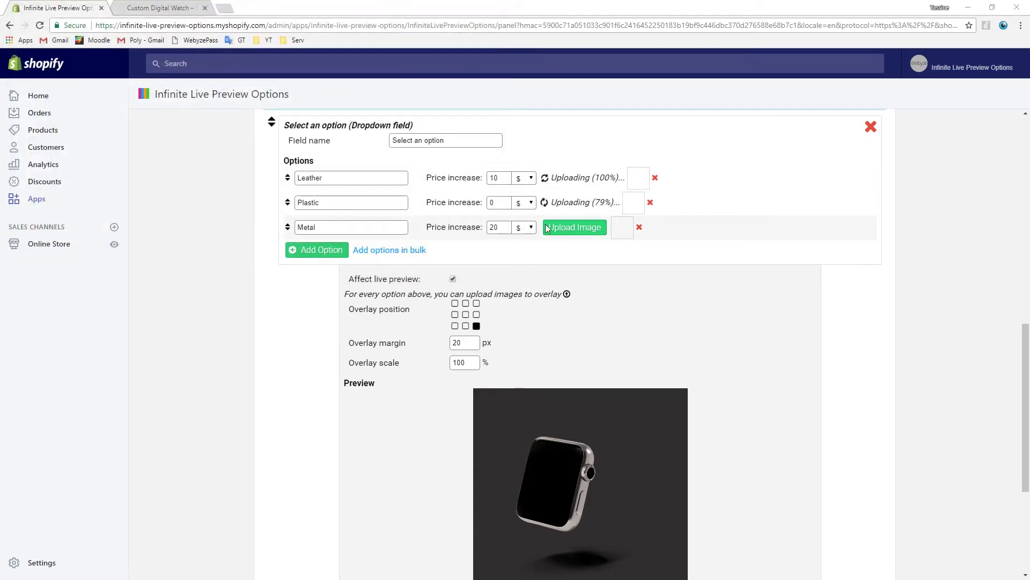
{"action": "double_click", "coordinate": [218, 83]}
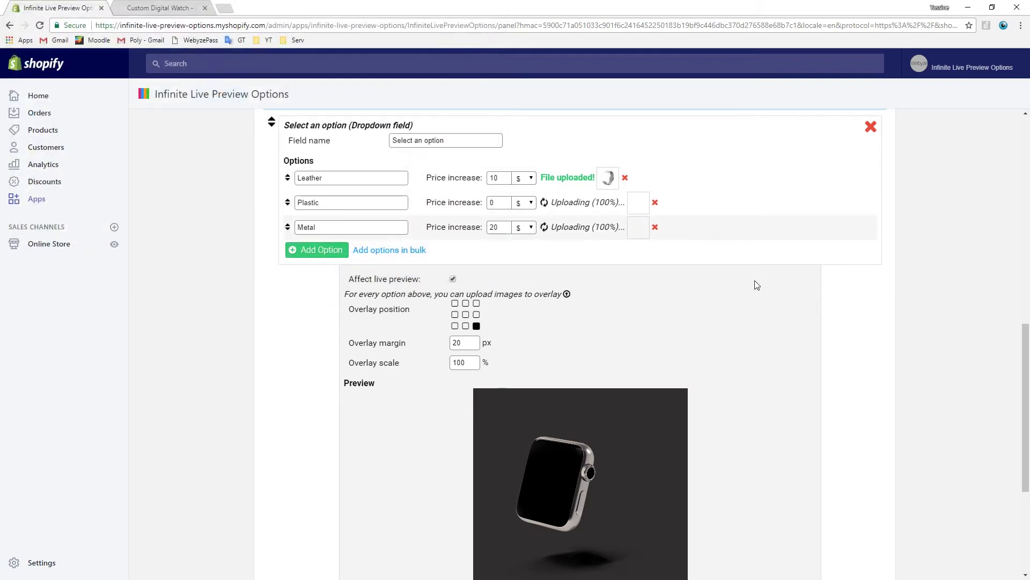
- Set the band images' overlay margin to 0 px and their overlay position to the top-left corner
{"action": "scroll", "coordinate": [769, 286], "scroll_direction": "down", "scroll_amount": 1}
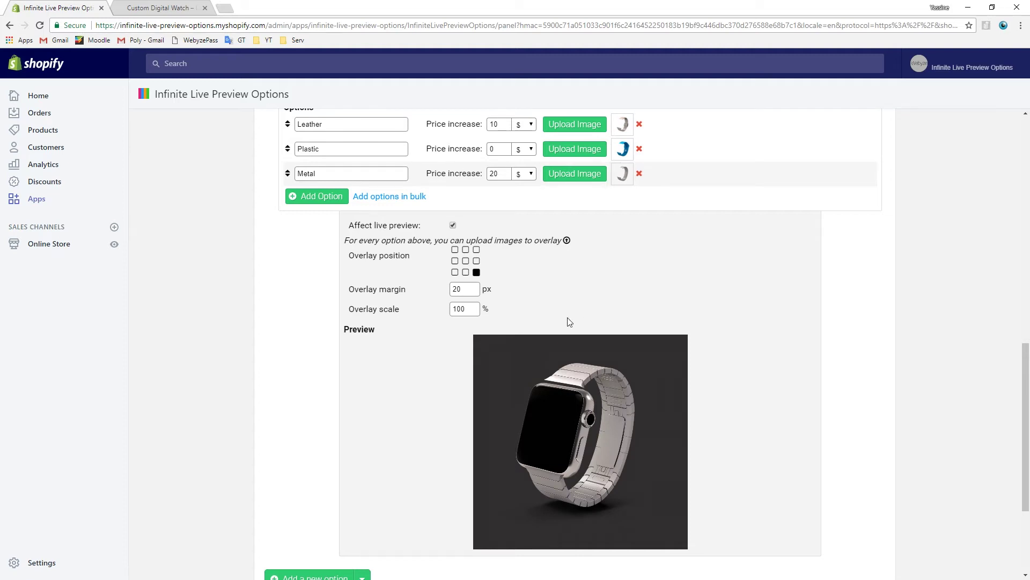
{"action": "double_click", "coordinate": [463, 290]}
{"action": "type", "text": "0"}
{"action": "left_click", "coordinate": [455, 249]}
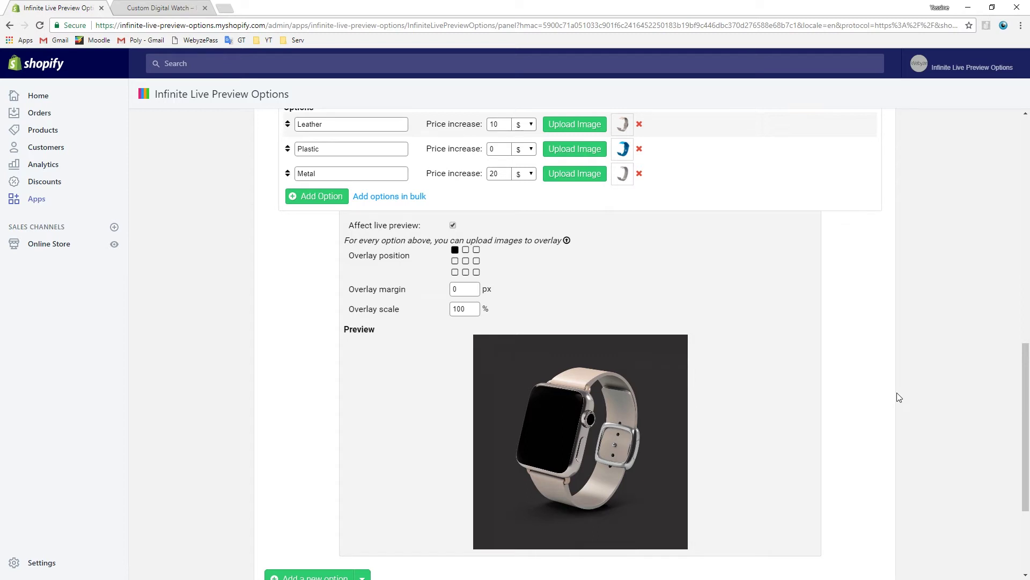
- Add a color field below the dropdown and name it Leather Color
{"action": "scroll", "coordinate": [897, 393], "scroll_direction": "down", "scroll_amount": 3}
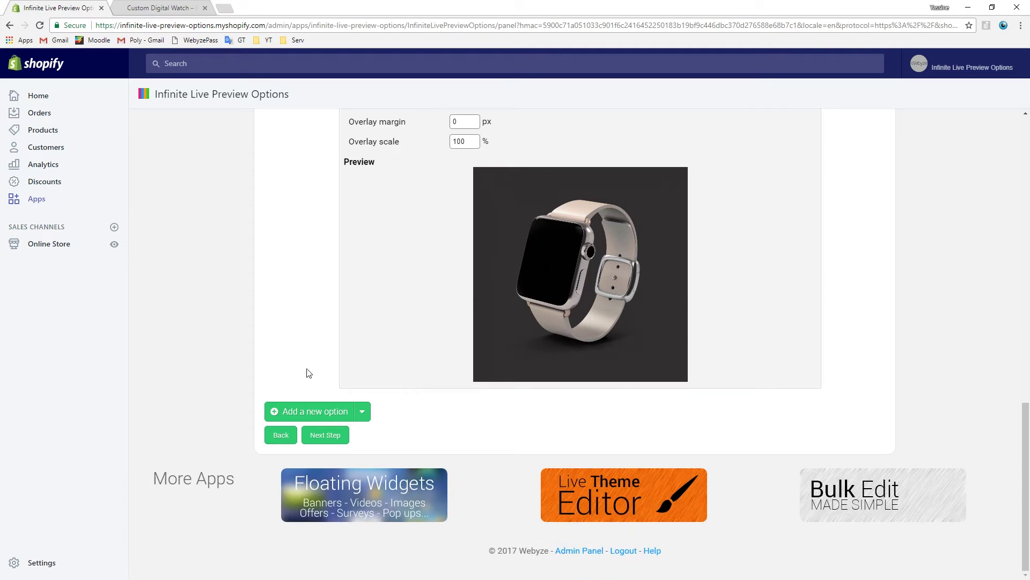
{"action": "left_click", "coordinate": [292, 417]}
{"action": "left_click", "coordinate": [295, 430]}
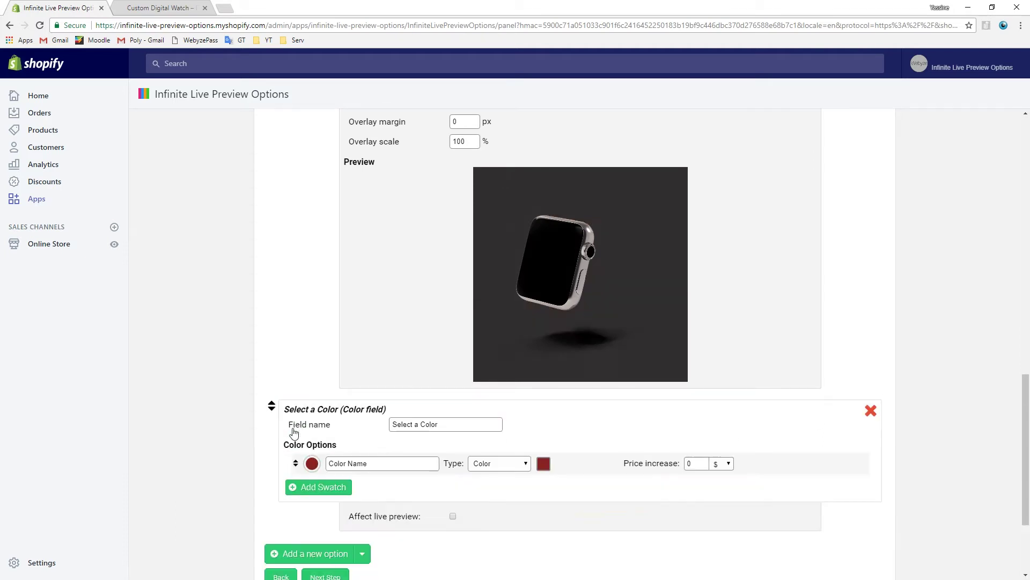
{"action": "left_click_drag", "start_coordinate": [462, 428], "coordinate": [362, 427]}
{"action": "type", "text": "Leat"}
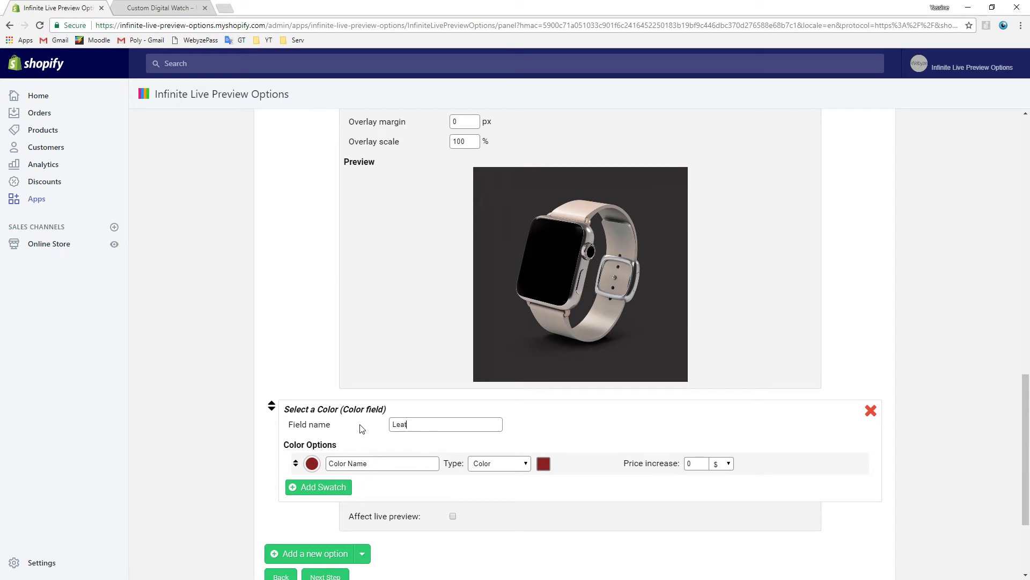
{"action": "type", "text": "her Color"}
- Add a second swatch to the Leather Color field and name the two swatches Brown Leather and White Leather
{"action": "scroll", "coordinate": [360, 427], "scroll_direction": "down", "scroll_amount": 3}
{"action": "left_click", "coordinate": [308, 346]}
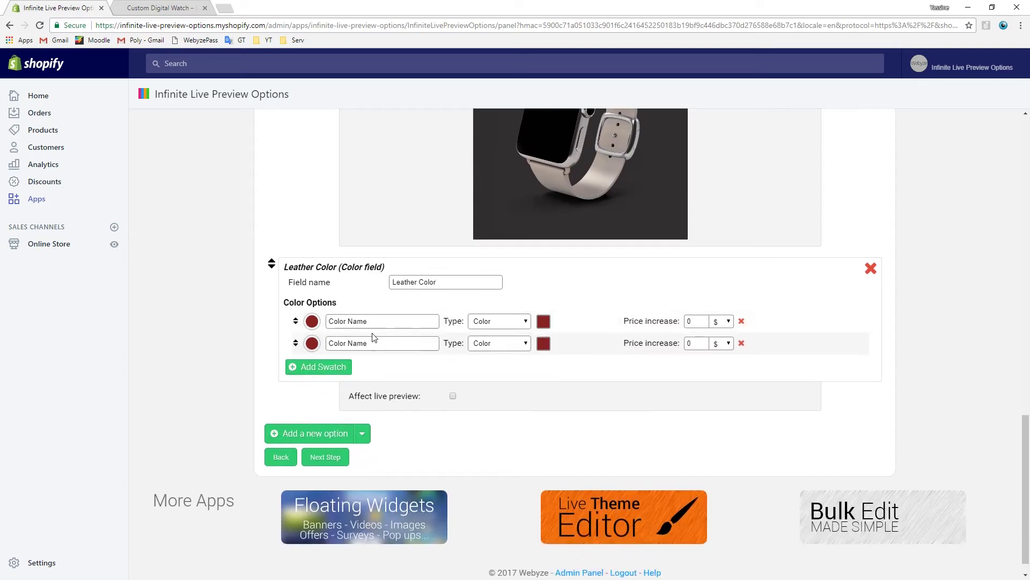
{"action": "left_click_drag", "start_coordinate": [368, 320], "coordinate": [264, 316]}
{"action": "type", "text": "Brown"}
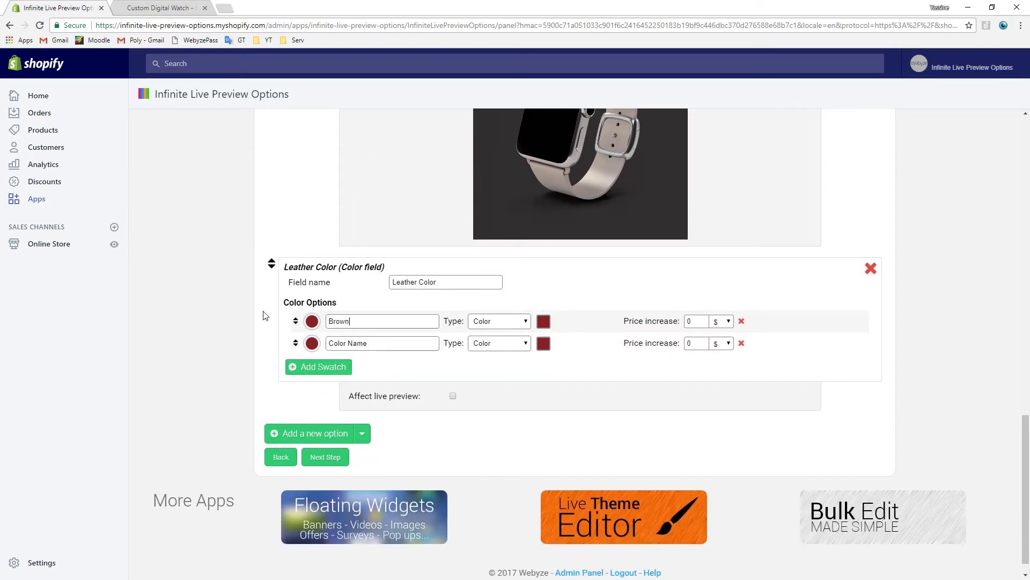
{"action": "type", "text": " Leather"}
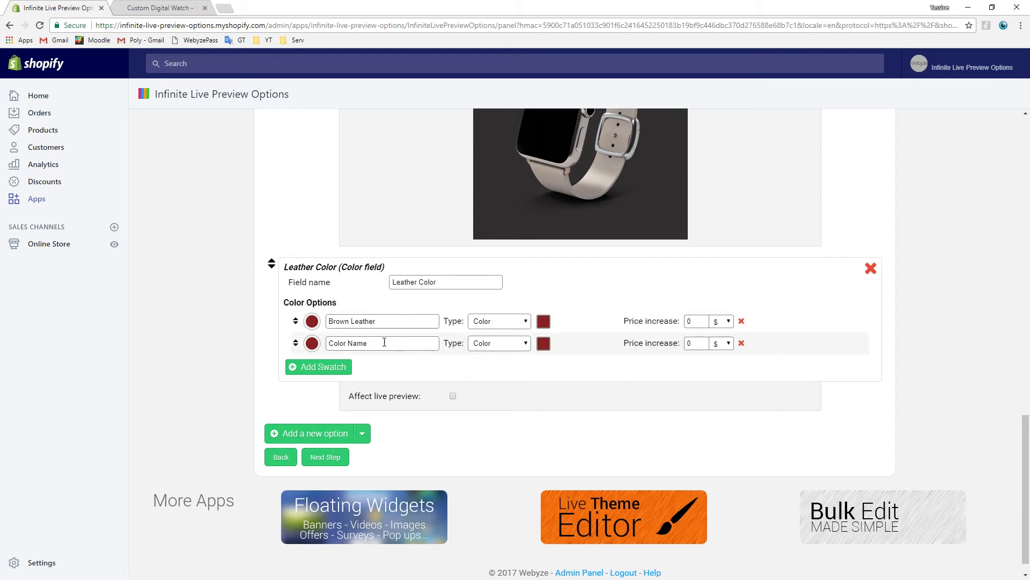
{"action": "left_click_drag", "start_coordinate": [368, 343], "coordinate": [231, 333]}
{"action": "type", "text": "White Leather"}
- Set the Brown Leather swatch to the brown color #754d3f
{"action": "left_click", "coordinate": [548, 322]}
{"action": "left_click_drag", "start_coordinate": [614, 386], "coordinate": [643, 423]}
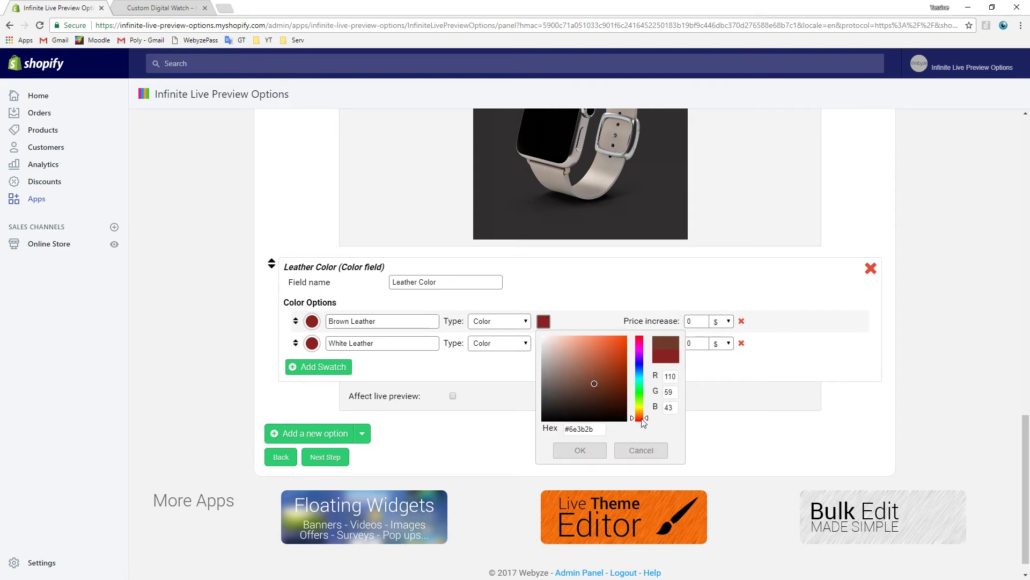
{"action": "left_click_drag", "start_coordinate": [594, 385], "coordinate": [581, 381]}
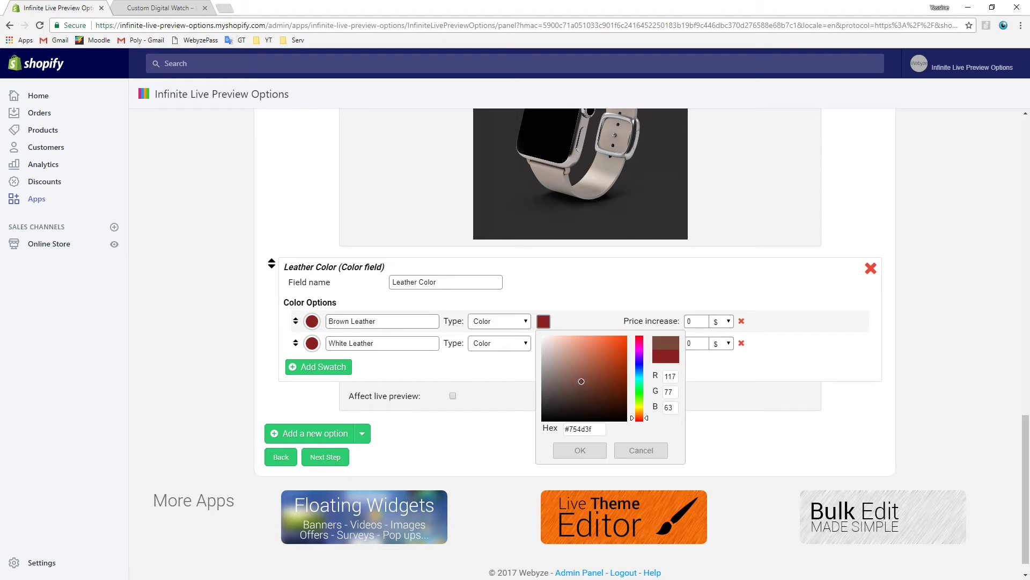
{"action": "left_click", "coordinate": [580, 448]}
- Set the White Leather swatch to the cream color #f0ebc7
{"action": "left_click", "coordinate": [546, 346]}
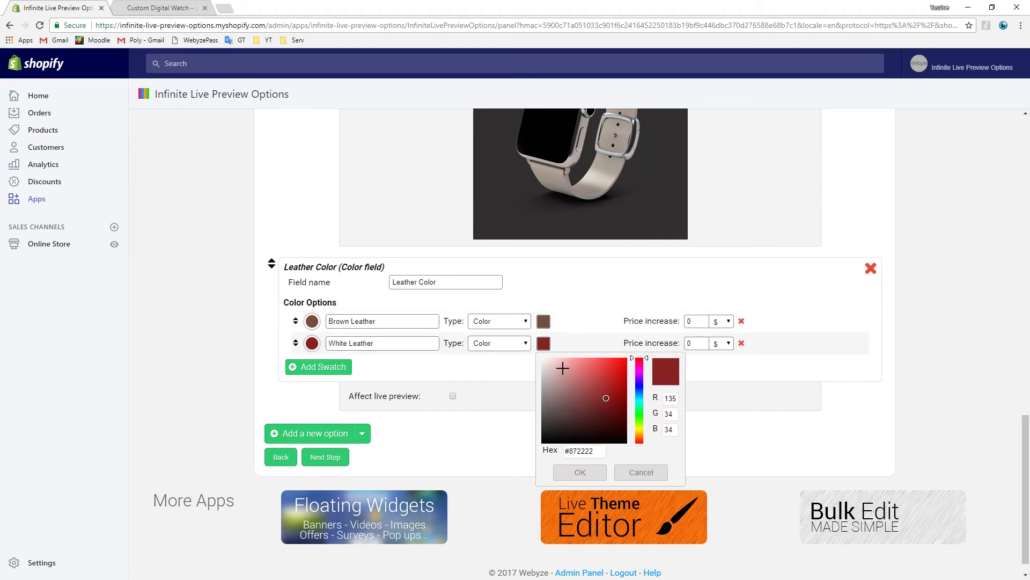
{"action": "left_click", "coordinate": [639, 432]}
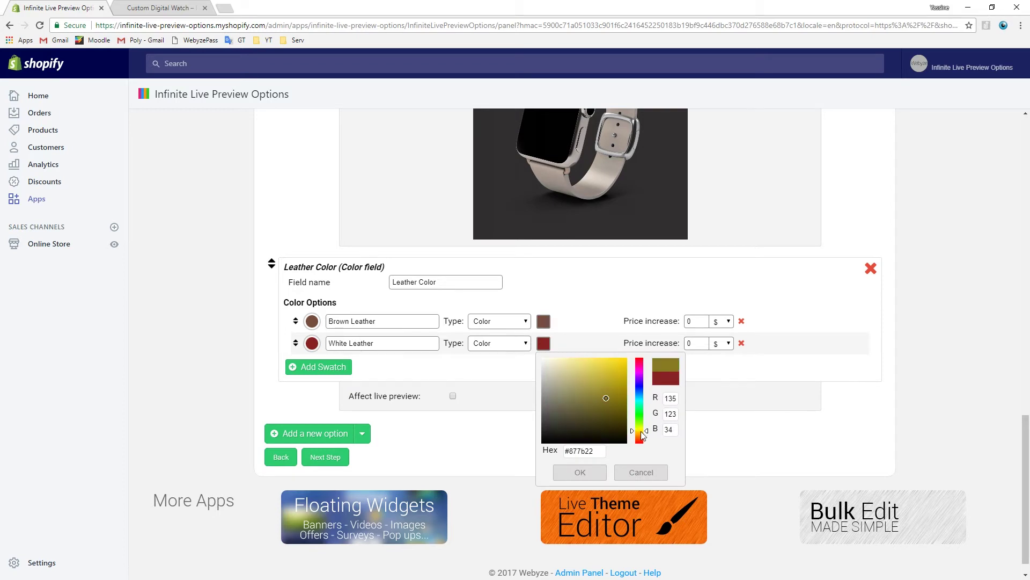
{"action": "type", "text": "f5f2df"}
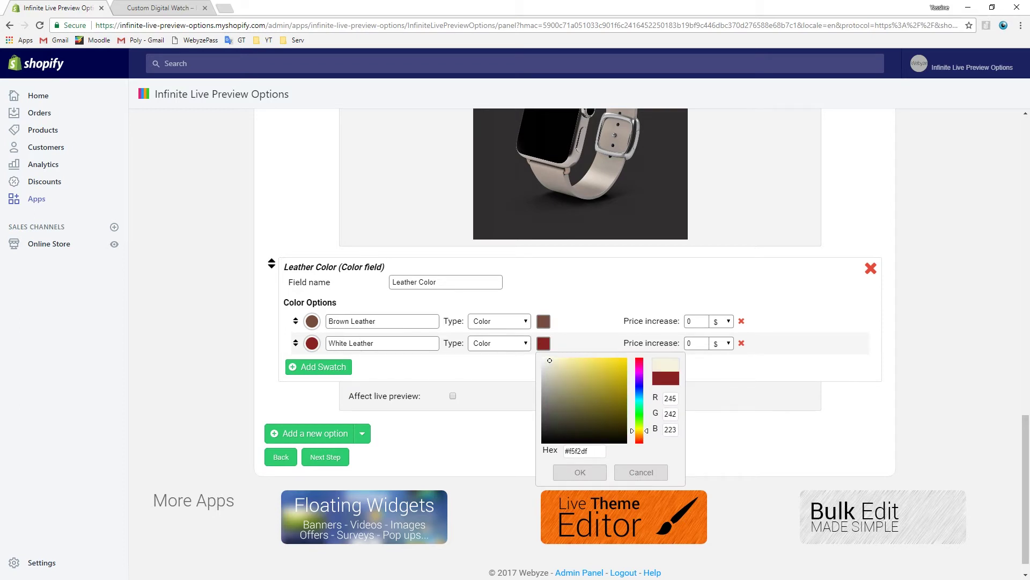
{"action": "type", "text": "ede8c5"}
{"action": "type", "text": "f0ebc7"}
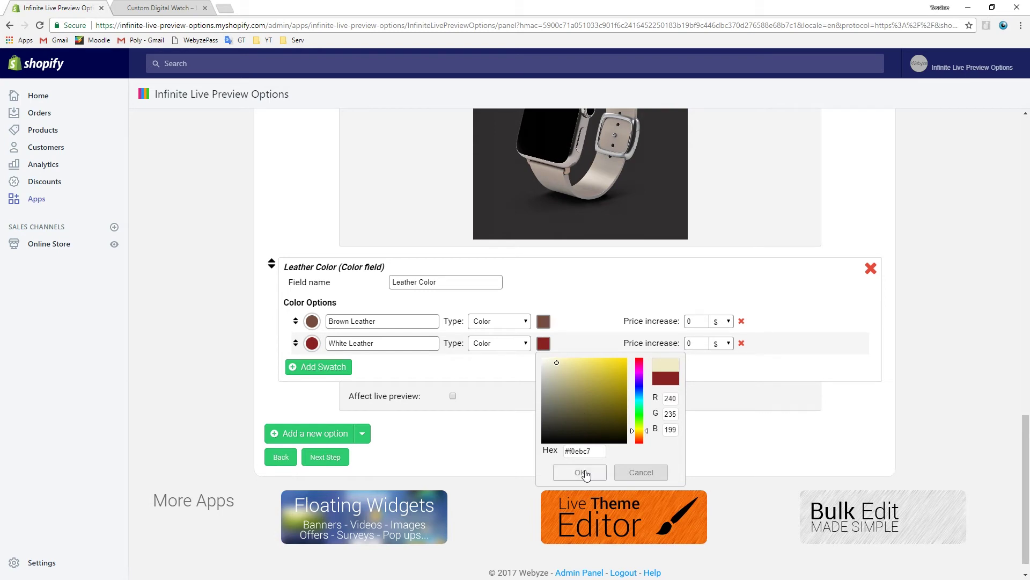
{"action": "left_click", "coordinate": [583, 471]}
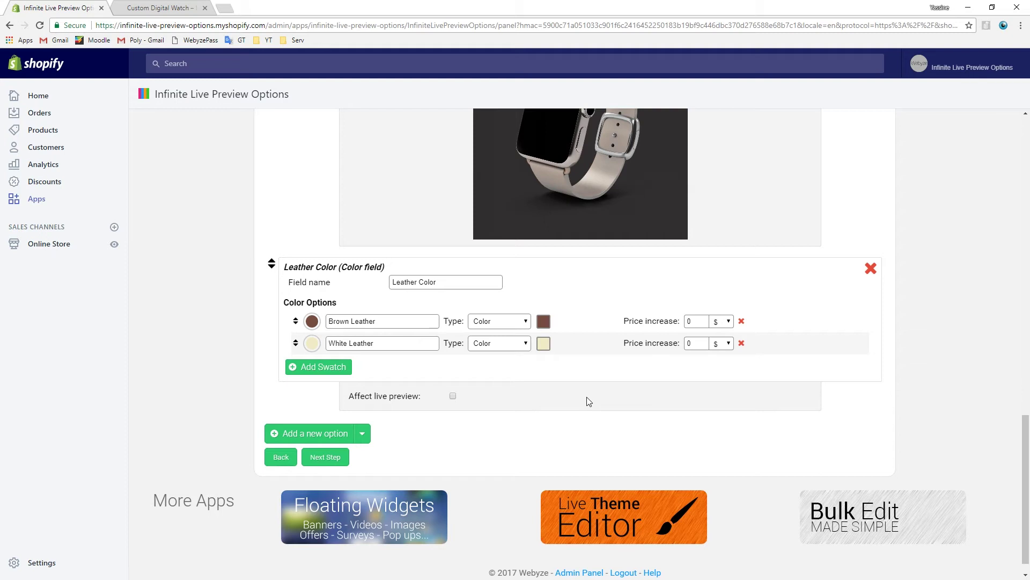
- Let the Leather Color field affect the live preview and upload band_leather_mask.png as its mask
{"action": "left_click", "coordinate": [453, 396]}
{"action": "scroll", "coordinate": [669, 399], "scroll_direction": "down", "scroll_amount": 2}
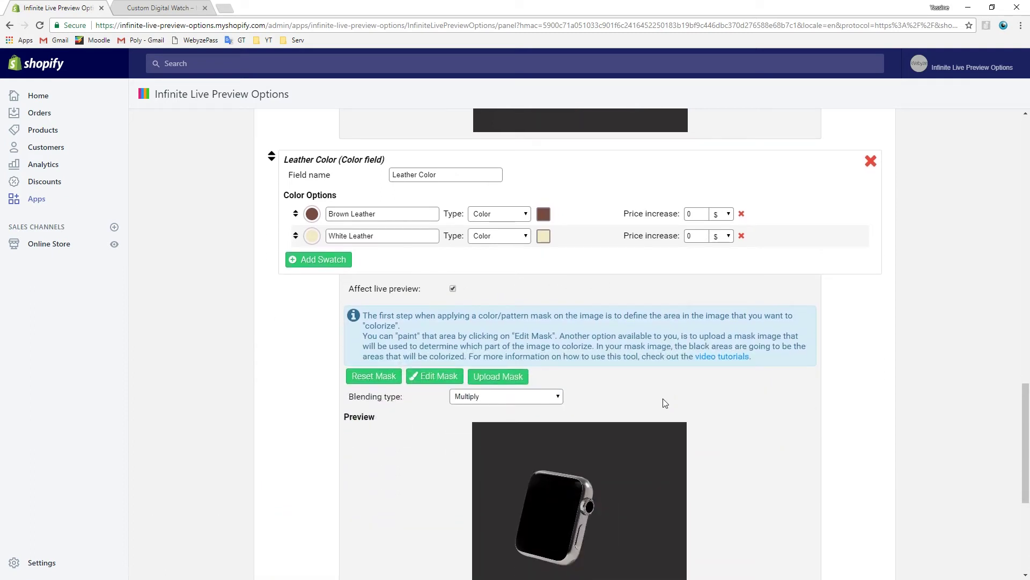
{"action": "left_click", "coordinate": [484, 378]}
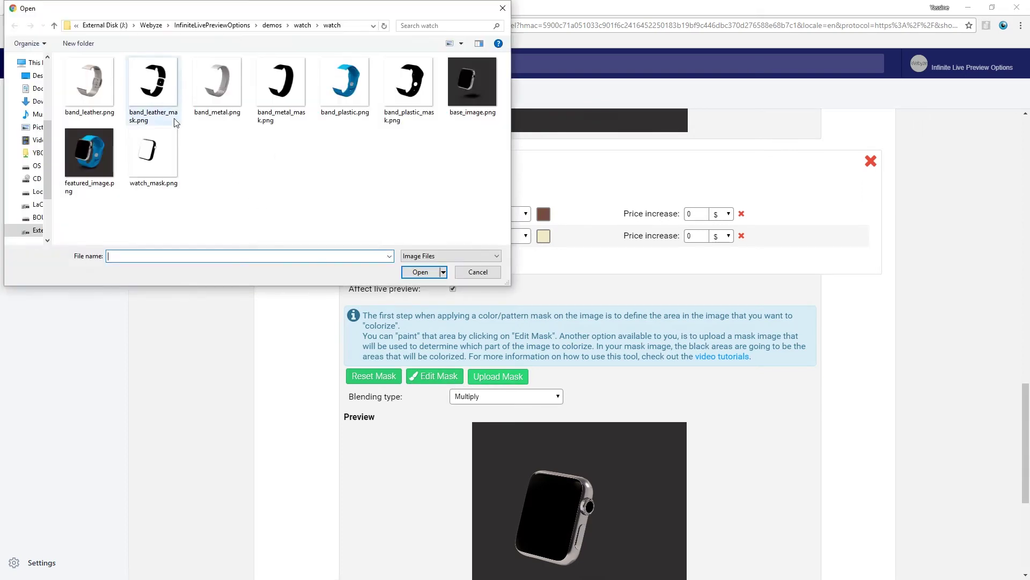
{"action": "left_click", "coordinate": [153, 86]}
{"action": "double_click", "coordinate": [160, 104]}
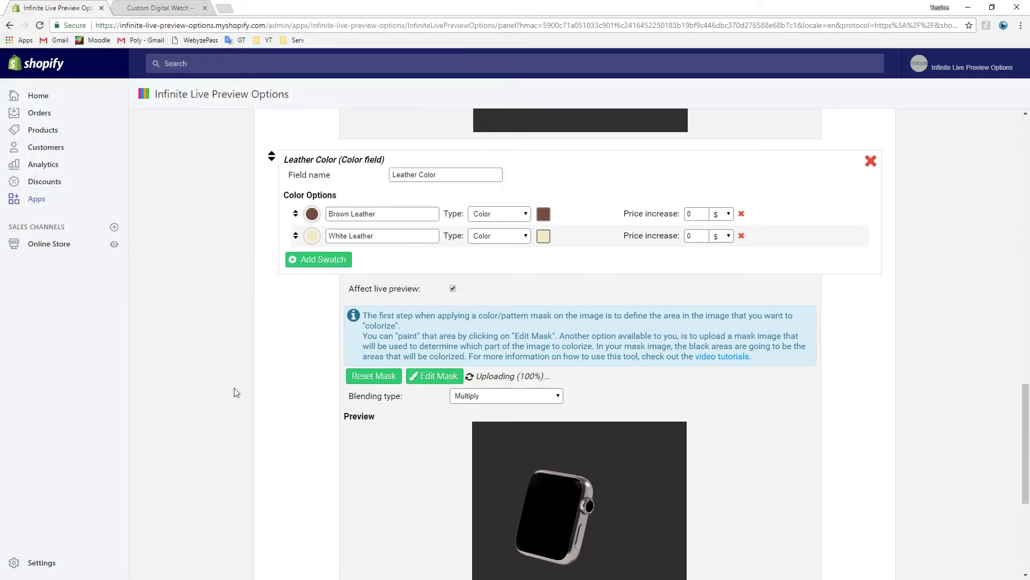
{"action": "scroll", "coordinate": [234, 389], "scroll_direction": "down", "scroll_amount": 2}
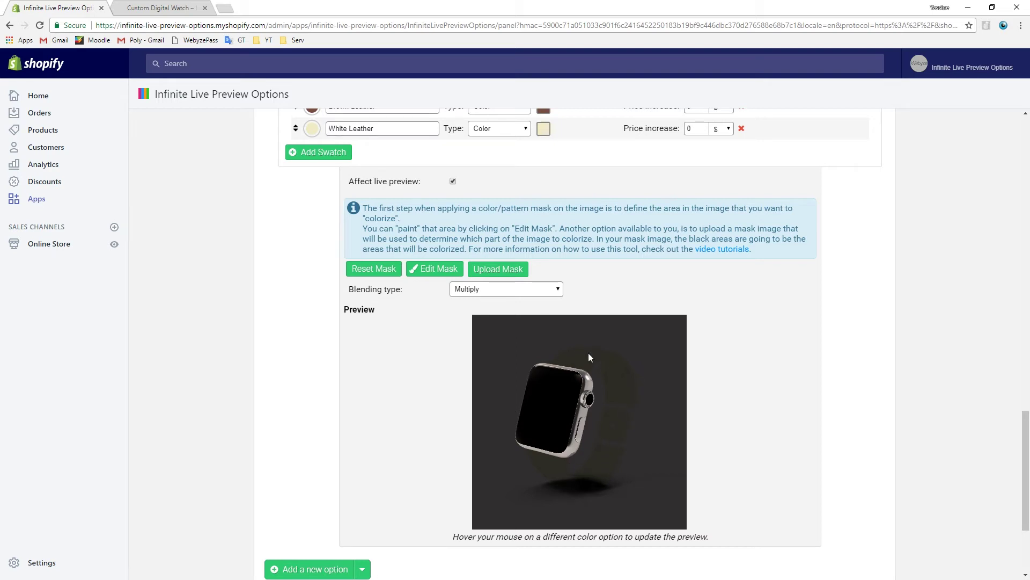
{"action": "scroll", "coordinate": [670, 432], "scroll_direction": "up", "scroll_amount": 5}
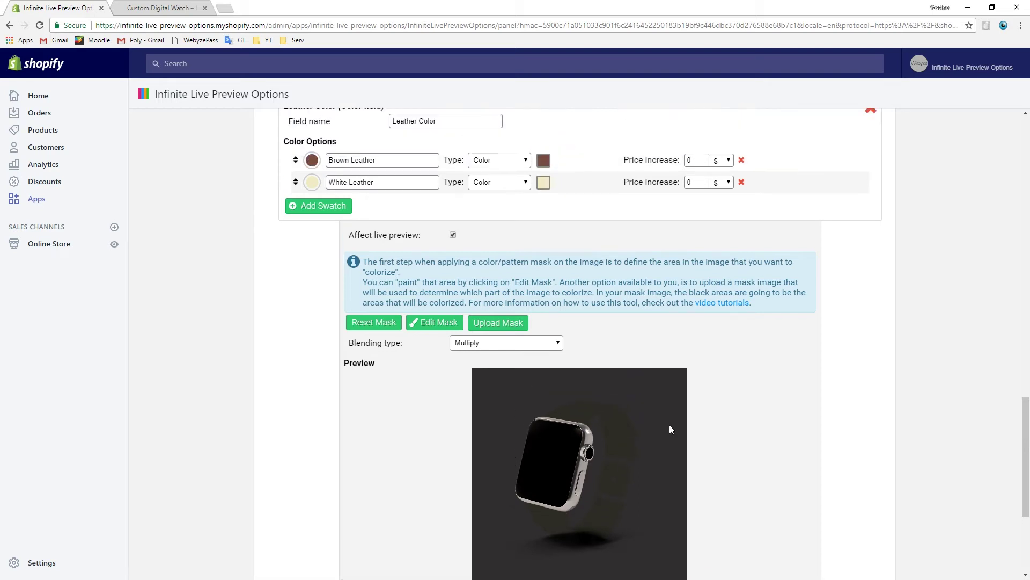
{"action": "scroll", "coordinate": [596, 345], "scroll_direction": "up", "scroll_amount": 2}
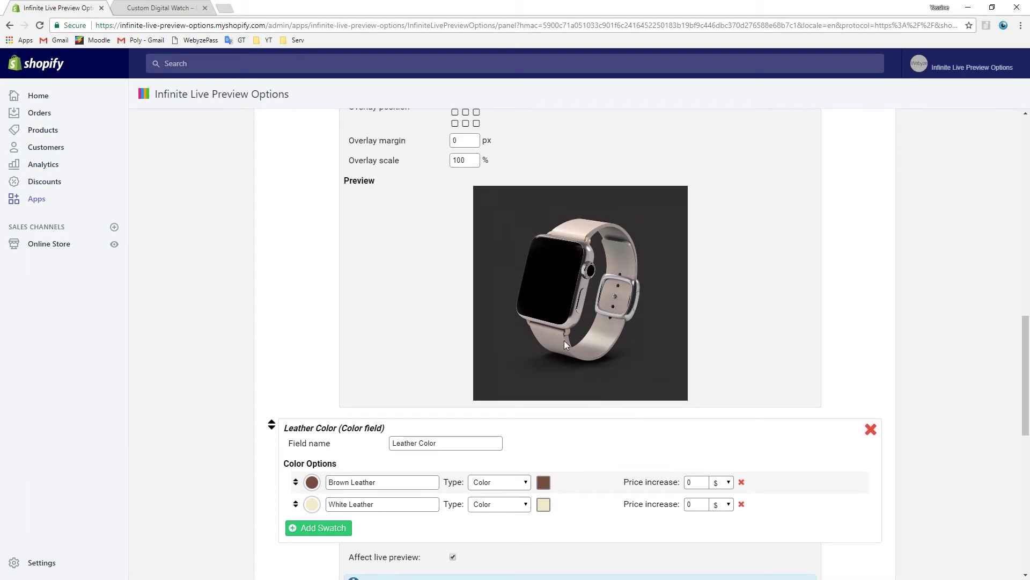
{"action": "scroll", "coordinate": [620, 355], "scroll_direction": "down", "scroll_amount": 6}
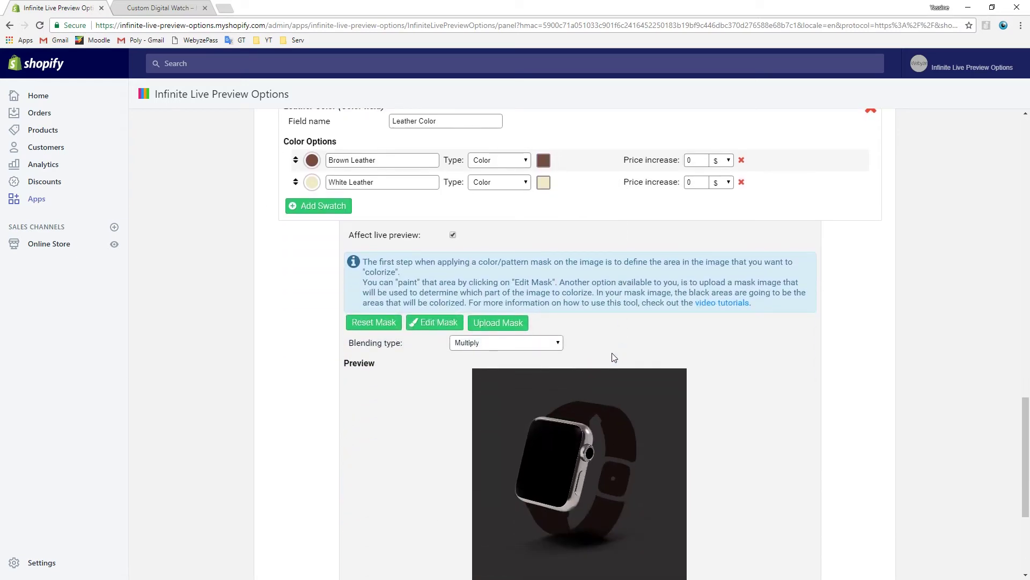
- Add another color field below Leather Color and name it Plastic Color
{"action": "scroll", "coordinate": [615, 357], "scroll_direction": "down", "scroll_amount": 4}
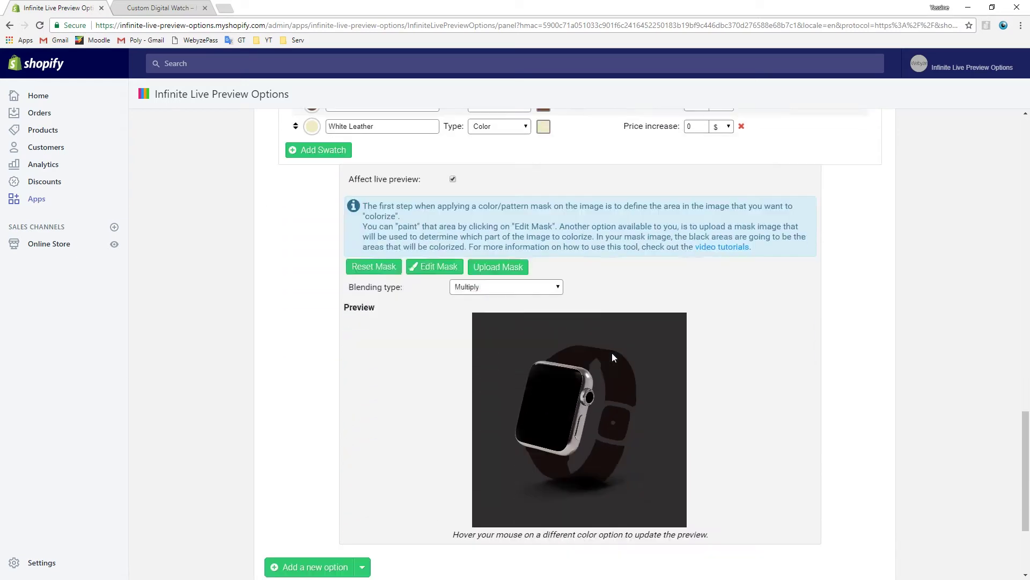
{"action": "left_click", "coordinate": [362, 410]}
{"action": "left_click", "coordinate": [311, 445]}
{"action": "type", "text": "Plastic Color"}
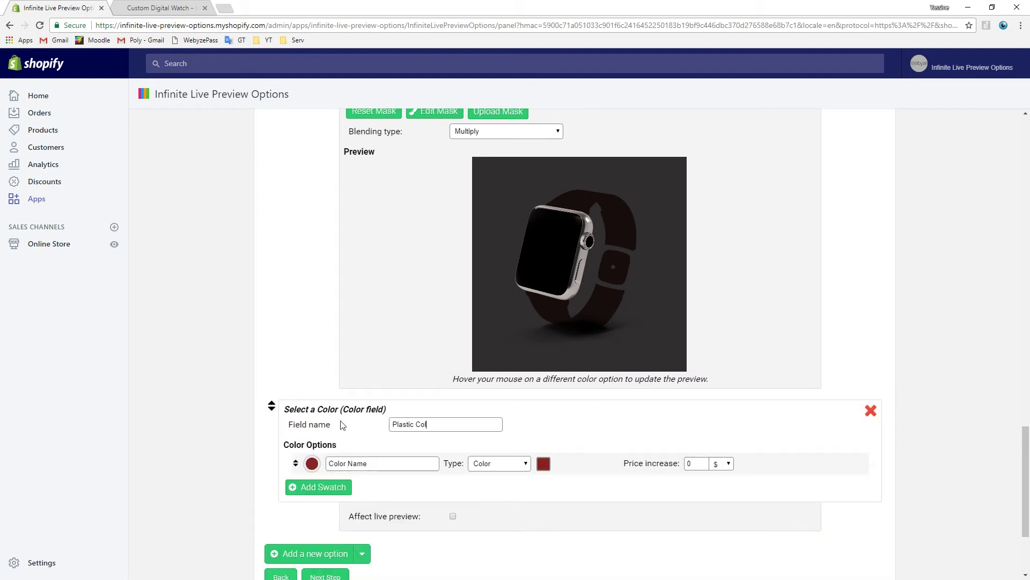
- Add swatches to the Plastic Color field and name the seven Red, Green, Blue, Orange, Pink, Yellow and Grey
{"action": "left_click", "coordinate": [319, 486]}
{"action": "left_click", "coordinate": [382, 302]}
{"action": "type", "text": "Red"}
{"action": "key", "text": "Tab"}
{"action": "type", "text": "Green"}
{"action": "key", "text": "Tab"}
{"action": "type", "text": "BlueOrange"}
{"action": "key", "text": "Tab"}
{"action": "type", "text": "Pink"}
{"action": "key", "text": "Tab"}
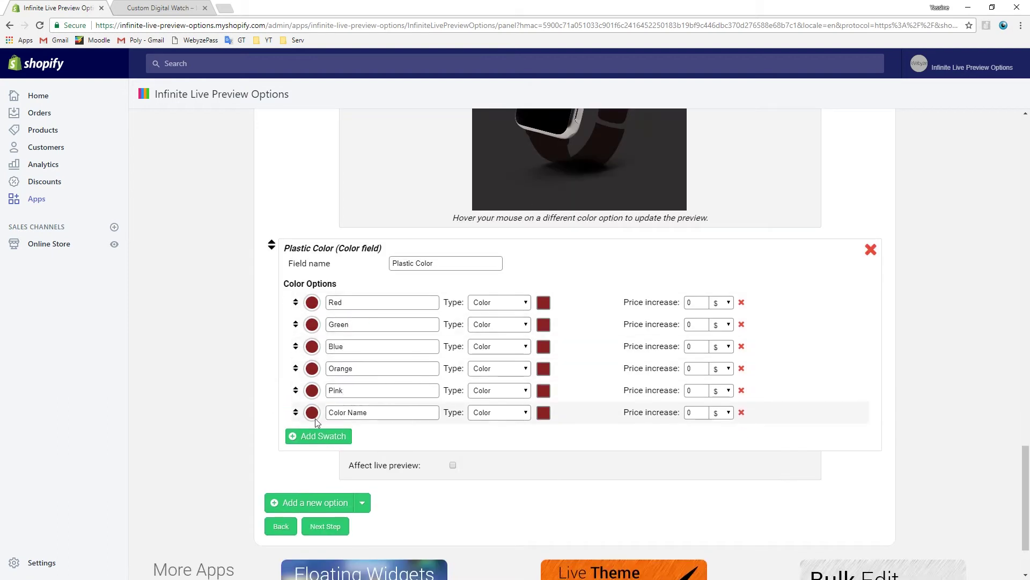
{"action": "type", "text": "Yellow"}
{"action": "left_click", "coordinate": [318, 436]}
{"action": "type", "text": "Grey"}
- Set the Plastic Color swatches Red, Green, Blue and Orange to matching colors, with #64d94a for Green
{"action": "left_click", "coordinate": [543, 302]}
{"action": "left_click", "coordinate": [593, 429]}
{"action": "left_click", "coordinate": [544, 324]}
{"action": "left_click", "coordinate": [639, 396]}
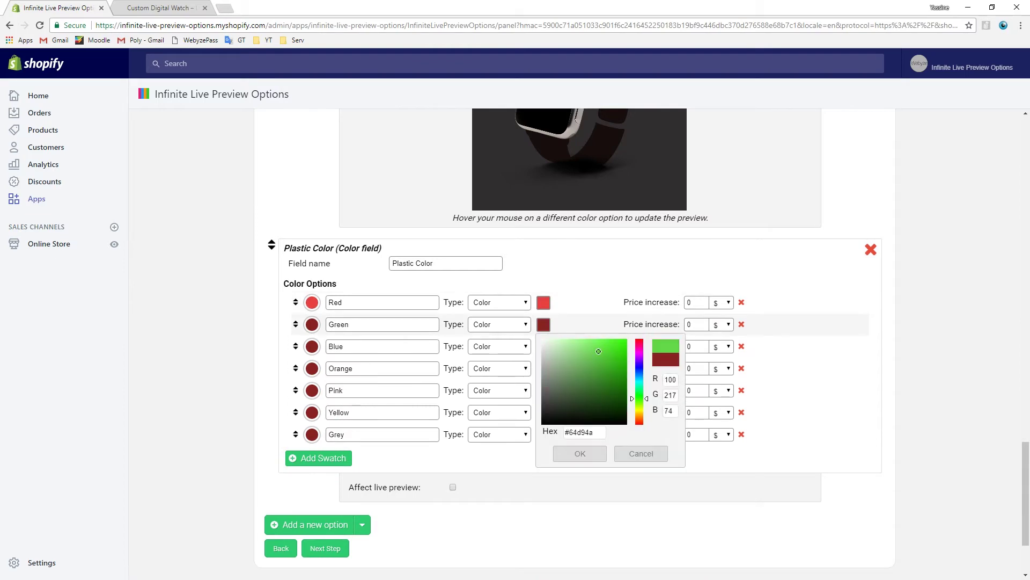
{"action": "left_click", "coordinate": [543, 346]}
{"action": "left_click", "coordinate": [639, 389]}
{"action": "left_click", "coordinate": [543, 368]}
{"action": "left_click", "coordinate": [639, 459]}
{"action": "left_click", "coordinate": [616, 390]}
- Set the Plastic Color swatches Pink, Yellow and Grey to matching colors, with #8f8f8f for Grey
{"action": "left_click", "coordinate": [543, 390]}
{"action": "left_click", "coordinate": [639, 419]}
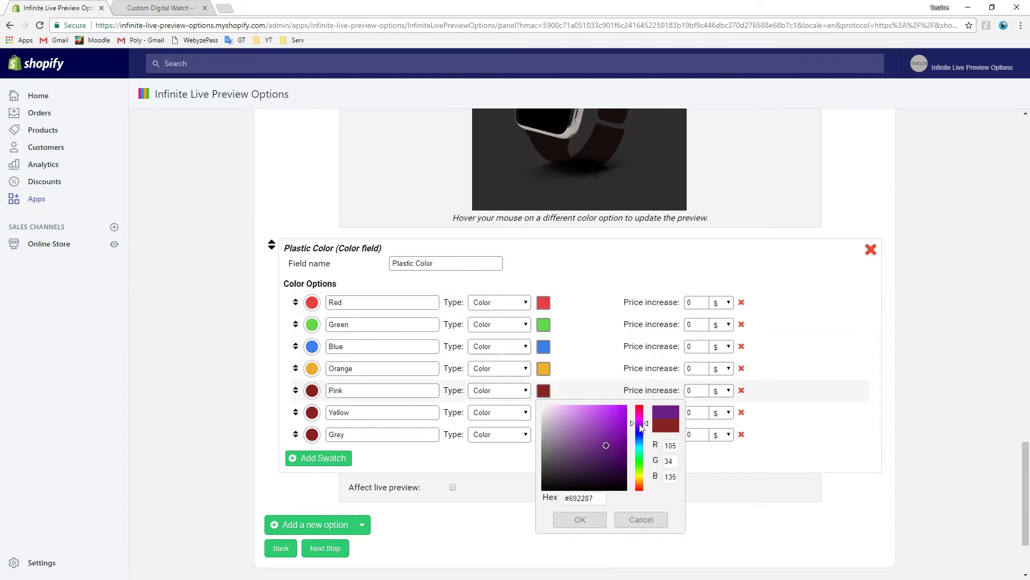
{"action": "left_click", "coordinate": [598, 418]}
{"action": "left_click", "coordinate": [544, 412]}
{"action": "left_click", "coordinate": [639, 496]}
{"action": "left_click", "coordinate": [591, 430]}
{"action": "left_click", "coordinate": [580, 542]}
{"action": "left_click", "coordinate": [544, 434]}
{"action": "left_click", "coordinate": [548, 473]}
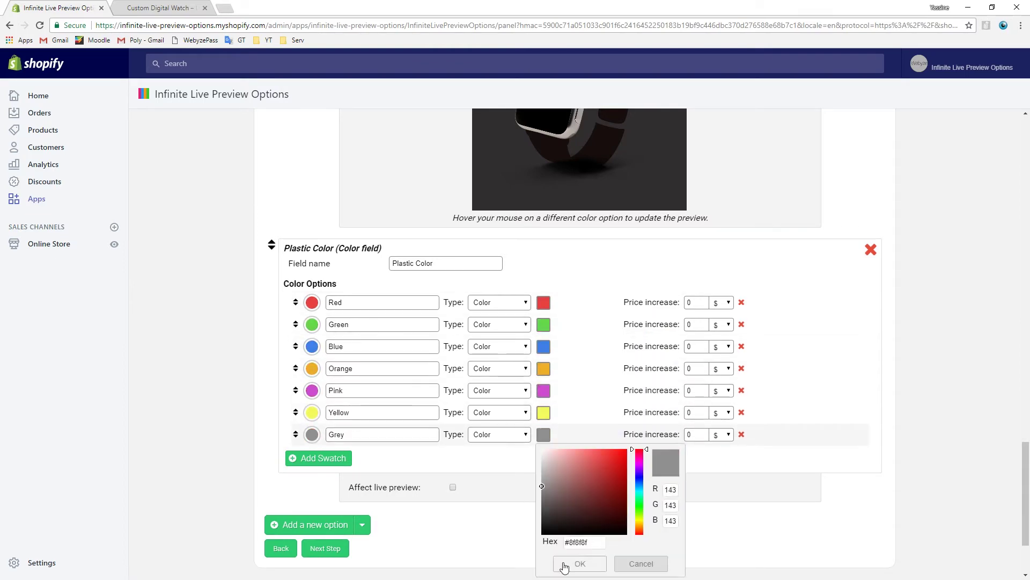
{"action": "left_click", "coordinate": [581, 564]}
- Let the Plastic Color field affect the live preview and upload the plastic band mask image
{"action": "left_click", "coordinate": [453, 487]}
{"action": "scroll", "coordinate": [453, 376], "scroll_direction": "down", "scroll_amount": 4}
{"action": "left_click", "coordinate": [520, 361]}
{"action": "scroll", "coordinate": [689, 382], "scroll_direction": "down", "scroll_amount": 4}
- Add a color field named Metal Color and give it three swatches named Yellow Gold, Rose Gold and Silver
{"action": "left_click", "coordinate": [362, 499]}
{"action": "left_click", "coordinate": [301, 545]}
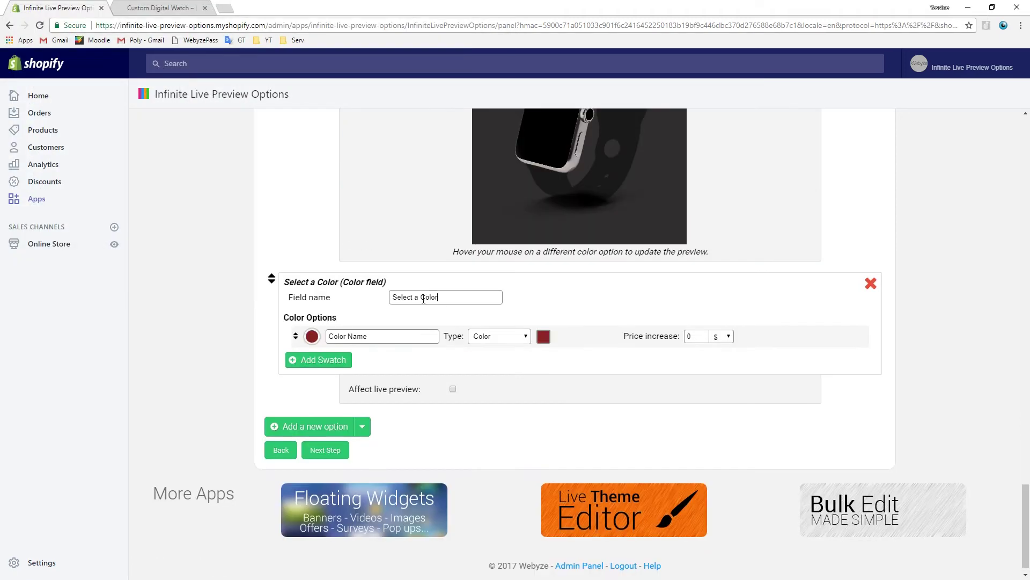
{"action": "type", "text": "Metal Color"}
{"action": "left_click", "coordinate": [306, 421]}
{"action": "left_click", "coordinate": [306, 422]}
{"action": "left_click", "coordinate": [382, 373]}
{"action": "type", "text": "Yellow Gold"}
{"action": "left_click", "coordinate": [347, 397]}
{"action": "type", "text": "Rose Gold"}
{"action": "key", "text": "Tab"}
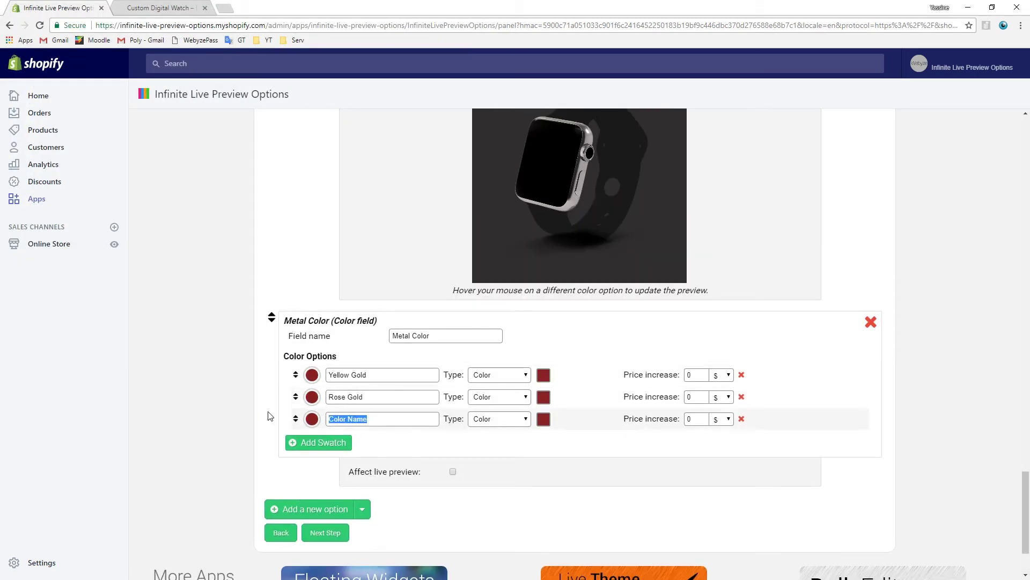
{"action": "type", "text": "Silver"}
- Set the Metal Color swatches to pale yellow for Yellow Gold, pink #f593bd for Rose Gold and light grey #d9d9d9 for Silver
{"action": "left_click", "coordinate": [544, 375]}
{"action": "left_click", "coordinate": [639, 462]}
{"action": "left_click", "coordinate": [574, 392]}
{"action": "left_click", "coordinate": [544, 396]}
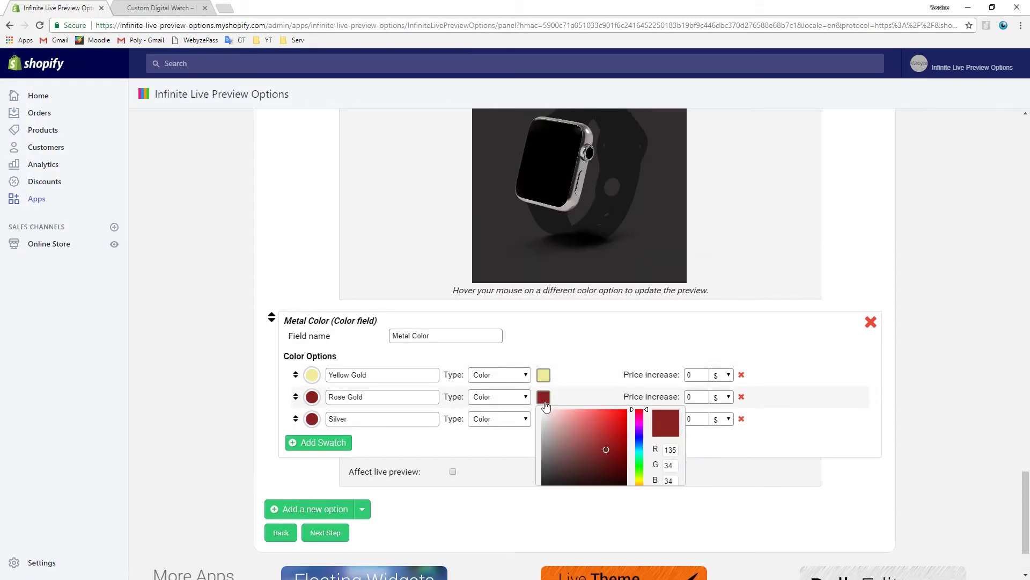
{"action": "left_click", "coordinate": [572, 417]}
{"action": "left_click", "coordinate": [639, 418]}
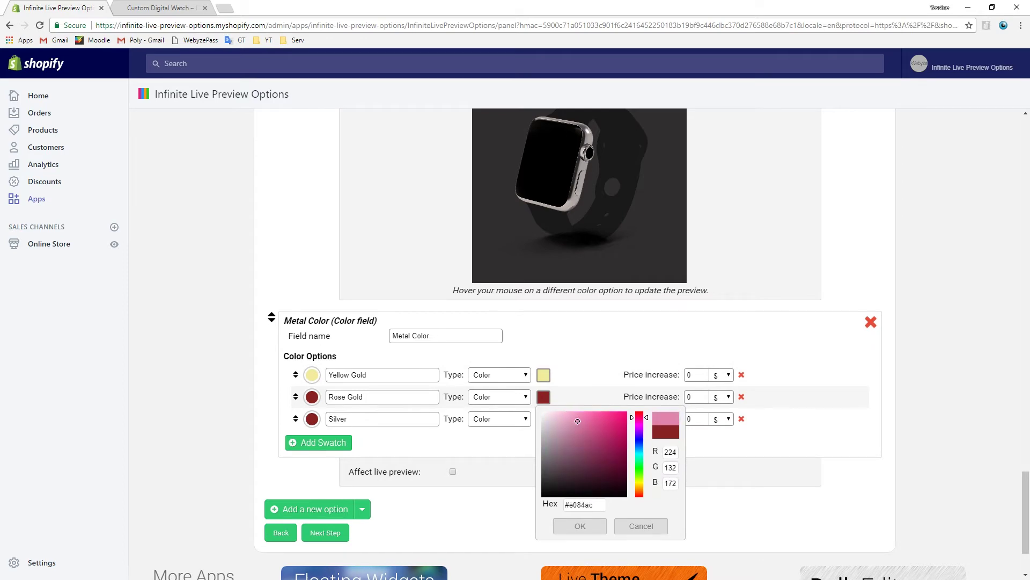
{"action": "left_click", "coordinate": [544, 419]}
{"action": "left_click", "coordinate": [541, 447]}
- Let the Metal Color field affect the live preview and upload the metal band mask image
{"action": "scroll", "coordinate": [453, 376], "scroll_direction": "down", "scroll_amount": 2}
{"action": "left_click", "coordinate": [453, 374]}
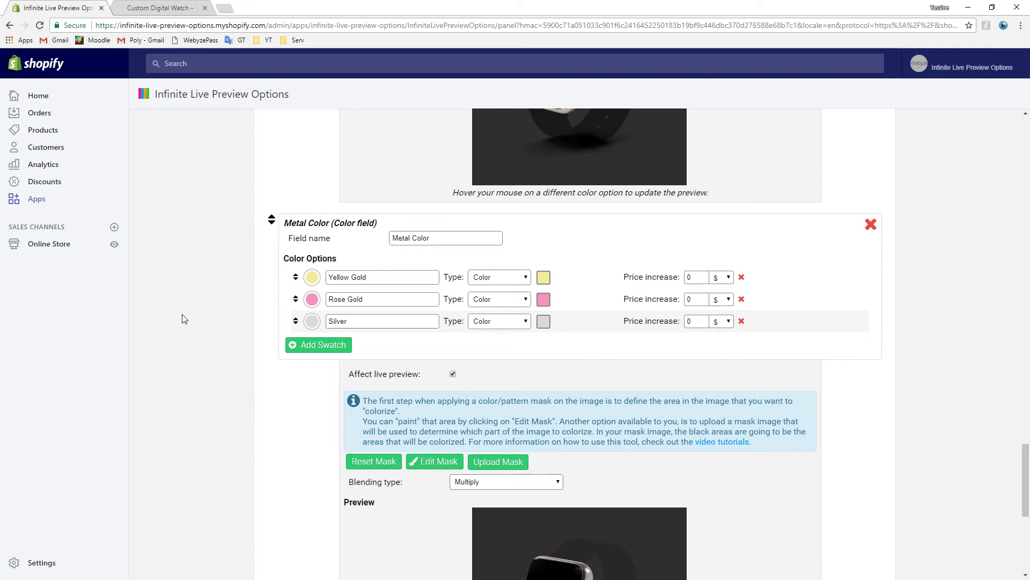
{"action": "scroll", "coordinate": [225, 329], "scroll_direction": "down", "scroll_amount": 3}
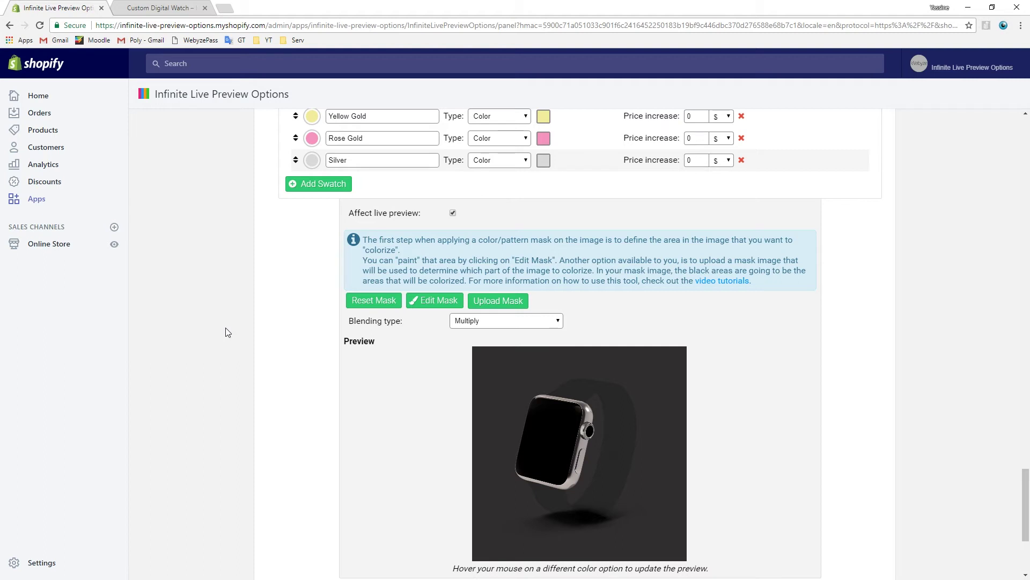
- Add a color field below Metal Color and name it Watch Case Color
{"action": "scroll", "coordinate": [228, 332], "scroll_direction": "down", "scroll_amount": 3}
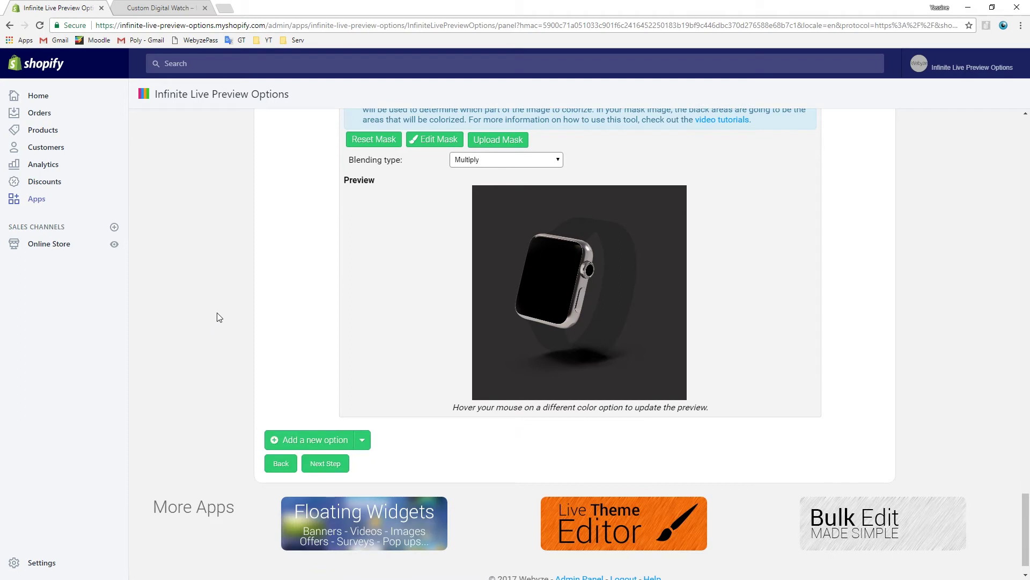
{"action": "left_click", "coordinate": [299, 442]}
{"action": "left_click", "coordinate": [304, 460]}
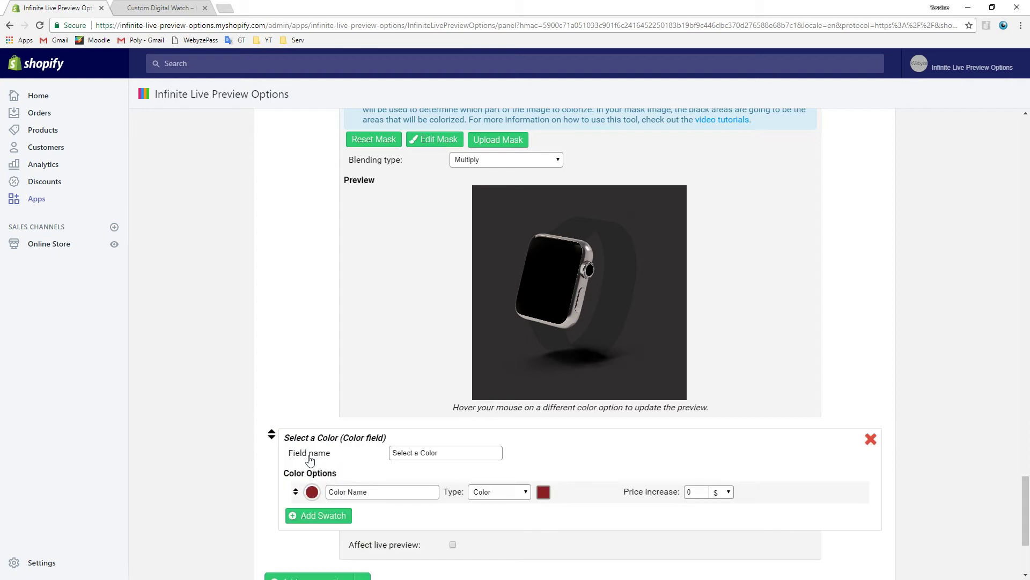
{"action": "left_click_drag", "start_coordinate": [420, 454], "coordinate": [384, 452]}
{"action": "type", "text": "Watch c"}
{"action": "key", "text": "BackSpace"}
{"action": "type", "text": "Case"}
- Add two more swatches to the Watch Case Color field and name the three Yellow Gold, Rose Gold and Silver
{"action": "scroll", "coordinate": [376, 430], "scroll_direction": "down", "scroll_amount": 2}
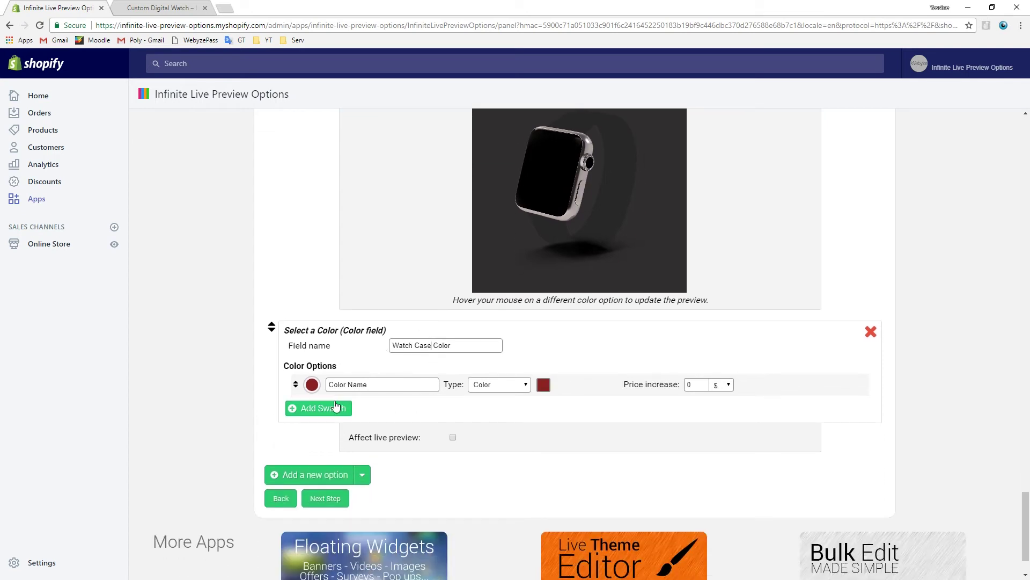
{"action": "left_click", "coordinate": [336, 403]}
{"action": "left_click", "coordinate": [330, 432]}
{"action": "left_click_drag", "start_coordinate": [370, 385], "coordinate": [267, 382]}
{"action": "type", "text": "Yellow Gold"}
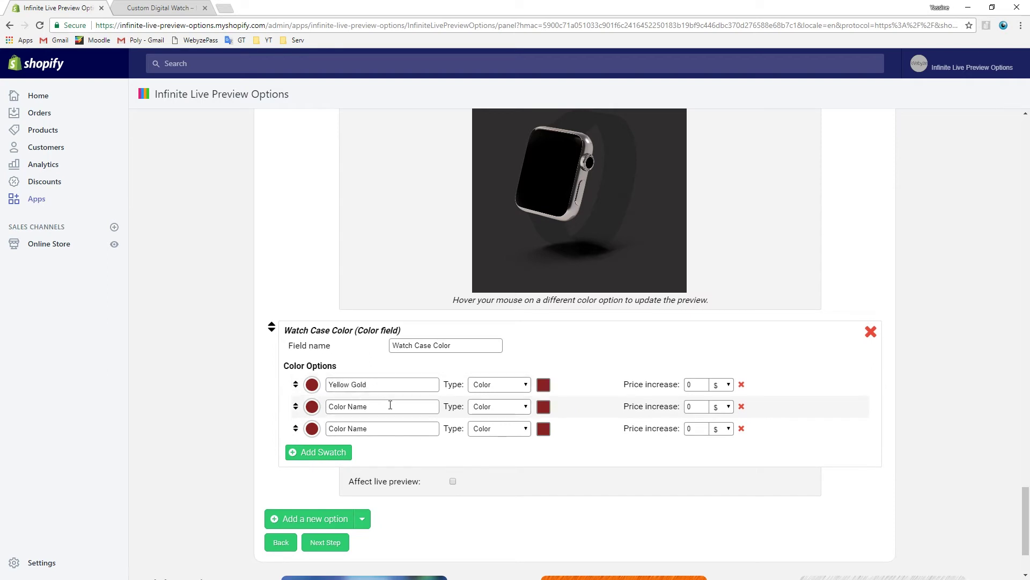
{"action": "left_click_drag", "start_coordinate": [387, 406], "coordinate": [283, 418]}
{"action": "type", "text": "Rose Gold"}
{"action": "left_click_drag", "start_coordinate": [376, 428], "coordinate": [302, 433]}
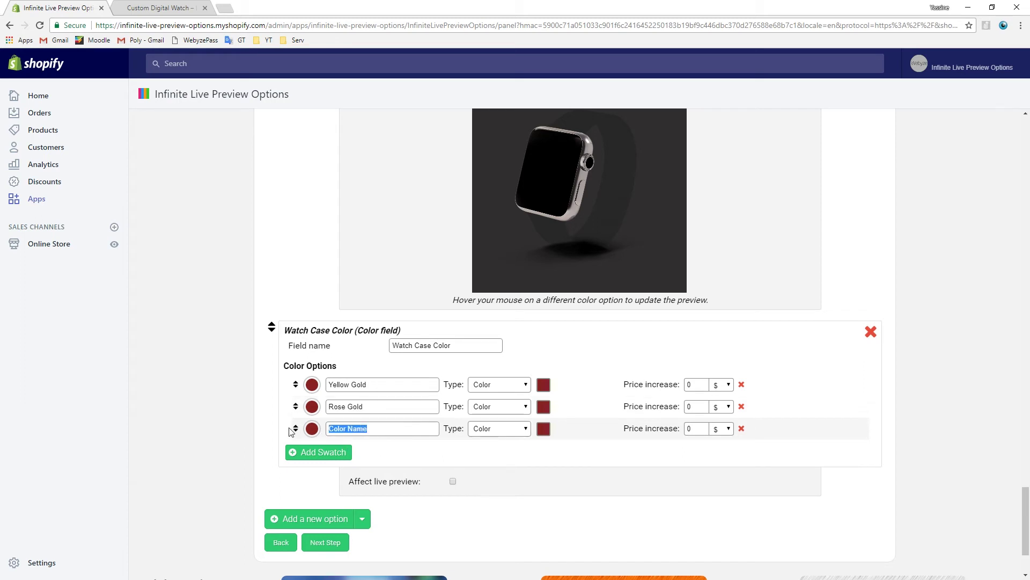
{"action": "type", "text": "Silver"}
- Copy the hex code of Metal Color's Yellow Gold swatch to the Yellow Gold swatch of Watch Case Color
{"action": "scroll", "coordinate": [311, 357], "scroll_direction": "up", "scroll_amount": 4}
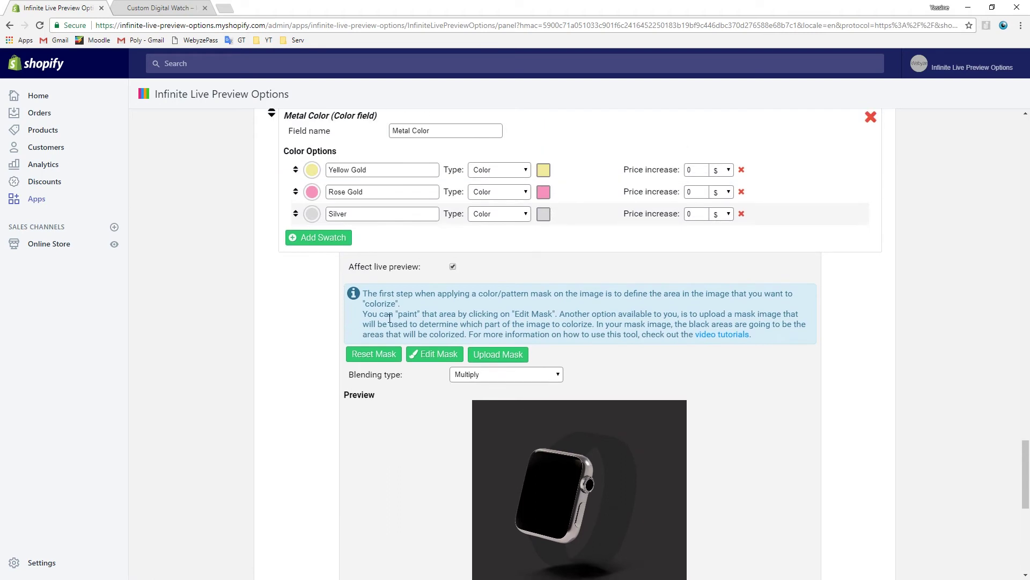
{"action": "left_click", "coordinate": [543, 170]}
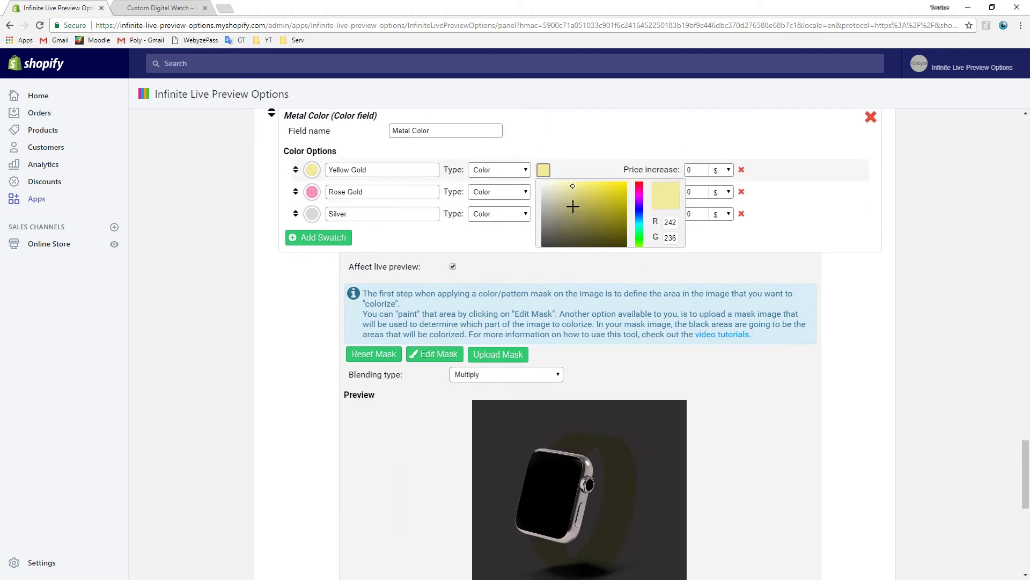
{"action": "left_click_drag", "start_coordinate": [595, 278], "coordinate": [563, 283]}
{"action": "key", "text": "ctrl+c"}
{"action": "left_click", "coordinate": [641, 299]}
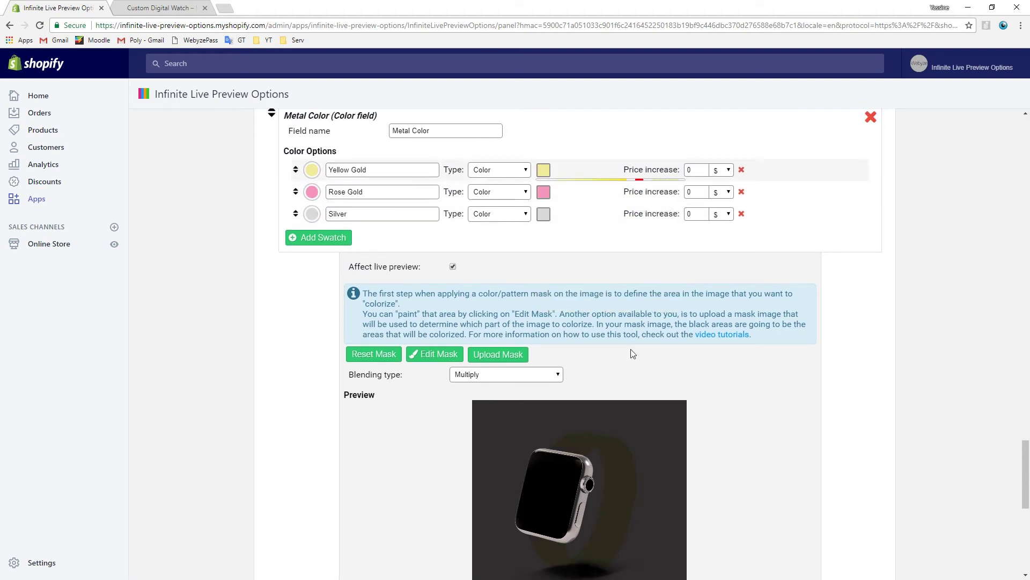
{"action": "scroll", "coordinate": [630, 349], "scroll_direction": "down", "scroll_amount": 6}
{"action": "left_click", "coordinate": [543, 385]}
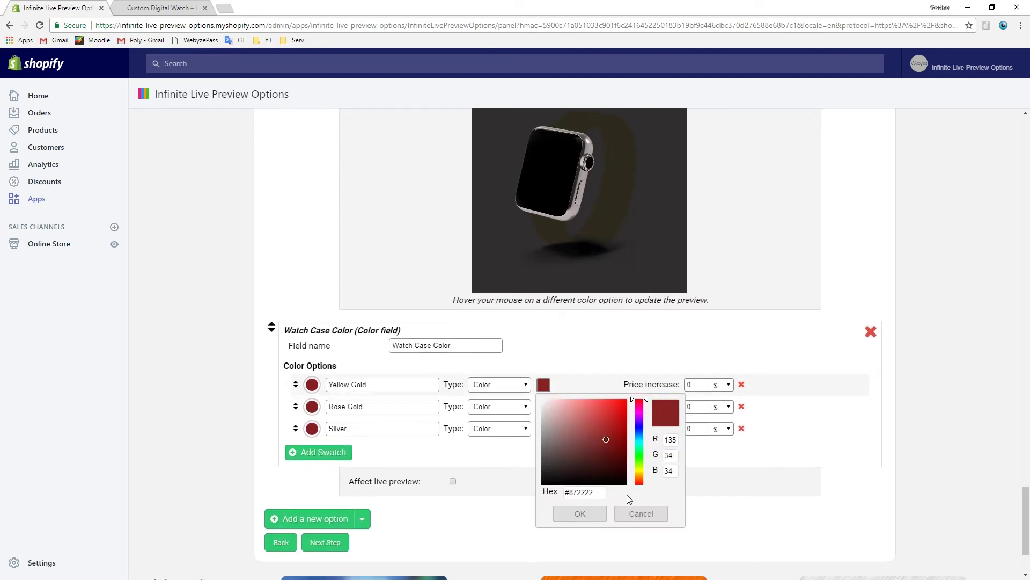
{"action": "left_click_drag", "start_coordinate": [595, 492], "coordinate": [558, 495]}
{"action": "key", "text": "ctrl+v"}
{"action": "left_click", "coordinate": [578, 513]}
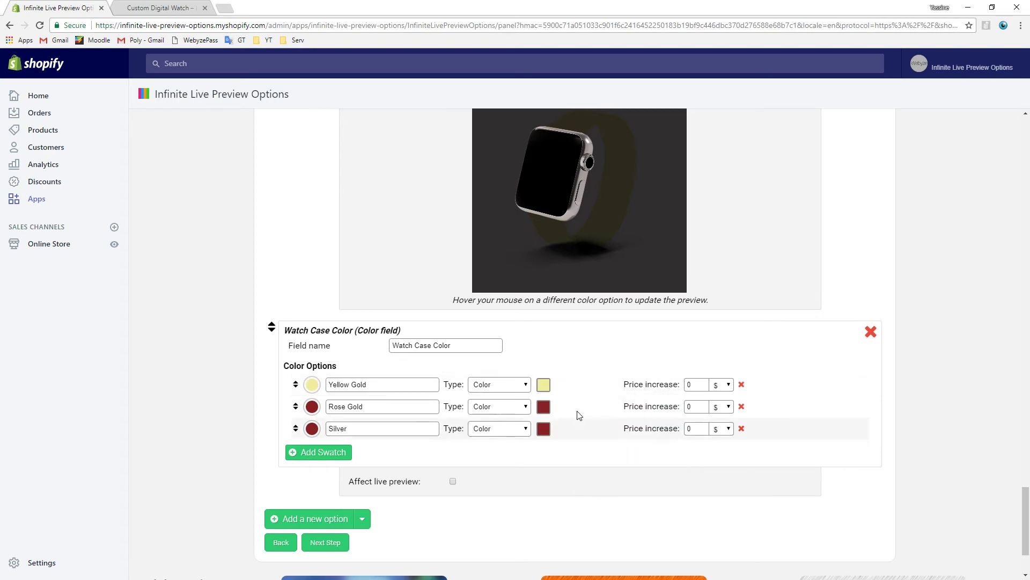
- Copy the hex code #f593bd from Metal Color's Rose Gold swatch to the Rose Gold swatch of Watch Case Color
{"action": "scroll", "coordinate": [577, 413], "scroll_direction": "up", "scroll_amount": 5}
{"action": "left_click", "coordinate": [544, 193]}
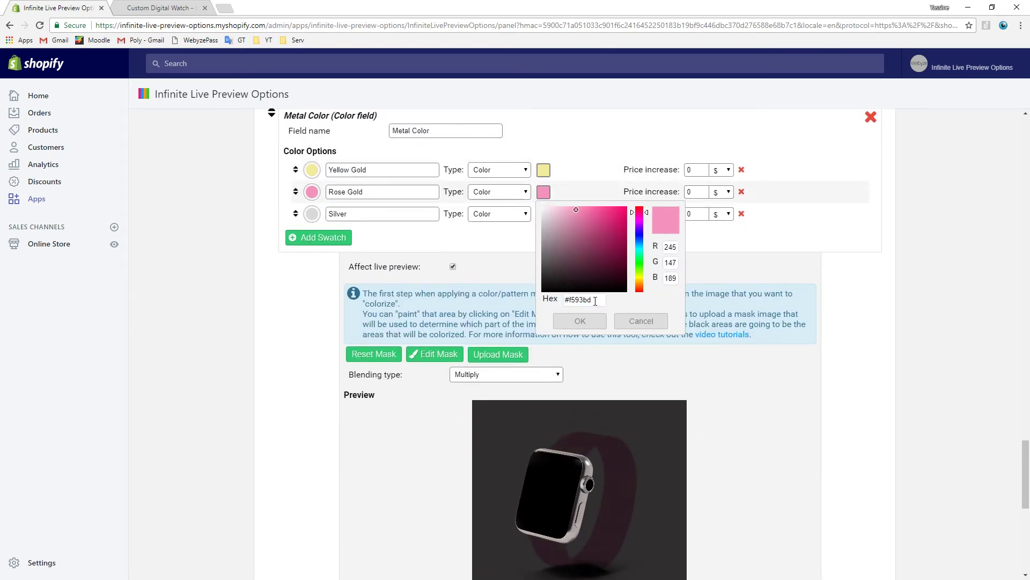
{"action": "left_click_drag", "start_coordinate": [594, 297], "coordinate": [558, 297]}
{"action": "left_click", "coordinate": [586, 319]}
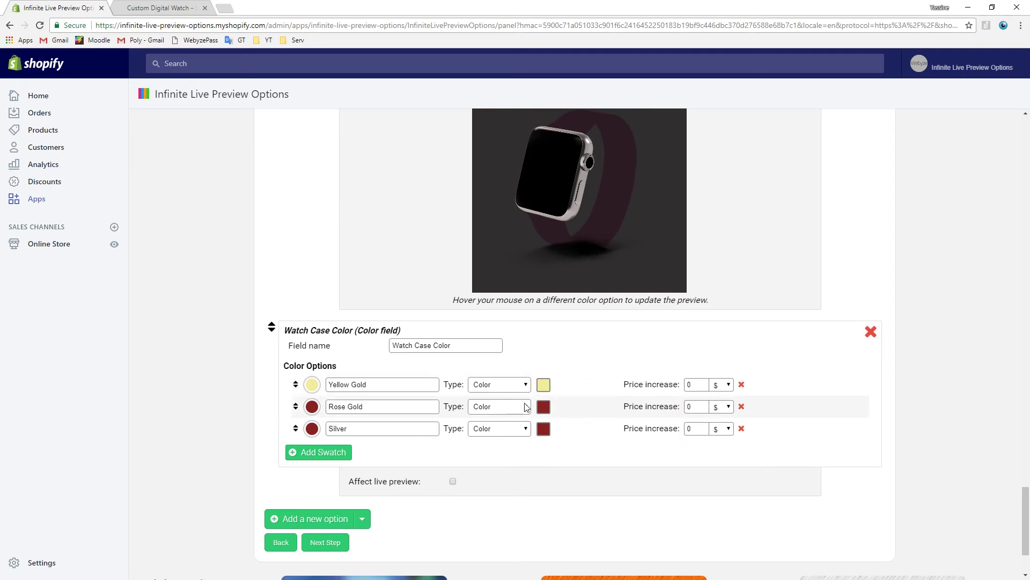
{"action": "left_click", "coordinate": [543, 406]}
{"action": "left_click_drag", "start_coordinate": [595, 514], "coordinate": [565, 516]}
{"action": "key", "text": "ctrl+v"}
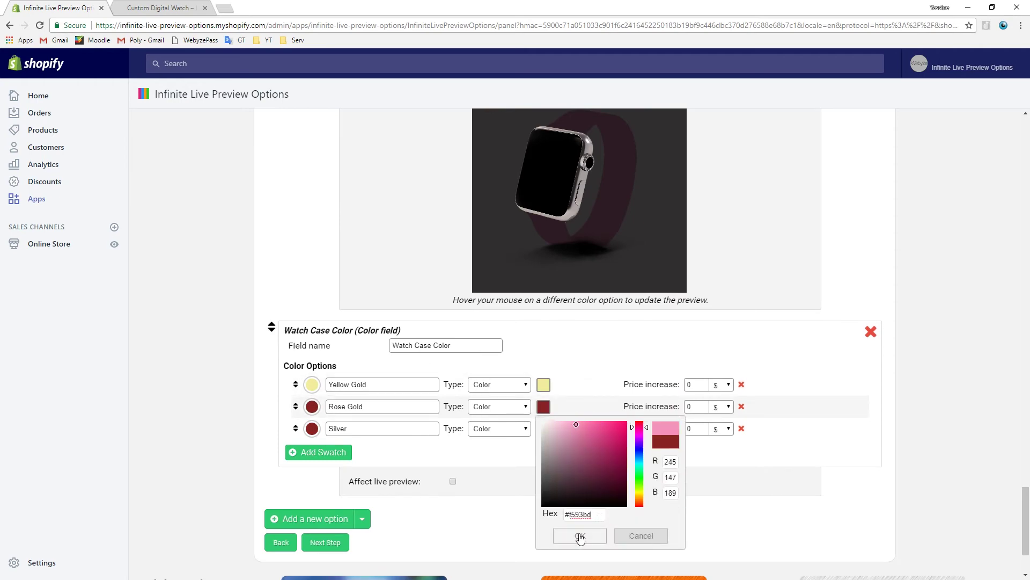
{"action": "left_click", "coordinate": [580, 535]}
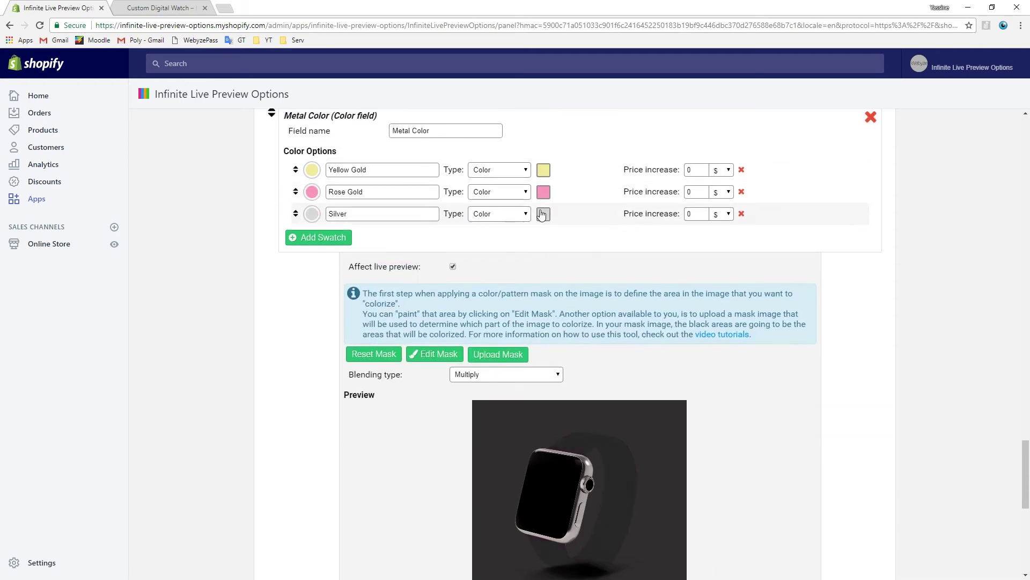
- Copy the hex code #d9d9d9 from Metal Color's Silver swatch to the Silver swatch of Watch Case Color
{"action": "left_click", "coordinate": [542, 215]}
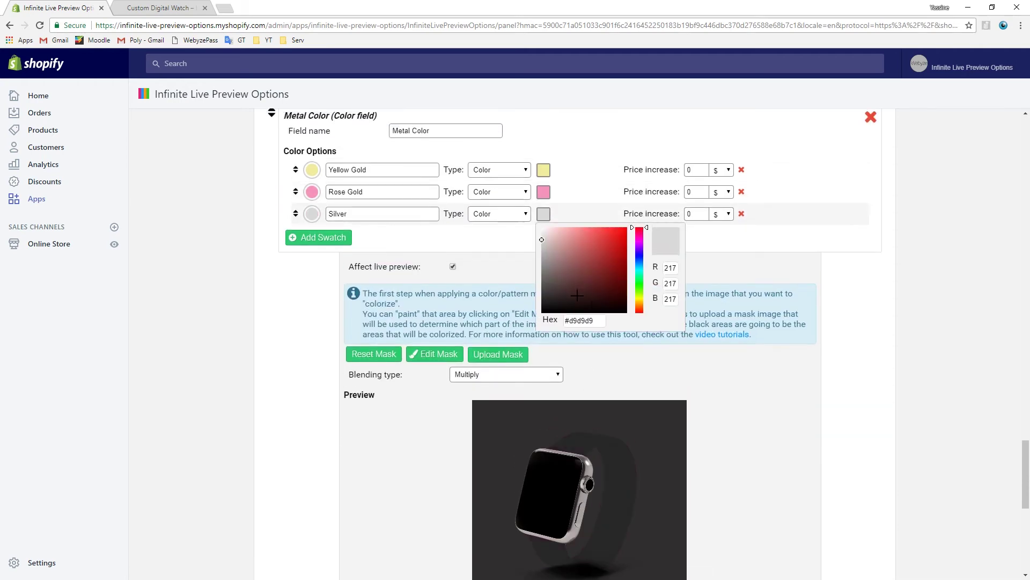
{"action": "left_click_drag", "start_coordinate": [596, 321], "coordinate": [542, 322]}
{"action": "left_click", "coordinate": [581, 343]}
{"action": "scroll", "coordinate": [585, 383], "scroll_direction": "down", "scroll_amount": 8}
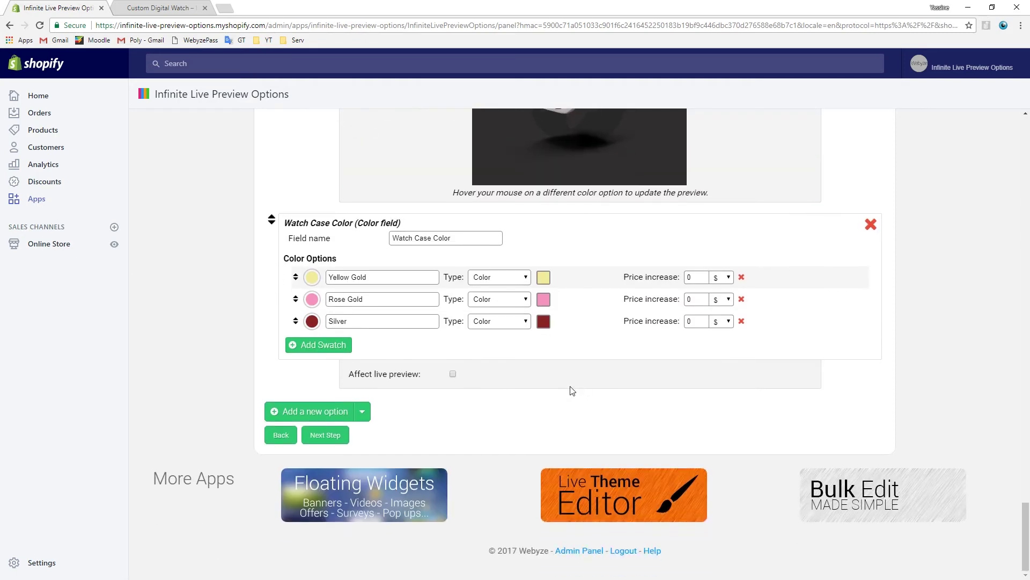
{"action": "left_click", "coordinate": [543, 320]}
{"action": "left_click_drag", "start_coordinate": [596, 428], "coordinate": [565, 429]}
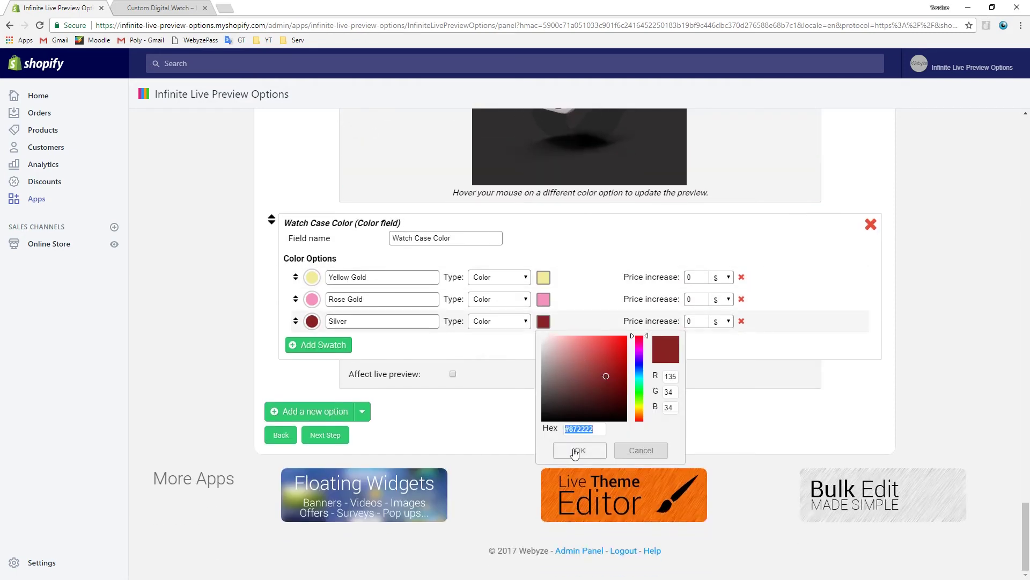
{"action": "type", "text": "#d9d9d9"}
{"action": "left_click", "coordinate": [578, 451]}
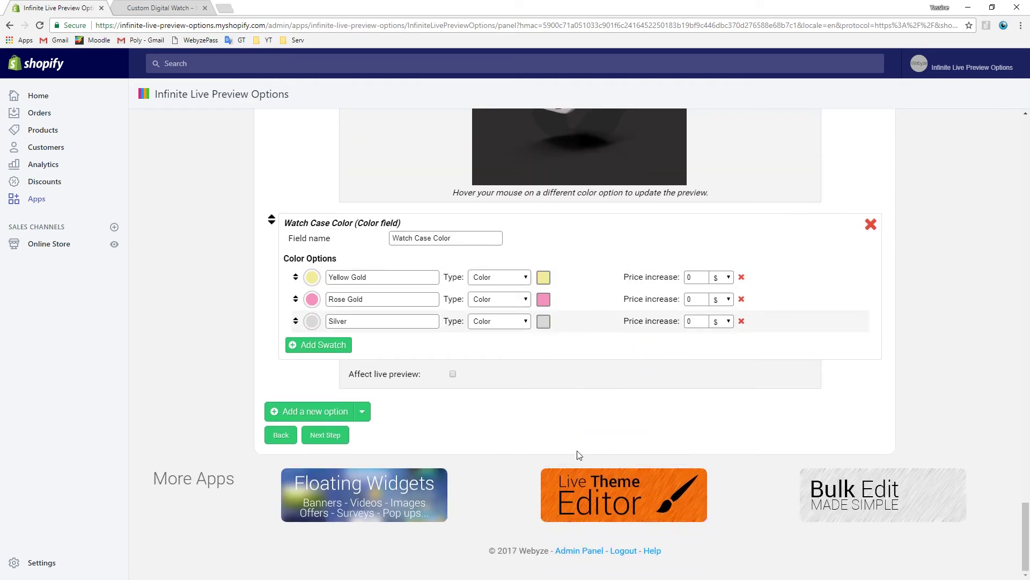
- Make Watch Case Color affect the live preview and upload watch_mask.png as its mask
{"action": "left_click", "coordinate": [452, 374]}
{"action": "scroll", "coordinate": [556, 388], "scroll_direction": "down", "scroll_amount": 3}
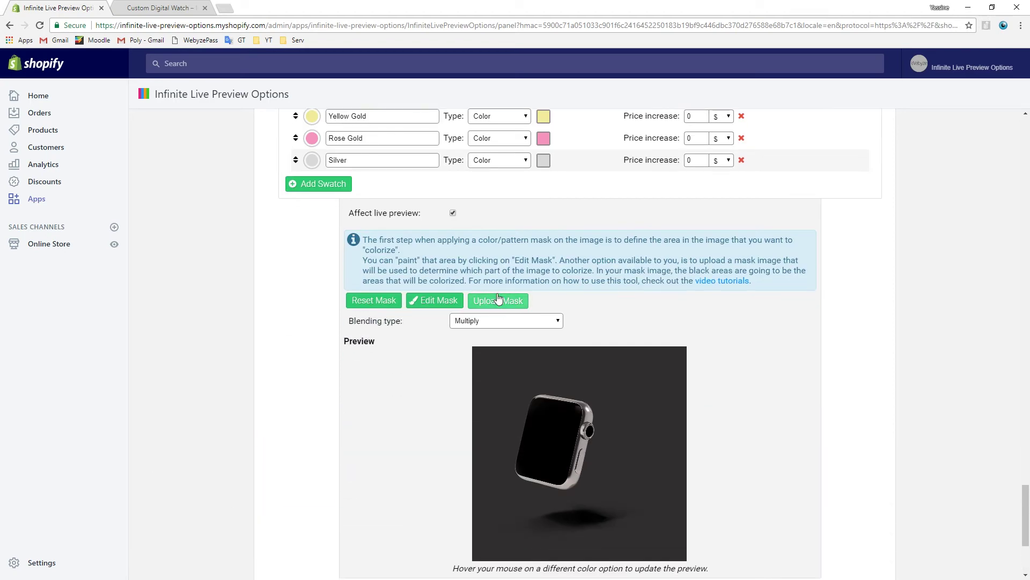
{"action": "left_click", "coordinate": [494, 300]}
{"action": "left_click", "coordinate": [161, 161]}
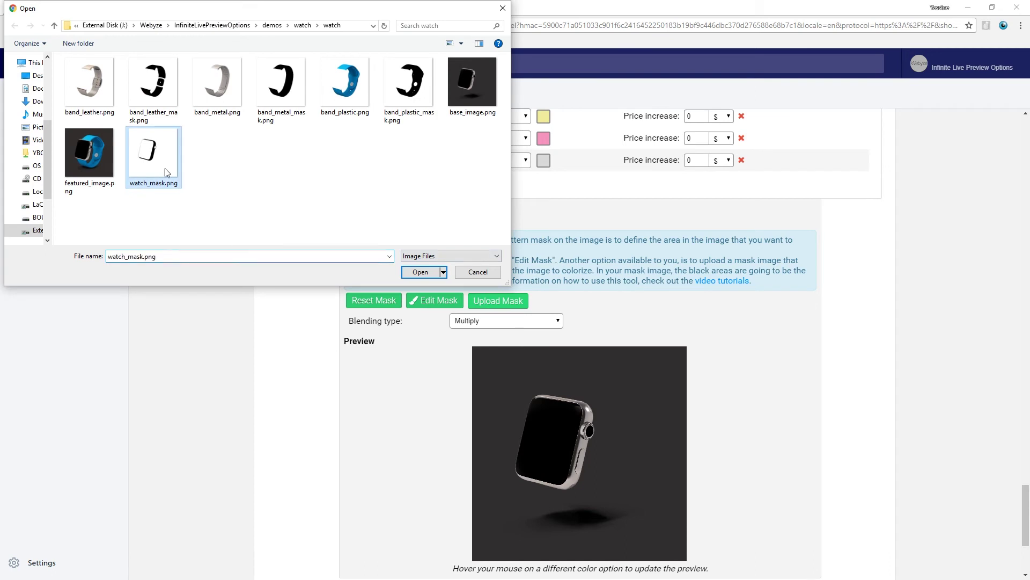
{"action": "left_click", "coordinate": [422, 273]}
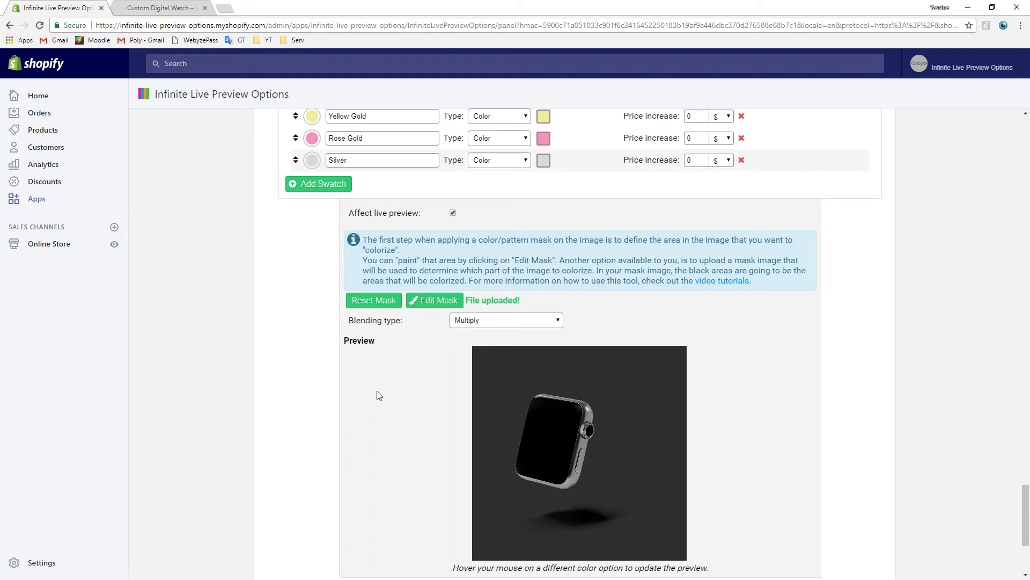
- Add a checkbox option below Watch Case Color and name it Airpower Charging Device
{"action": "scroll", "coordinate": [379, 395], "scroll_direction": "down", "scroll_amount": 3}
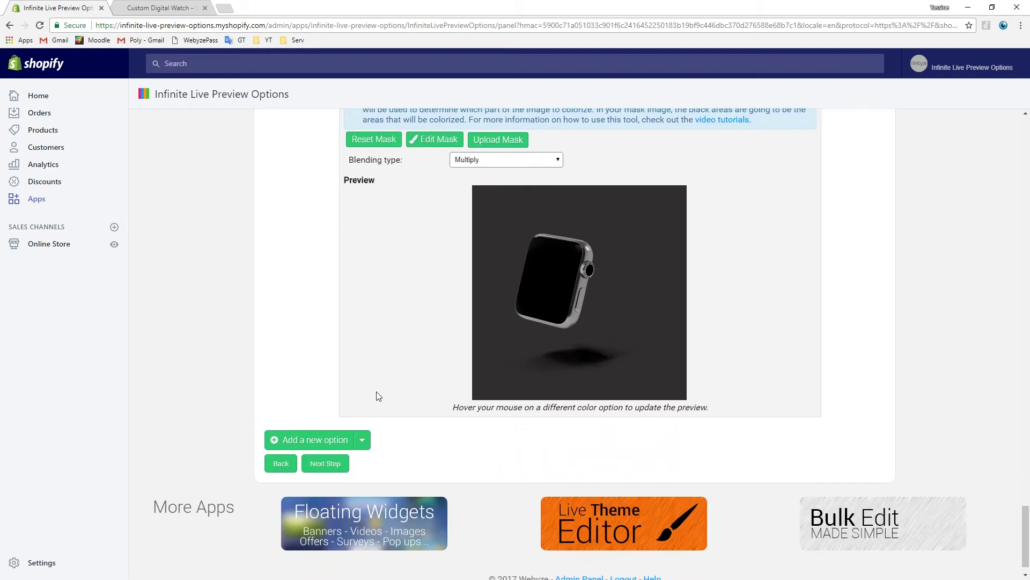
{"action": "scroll", "coordinate": [379, 396], "scroll_direction": "up", "scroll_amount": 4}
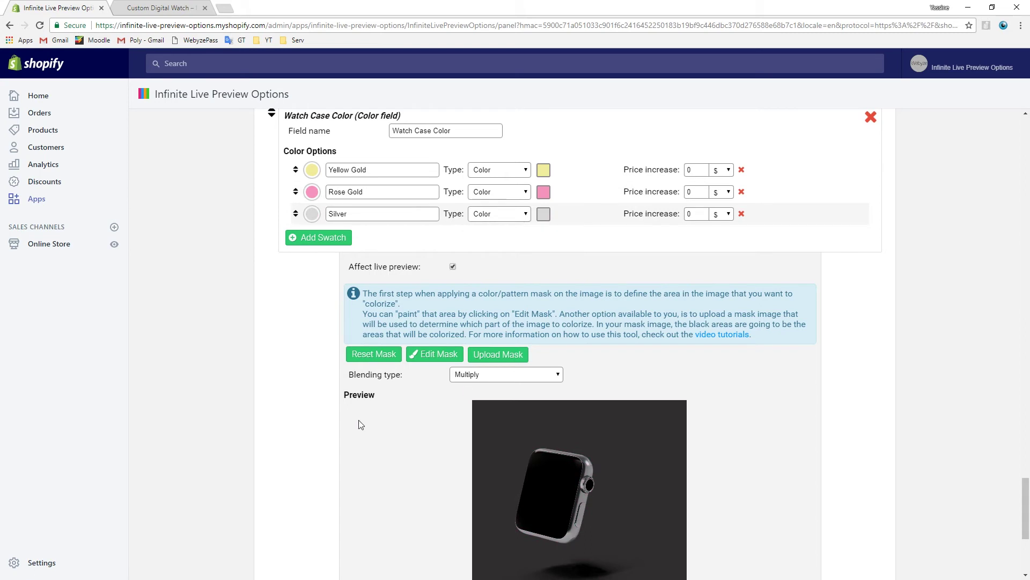
{"action": "scroll", "coordinate": [348, 425], "scroll_direction": "down", "scroll_amount": 2}
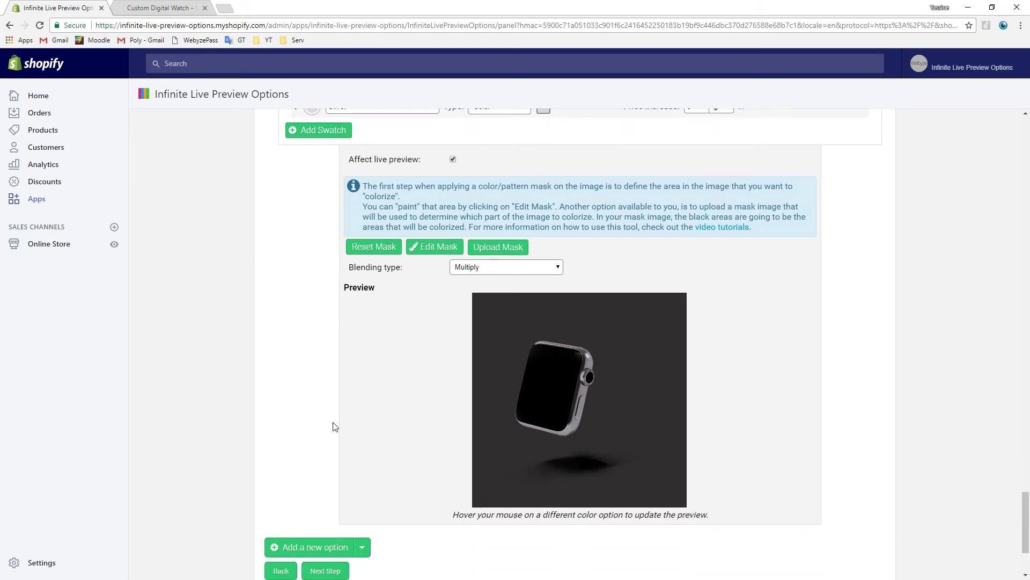
{"action": "scroll", "coordinate": [335, 427], "scroll_direction": "down", "scroll_amount": 1}
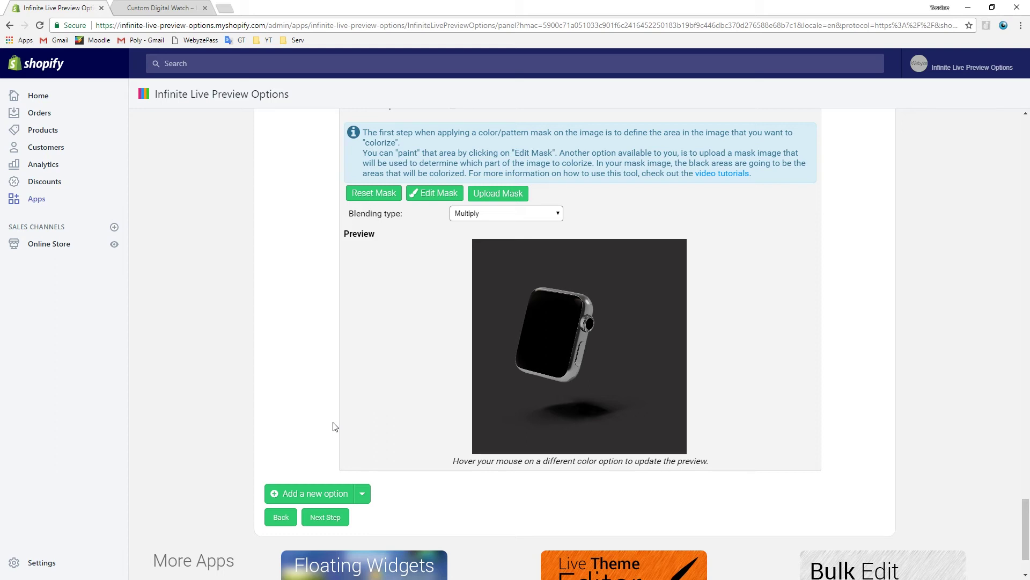
{"action": "scroll", "coordinate": [333, 427], "scroll_direction": "down", "scroll_amount": 2}
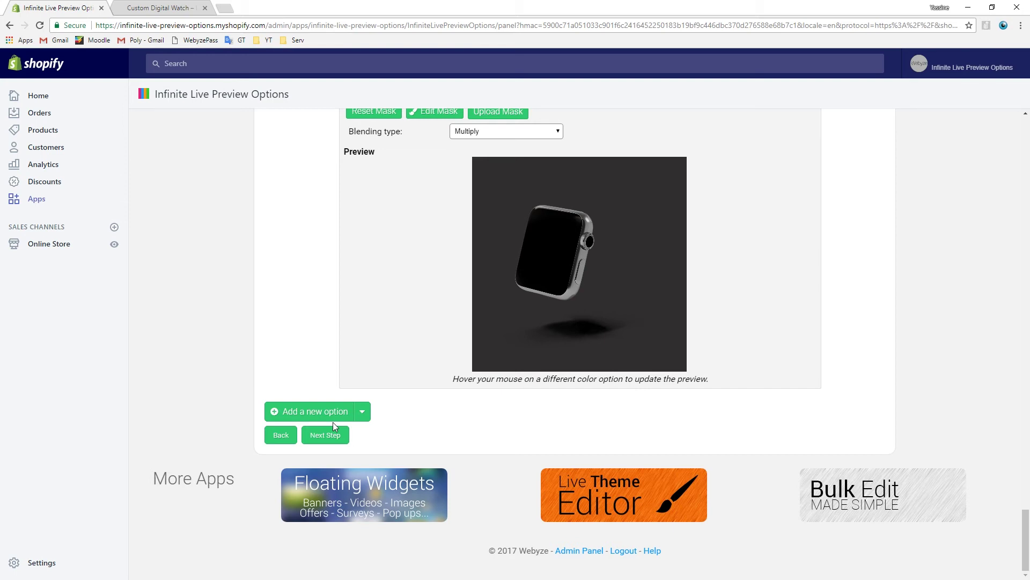
{"action": "left_click", "coordinate": [337, 413]}
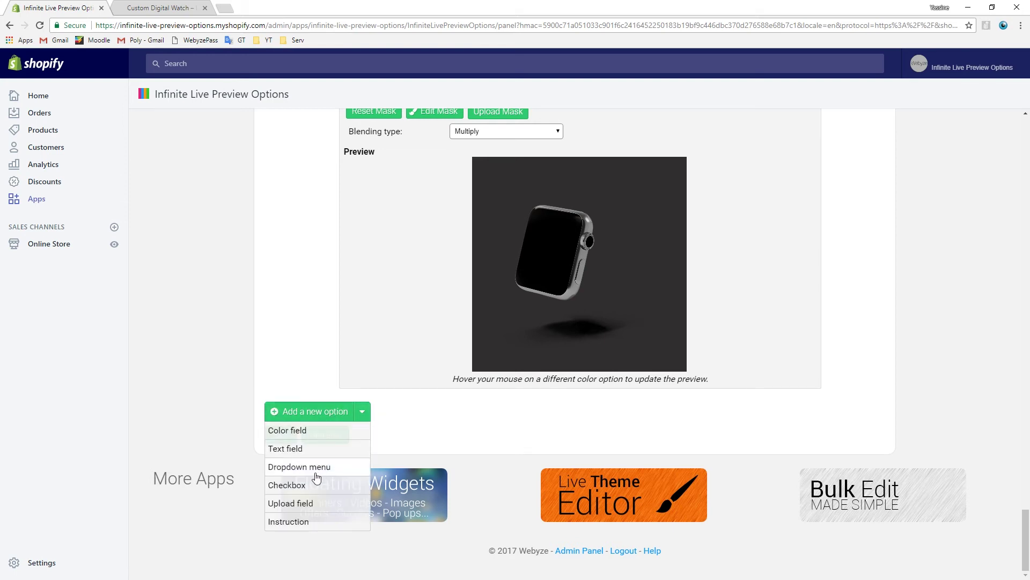
{"action": "left_click", "coordinate": [309, 490]}
{"action": "scroll", "coordinate": [350, 376], "scroll_direction": "down", "scroll_amount": 1}
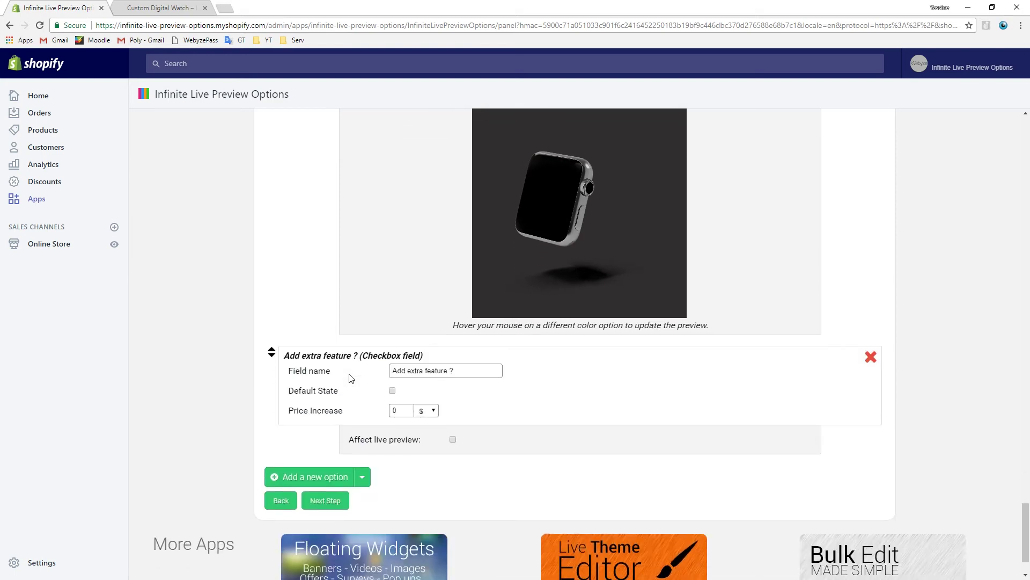
{"action": "left_click_drag", "start_coordinate": [487, 367], "coordinate": [374, 368]}
{"action": "key", "text": "BackSpace"}
{"action": "type", "text": "Airpower Charging device ?"}
{"action": "key", "text": "Delete"}
{"action": "type", "text": "D"}
{"action": "key", "text": "End"}
{"action": "key", "text": "BackSpace"}
{"action": "left_click", "coordinate": [546, 378]}
- Set the price increase of the Airpower Charging Device checkbox to $50
{"action": "scroll", "coordinate": [544, 379], "scroll_direction": "down", "scroll_amount": 1}
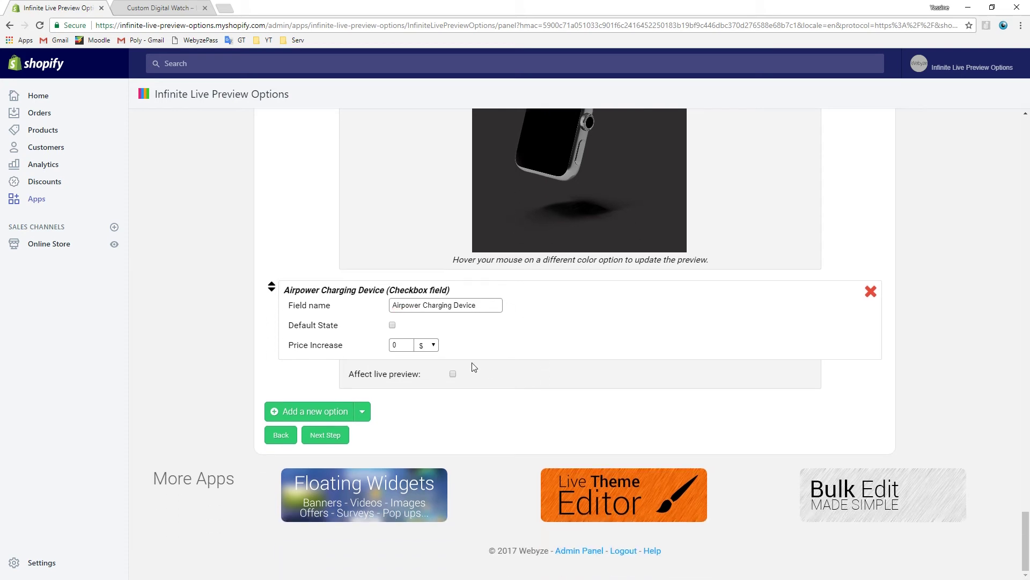
{"action": "double_click", "coordinate": [397, 346]}
{"action": "type", "text": "50"}
{"action": "left_click", "coordinate": [492, 358]}
- Make the Airpower Charging Device checkbox affect the live preview and upload airpower.png as its overlay image
{"action": "left_click", "coordinate": [452, 374]}
{"action": "scroll", "coordinate": [605, 348], "scroll_direction": "down", "scroll_amount": 2}
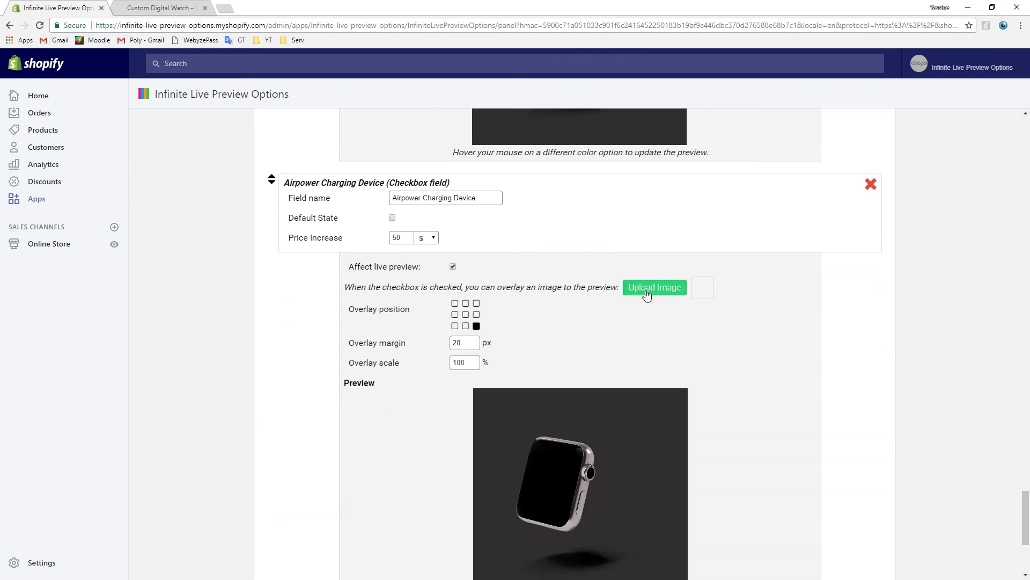
{"action": "left_click", "coordinate": [647, 290]}
{"action": "left_click", "coordinate": [86, 93]}
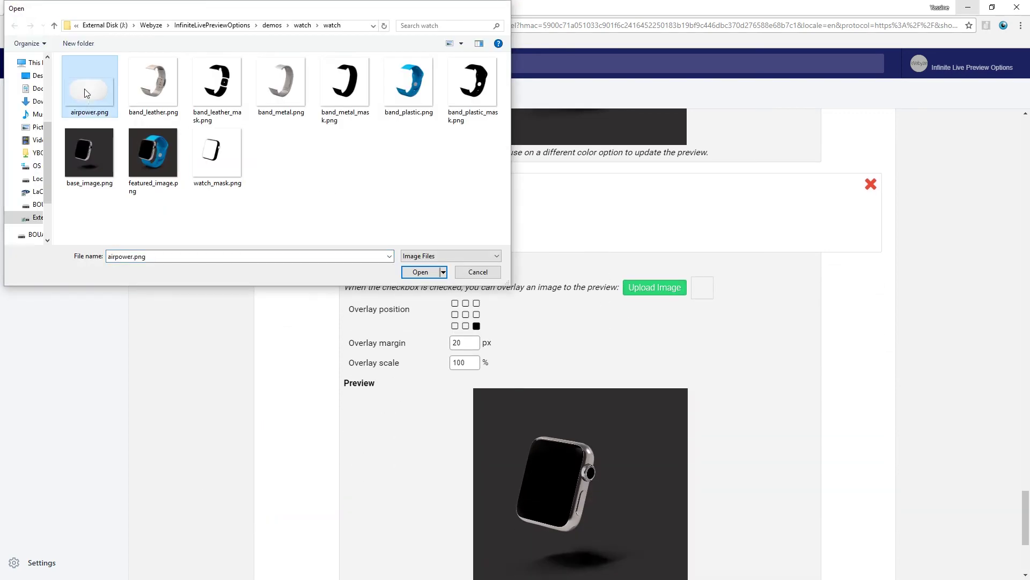
{"action": "double_click", "coordinate": [87, 93]}
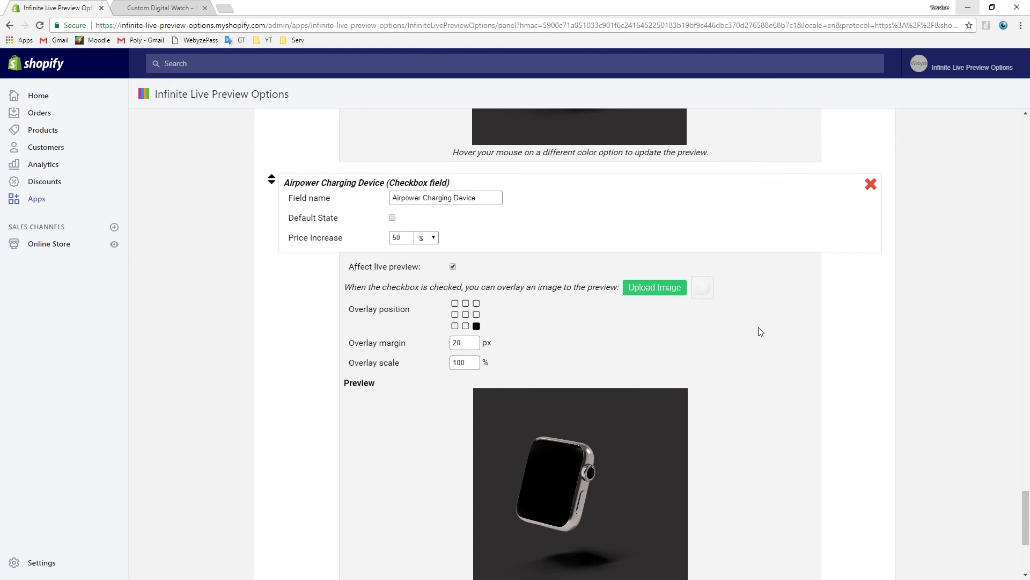
- Try the centre overlay position for the charging device image, and set it back to the bottom-right corner
{"action": "scroll", "coordinate": [758, 327], "scroll_direction": "down", "scroll_amount": 2}
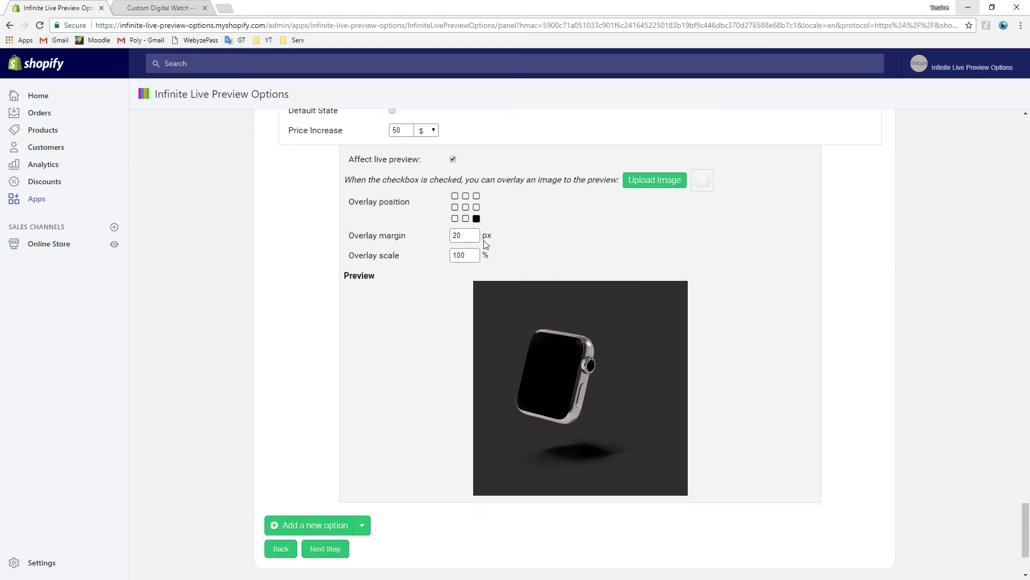
{"action": "left_click", "coordinate": [465, 207]}
{"action": "left_click", "coordinate": [476, 218]}
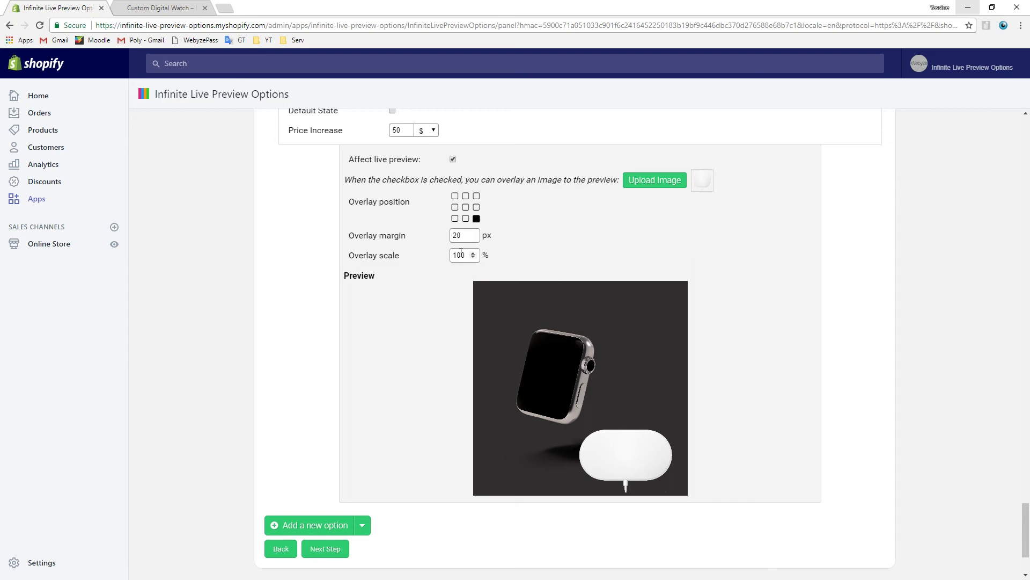
- Try overlay scales of 50% and 75% for the charging device image
{"action": "left_click_drag", "start_coordinate": [464, 254], "coordinate": [444, 257]}
{"action": "type", "text": "50"}
{"action": "left_click_drag", "start_coordinate": [464, 258], "coordinate": [409, 251]}
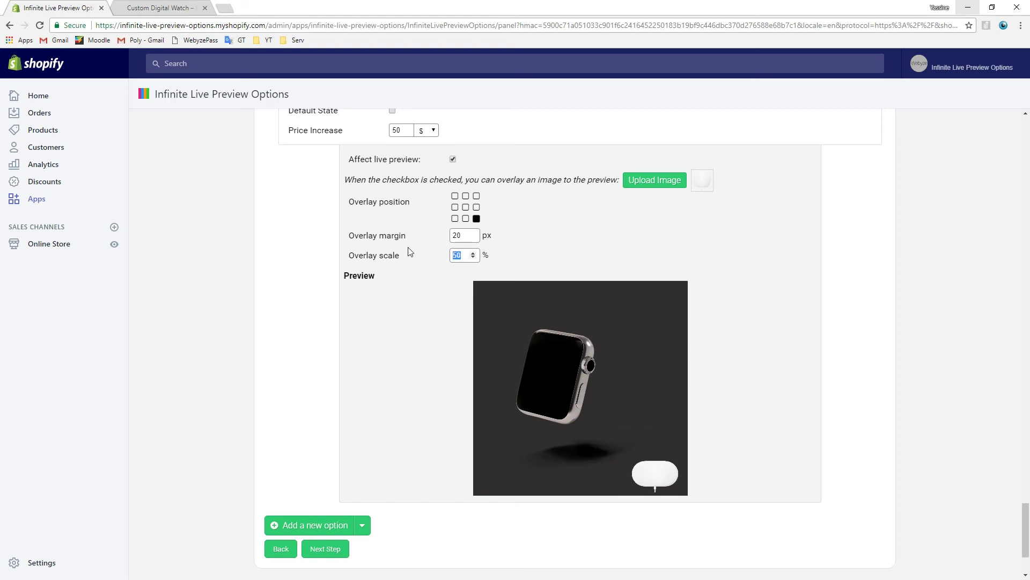
{"action": "type", "text": "75"}
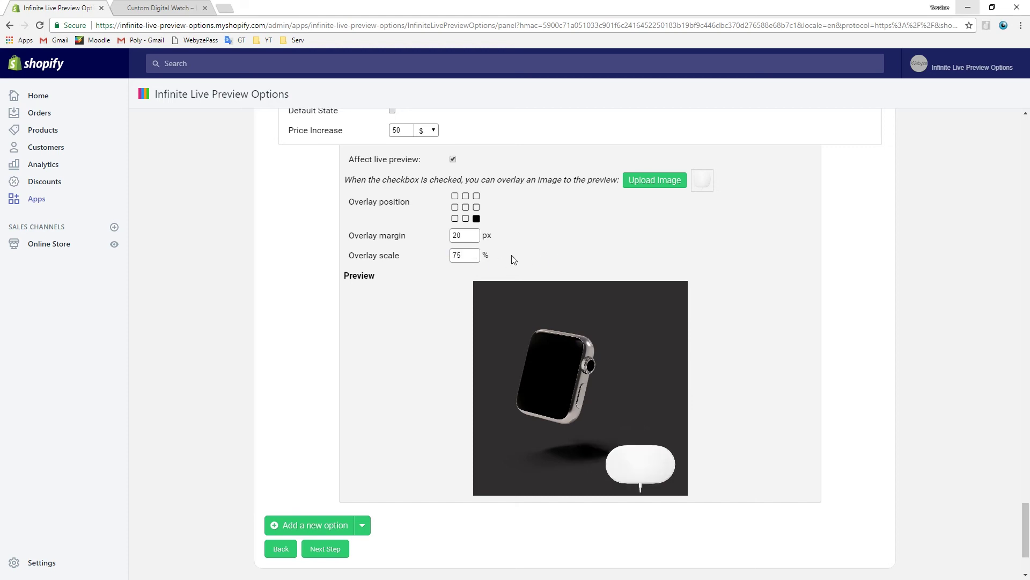
- Set the overlay scale of the charging device image to 70%, keeping the 20 px overlay margin
{"action": "left_click_drag", "start_coordinate": [467, 256], "coordinate": [427, 257]}
{"action": "type", "text": "70"}
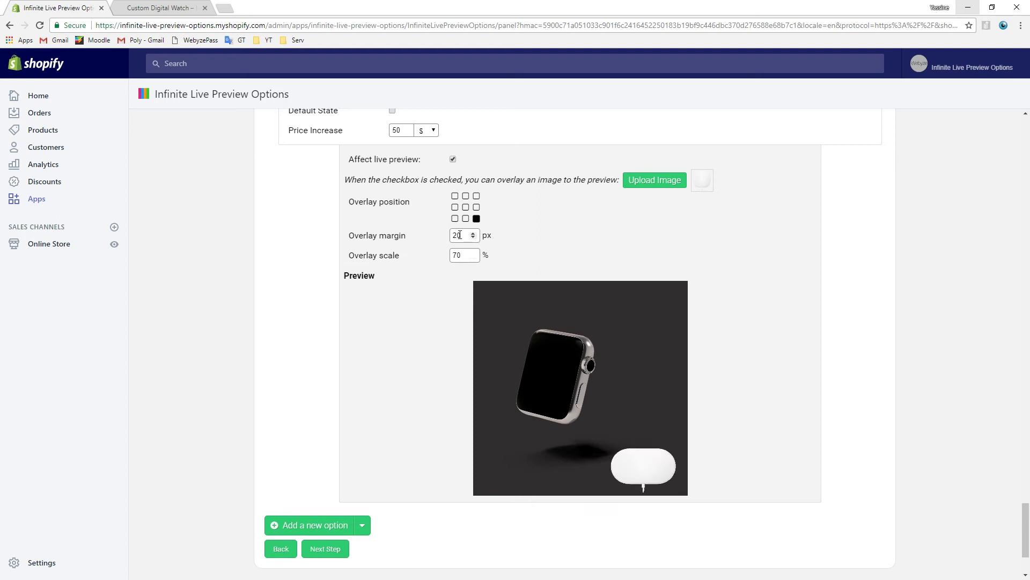
{"action": "left_click_drag", "start_coordinate": [460, 235], "coordinate": [435, 238]}
{"action": "left_click", "coordinate": [543, 255]}
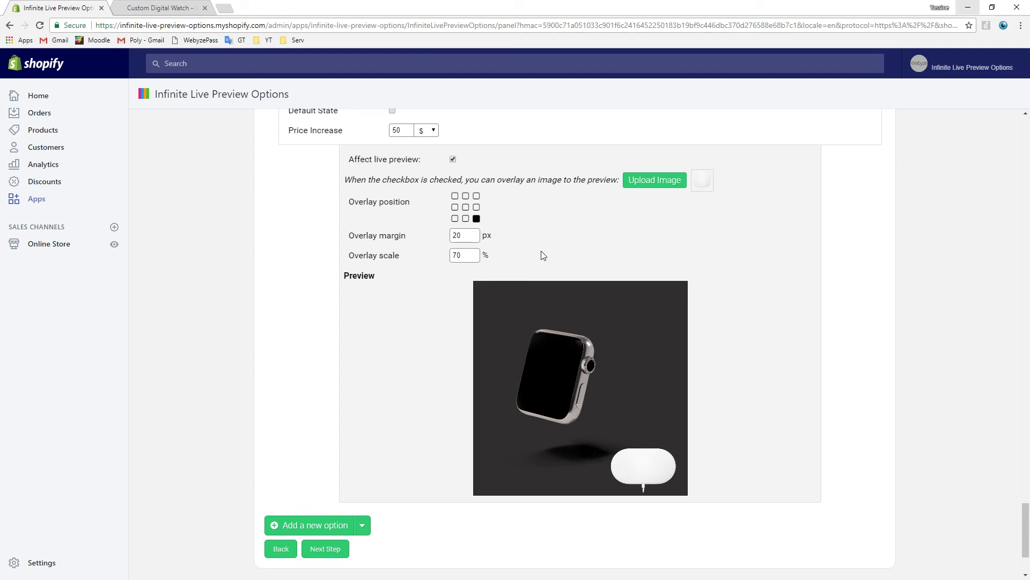
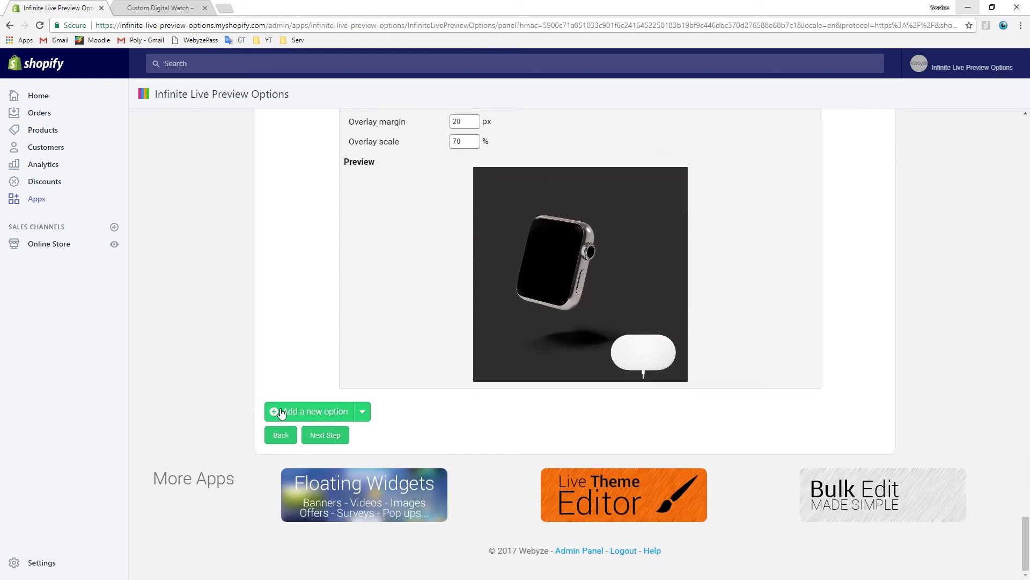
- Add a dropdown field below the charging device checkbox with three options named 1 Year, 2 Years and 3 Years
{"action": "left_click", "coordinate": [281, 413]}
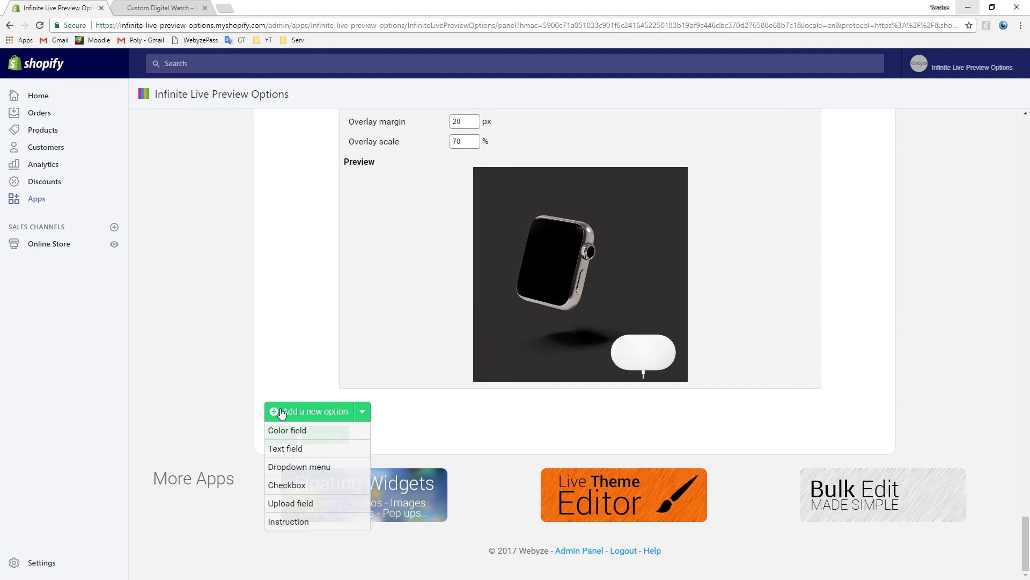
{"action": "left_click", "coordinate": [313, 467]}
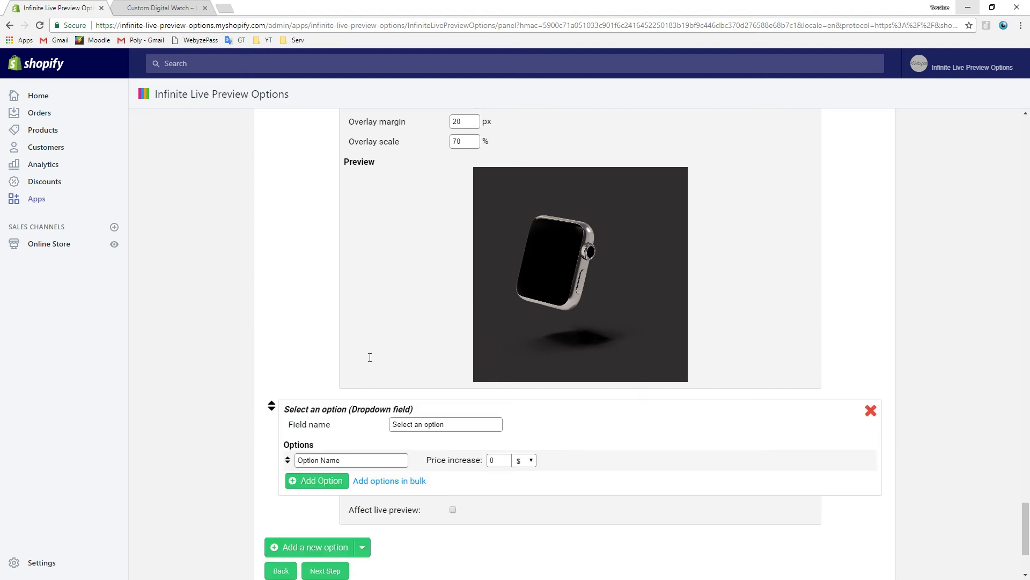
{"action": "scroll", "coordinate": [363, 359], "scroll_direction": "down", "scroll_amount": 2}
{"action": "left_click", "coordinate": [330, 374]}
{"action": "left_click", "coordinate": [330, 394]}
{"action": "left_click_drag", "start_coordinate": [410, 352], "coordinate": [234, 344]}
{"action": "type", "text": "1 Year"}
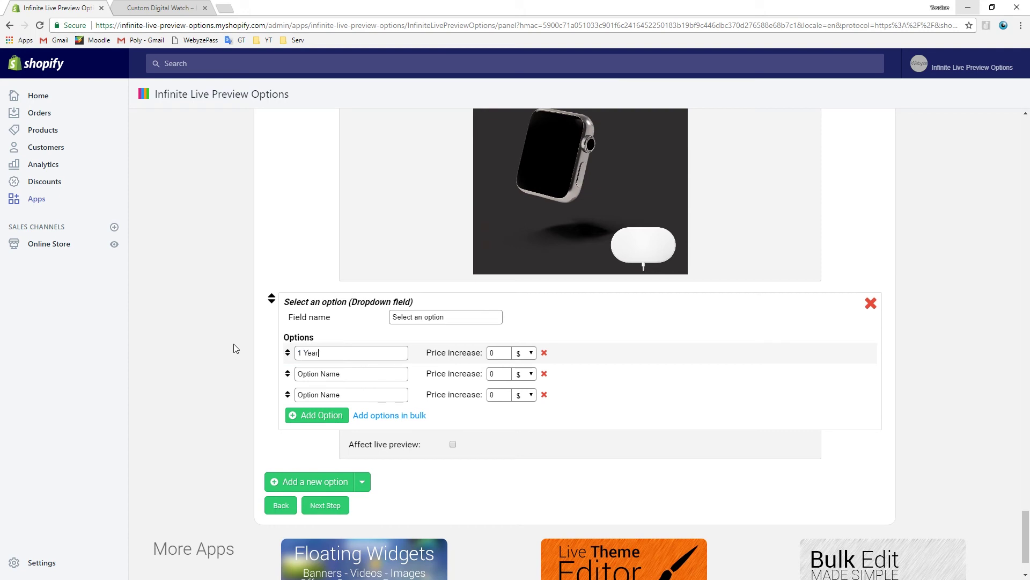
{"action": "key", "text": "Tab"}
{"action": "type", "text": "2 "}
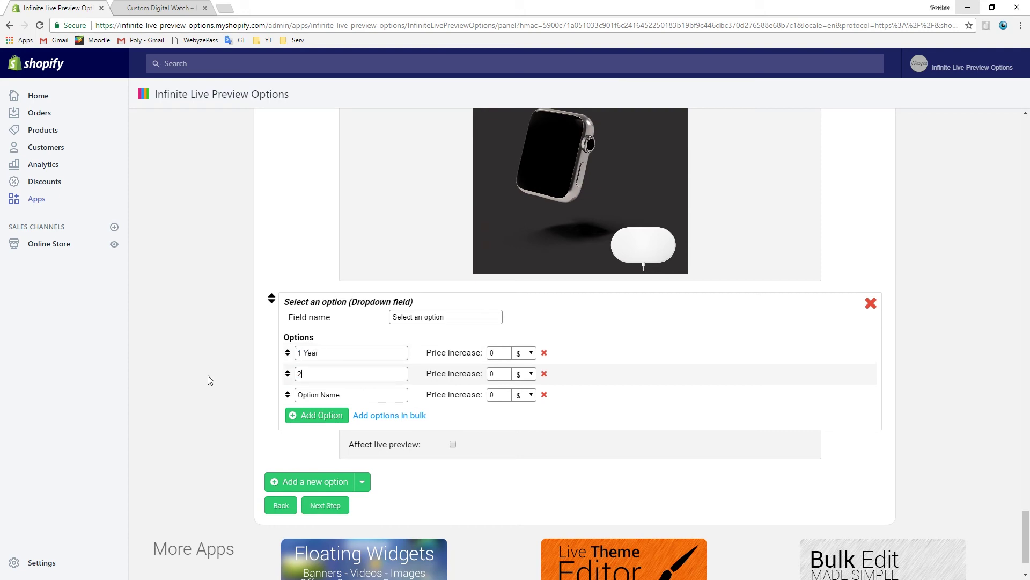
{"action": "type", "text": "Years"}
{"action": "key", "text": "Tab"}
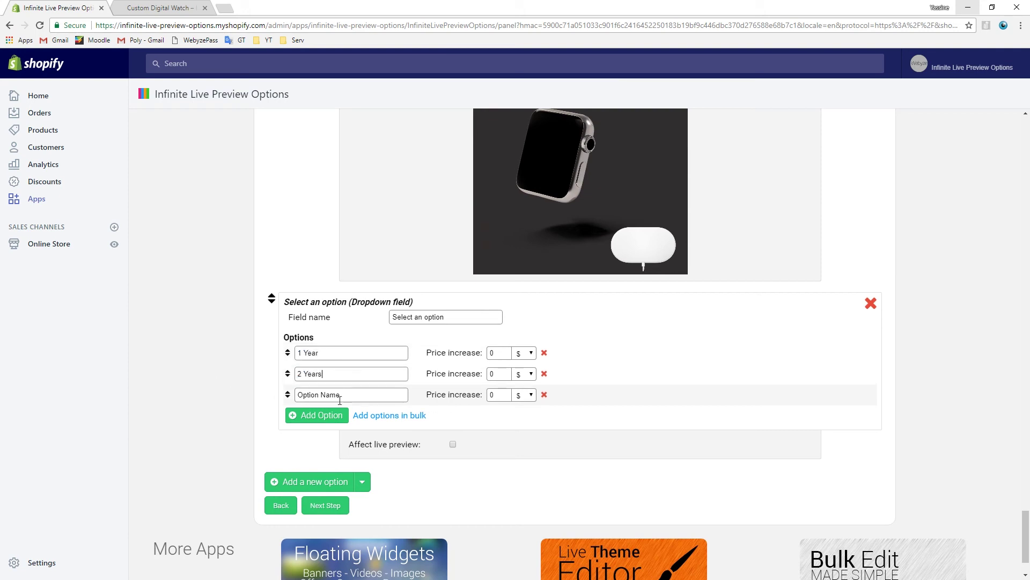
{"action": "type", "text": "3 Years"}
- Set percentage price increases of 10% for 1 Year, 20% for 2 Years and 30% for 3 Years
{"action": "left_click", "coordinate": [524, 352]}
{"action": "left_click", "coordinate": [519, 377]}
{"action": "left_click", "coordinate": [490, 354]}
{"action": "type", "text": "1"}
{"action": "left_click", "coordinate": [529, 375]}
{"action": "left_click", "coordinate": [519, 396]}
{"action": "double_click", "coordinate": [492, 374]}
{"action": "type", "text": "20"}
{"action": "left_click", "coordinate": [529, 395]}
{"action": "left_click", "coordinate": [519, 415]}
{"action": "double_click", "coordinate": [492, 395]}
{"action": "type", "text": "30"}
- Proceed to the conditional logic stage and add a condition that shows Leather Color when the band dropdown is Leather
{"action": "scroll", "coordinate": [644, 396], "scroll_direction": "down", "scroll_amount": 2}
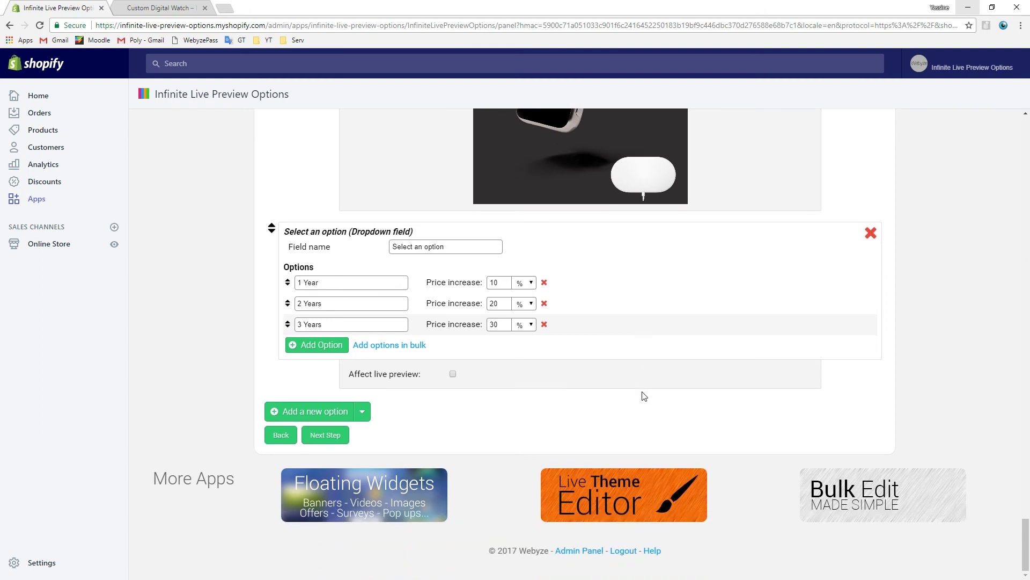
{"action": "left_click", "coordinate": [325, 435]}
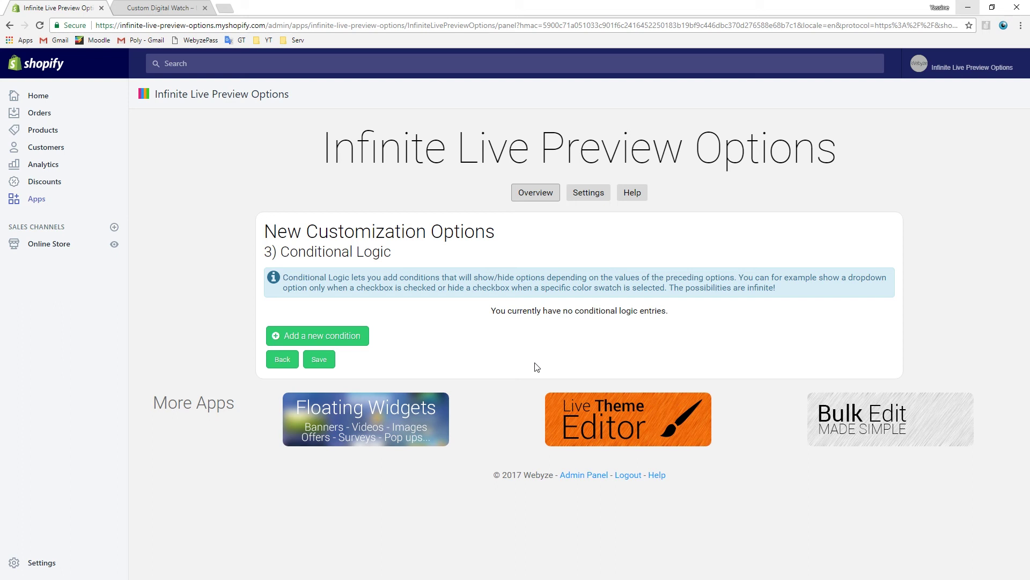
{"action": "left_click", "coordinate": [338, 335]}
{"action": "left_click", "coordinate": [346, 324]}
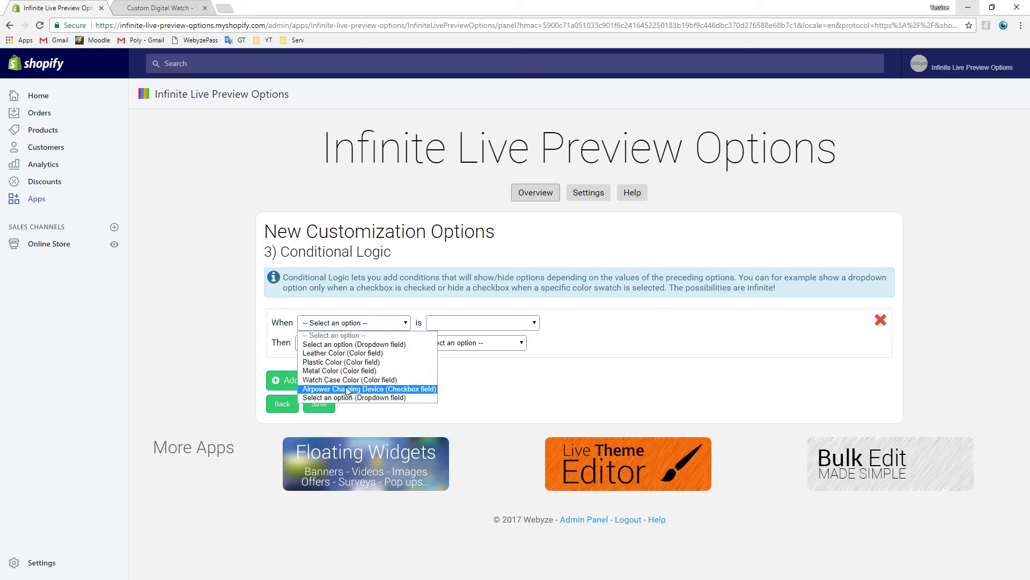
{"action": "left_click", "coordinate": [361, 345]}
{"action": "left_click", "coordinate": [450, 324]}
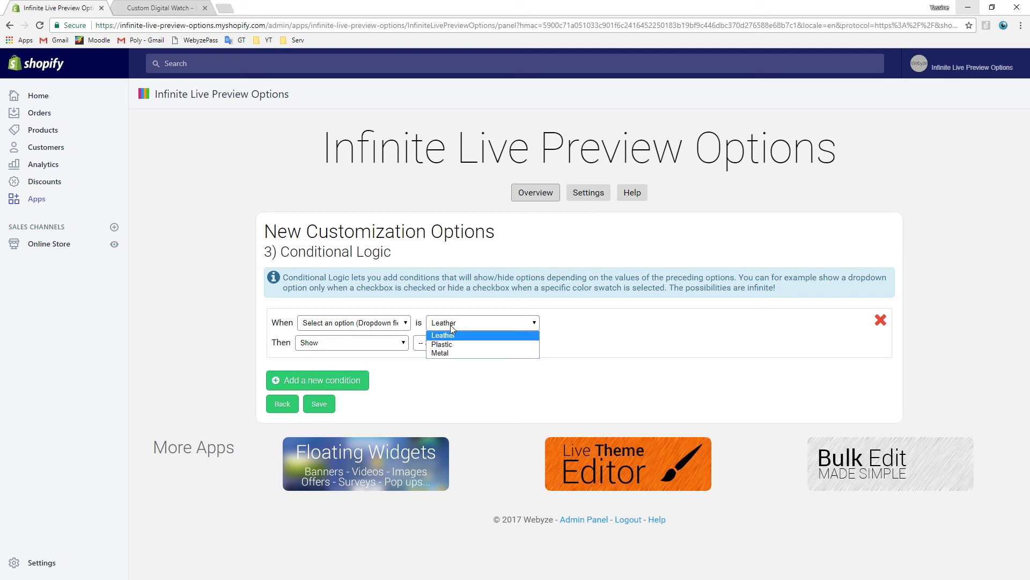
{"action": "left_click", "coordinate": [450, 321]}
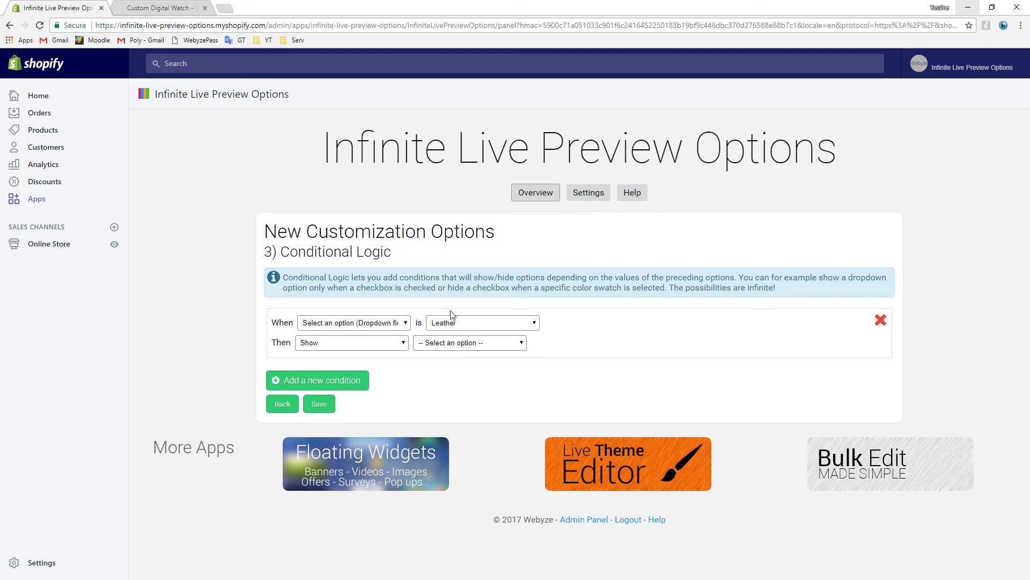
{"action": "left_click", "coordinate": [443, 344]}
{"action": "left_click", "coordinate": [454, 372]}
- Add a second condition that shows Plastic Color when the band dropdown is Plastic
{"action": "left_click", "coordinate": [337, 381]}
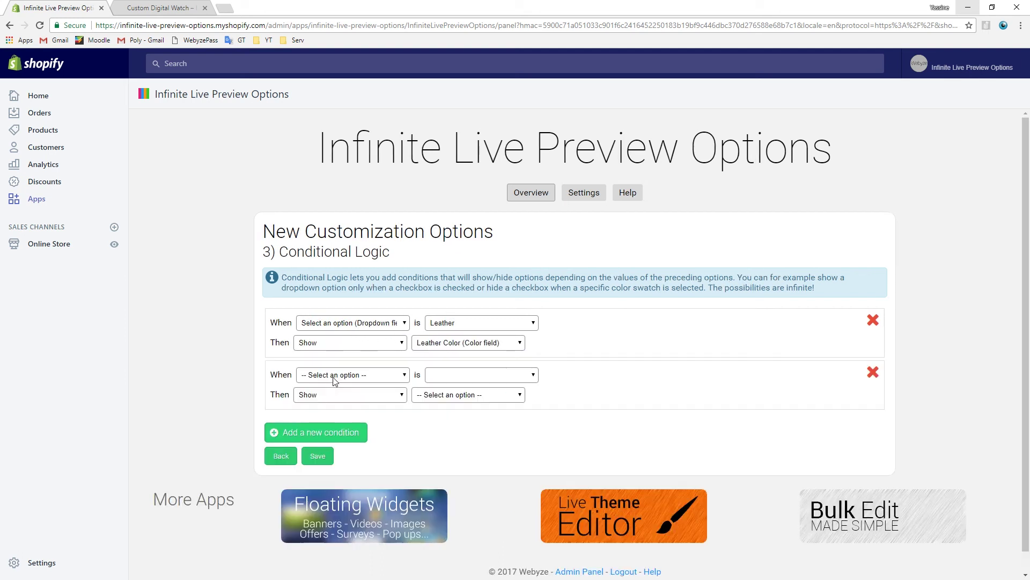
{"action": "left_click", "coordinate": [342, 376]}
{"action": "left_click", "coordinate": [353, 396]}
{"action": "left_click", "coordinate": [462, 374]}
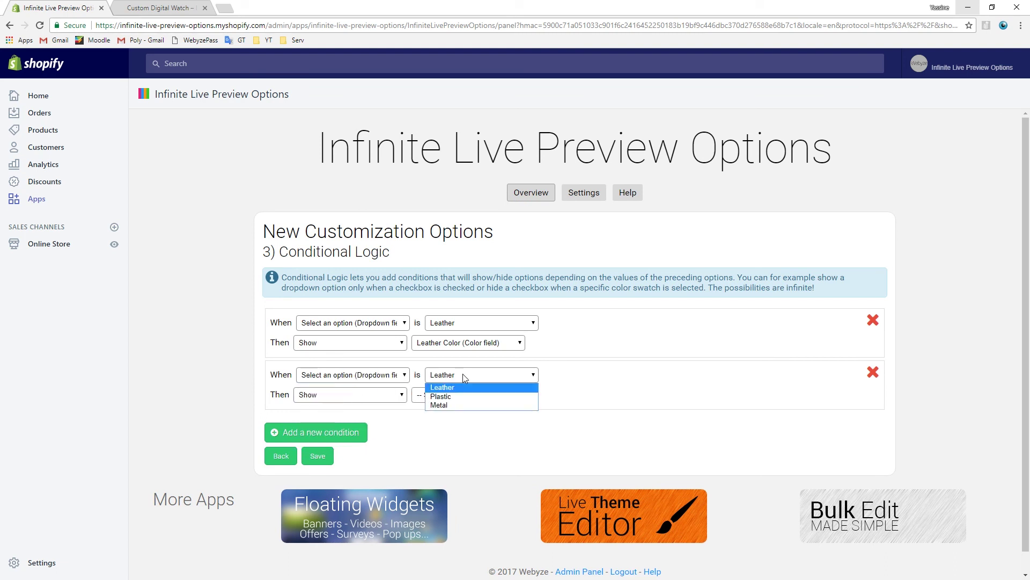
{"action": "left_click", "coordinate": [459, 395]}
{"action": "left_click", "coordinate": [459, 395]}
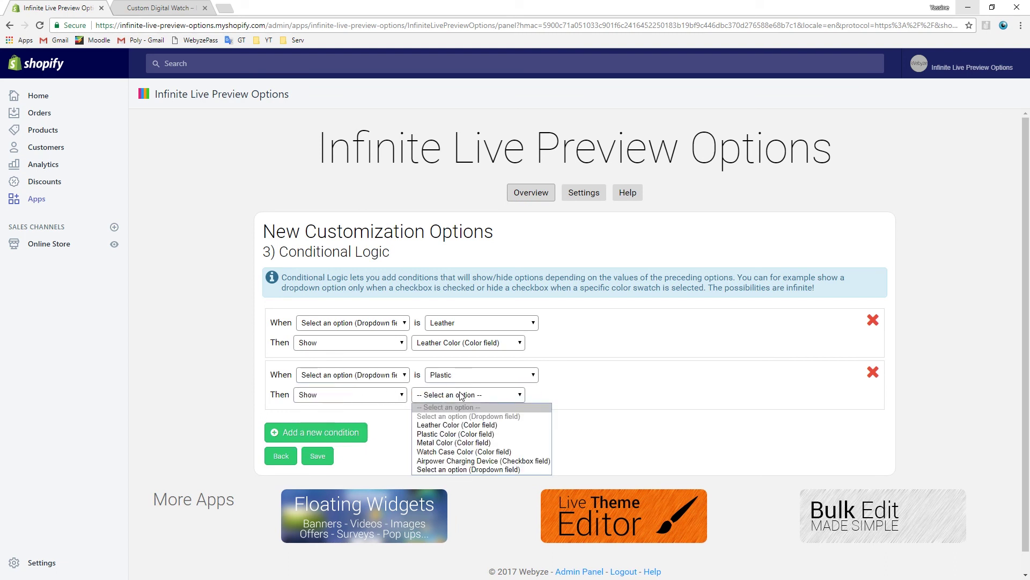
{"action": "left_click", "coordinate": [460, 434]}
- Add a third condition that shows Metal Color when the band dropdown is Metal, and save the customization options
{"action": "left_click", "coordinate": [271, 432]}
{"action": "left_click", "coordinate": [355, 427]}
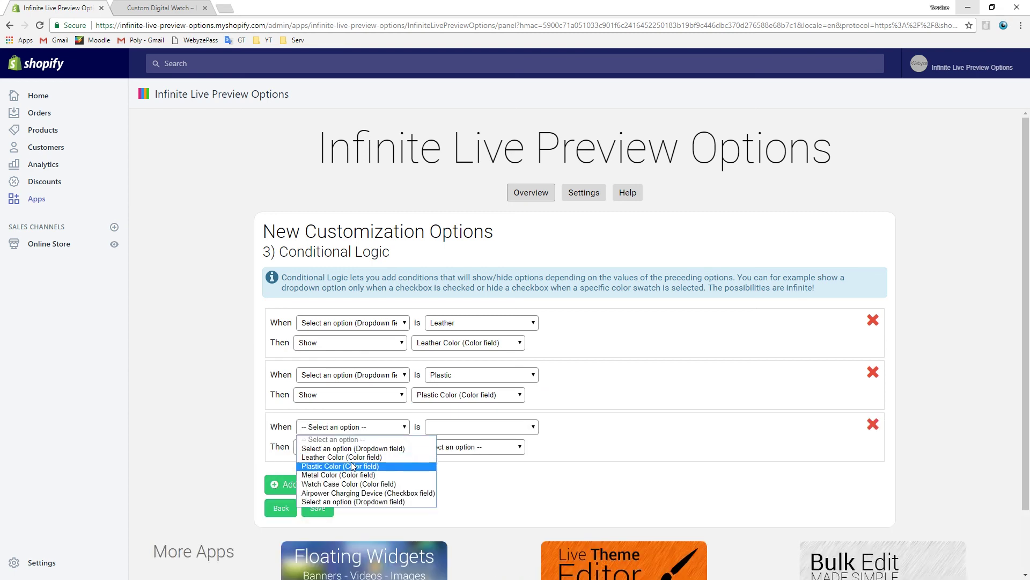
{"action": "left_click", "coordinate": [356, 448]}
{"action": "left_click", "coordinate": [446, 428]}
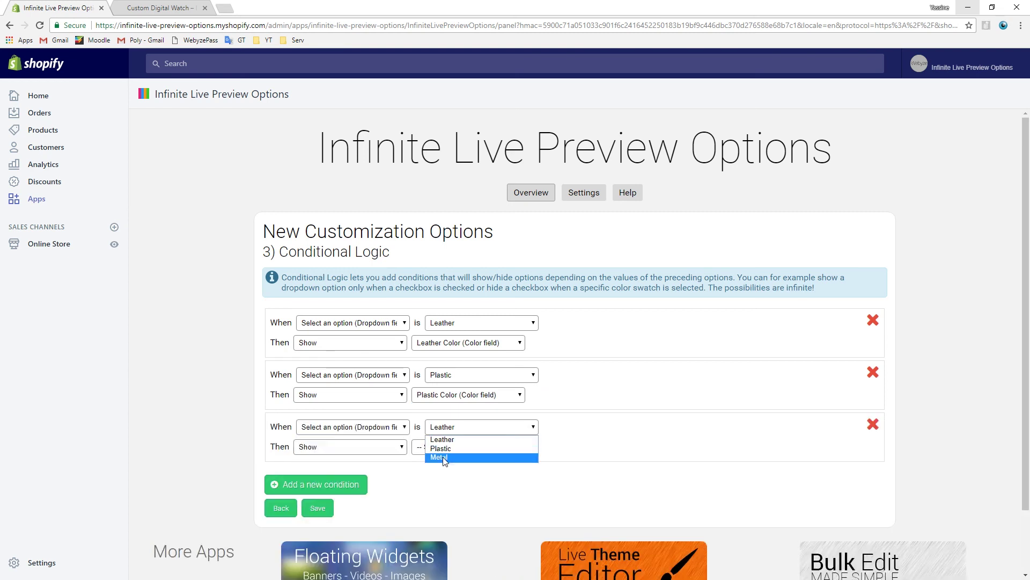
{"action": "left_click", "coordinate": [448, 457]}
{"action": "left_click", "coordinate": [447, 446]}
{"action": "left_click", "coordinate": [448, 495]}
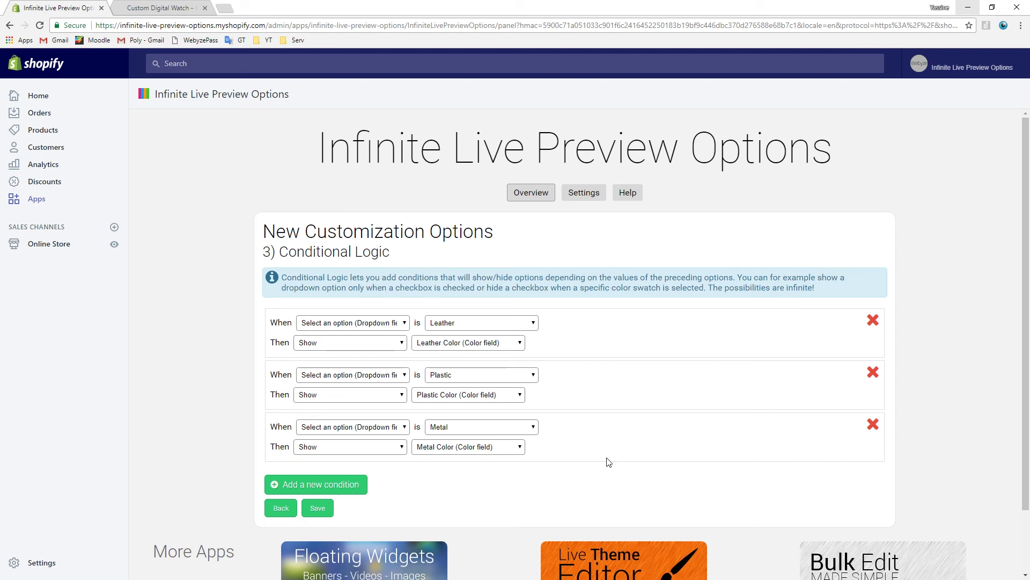
{"action": "left_click", "coordinate": [318, 508]}
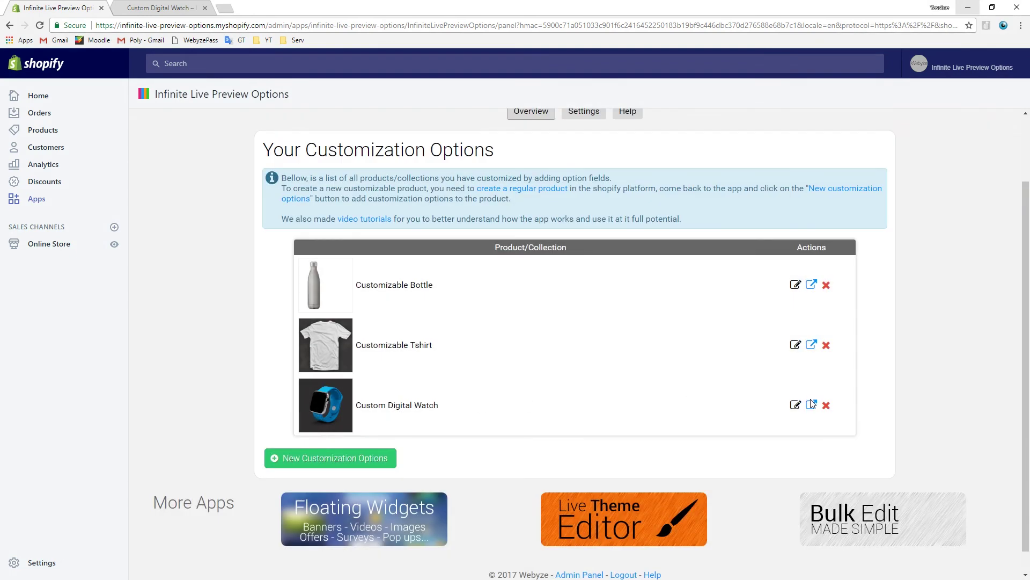
- Open the Custom Digital Watch storefront page and preview the White Leather and Brown Leather band colors
{"action": "left_click", "coordinate": [811, 405]}
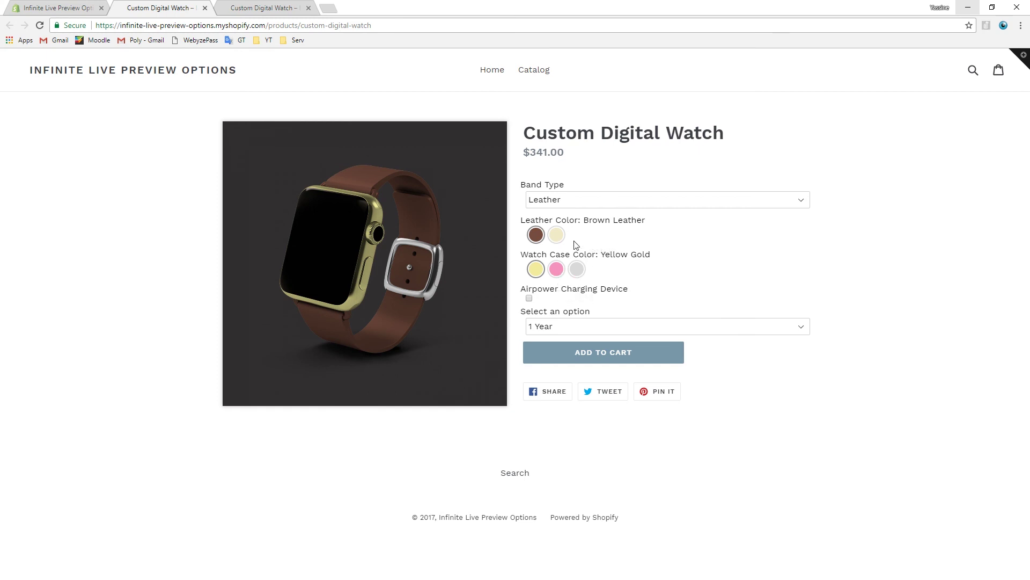
{"action": "left_click", "coordinate": [557, 235]}
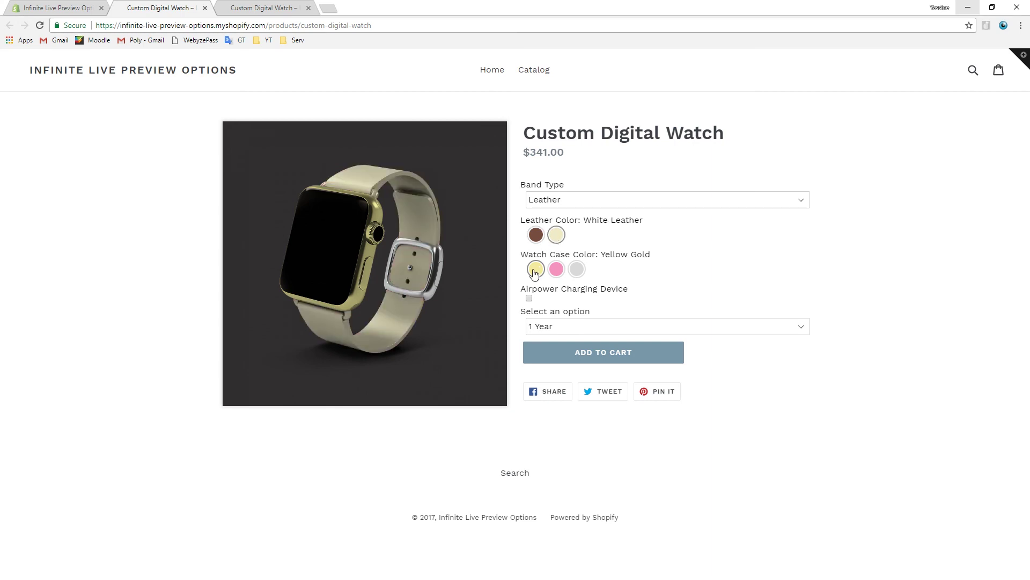
{"action": "left_click", "coordinate": [536, 236]}
- Switch the band type to Plastic and preview the green, blue, orange, purple, yellow and grey band colors
{"action": "left_click", "coordinate": [555, 198]}
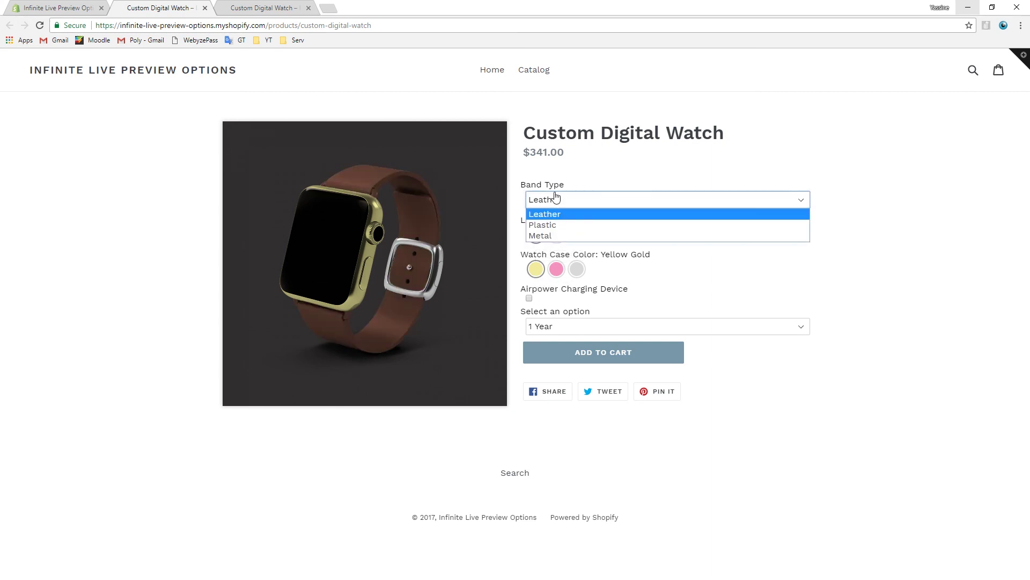
{"action": "left_click", "coordinate": [558, 224]}
{"action": "left_click", "coordinate": [558, 235]}
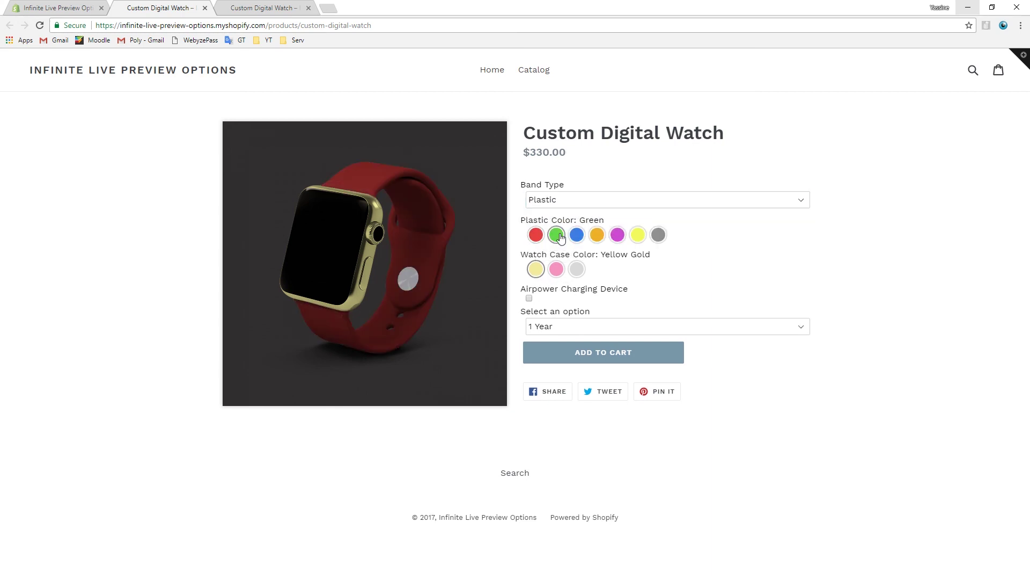
{"action": "left_click", "coordinate": [577, 235]}
{"action": "left_click", "coordinate": [598, 235]}
{"action": "left_click", "coordinate": [617, 235]}
{"action": "left_click", "coordinate": [638, 235]}
{"action": "left_click", "coordinate": [658, 235]}
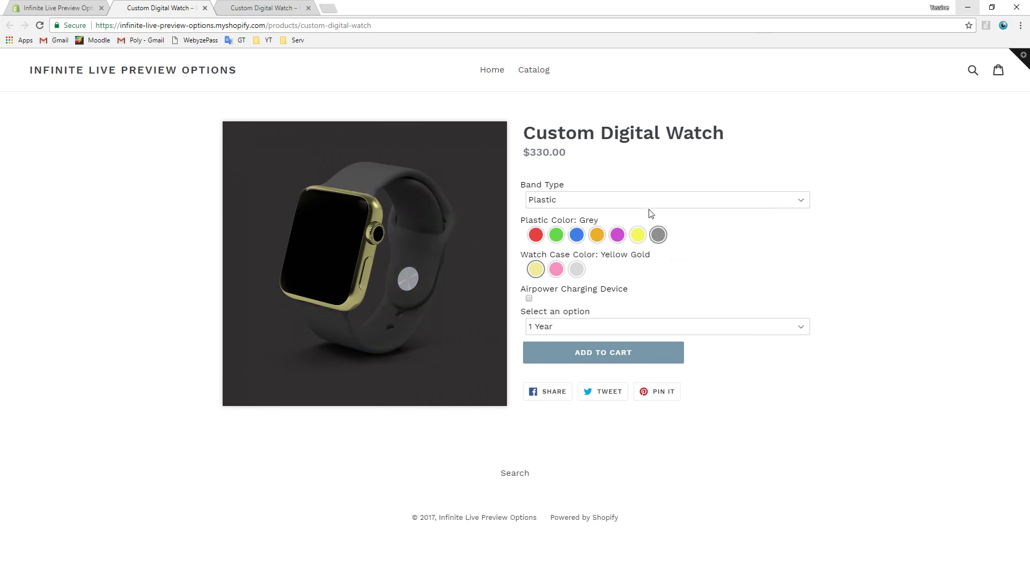
- Switch the band type to Metal and preview the pink, silver and Yellow Gold band colors
{"action": "left_click", "coordinate": [644, 203]}
{"action": "left_click", "coordinate": [617, 234]}
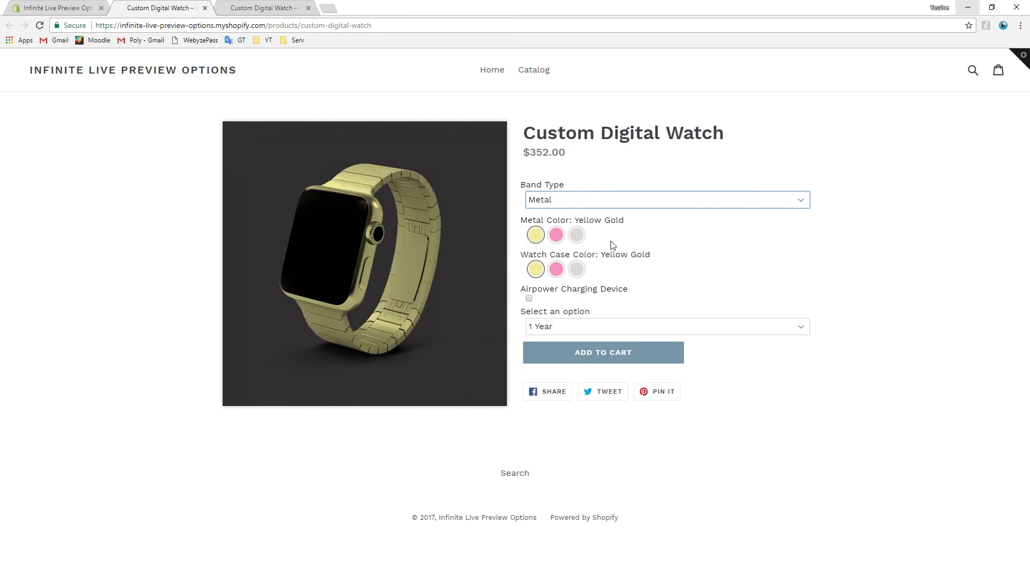
{"action": "left_click", "coordinate": [557, 234]}
{"action": "left_click", "coordinate": [579, 236]}
{"action": "left_click", "coordinate": [537, 236]}
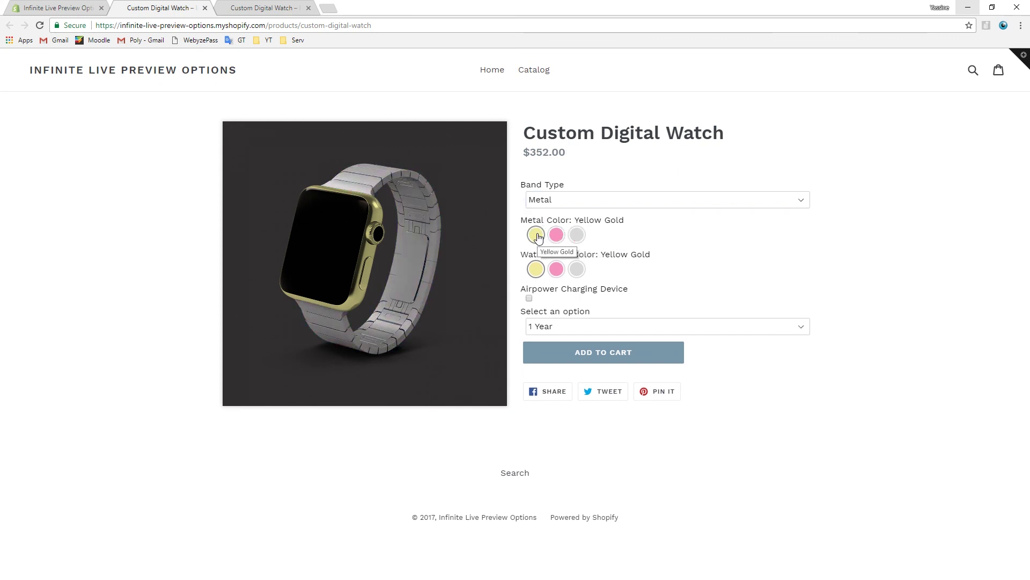
- Preview the pink watch case, choose the Silver case color, and set the band type to Leather
{"action": "left_click", "coordinate": [556, 268]}
{"action": "left_click", "coordinate": [577, 268]}
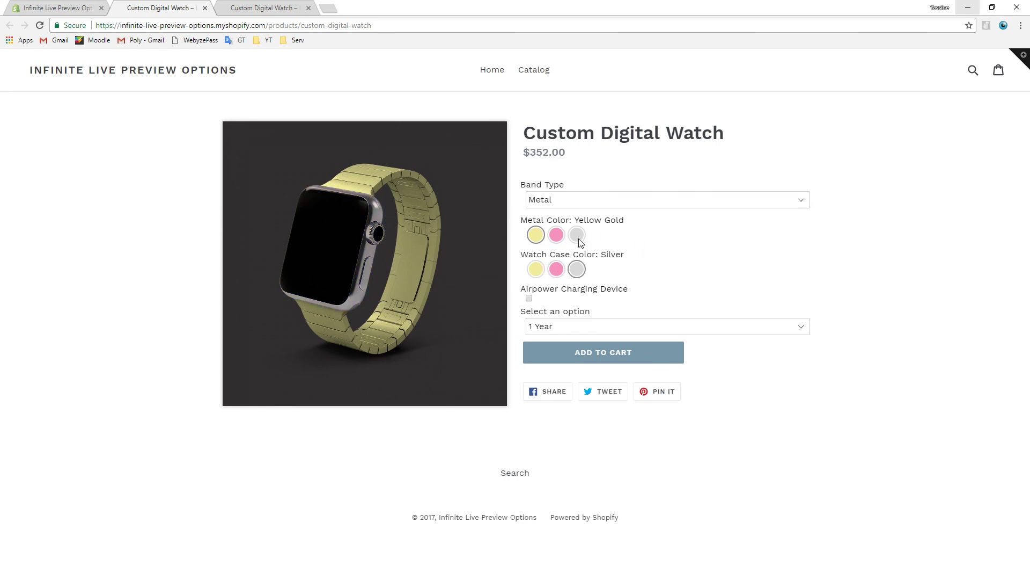
{"action": "left_click", "coordinate": [570, 201]}
{"action": "left_click", "coordinate": [571, 217]}
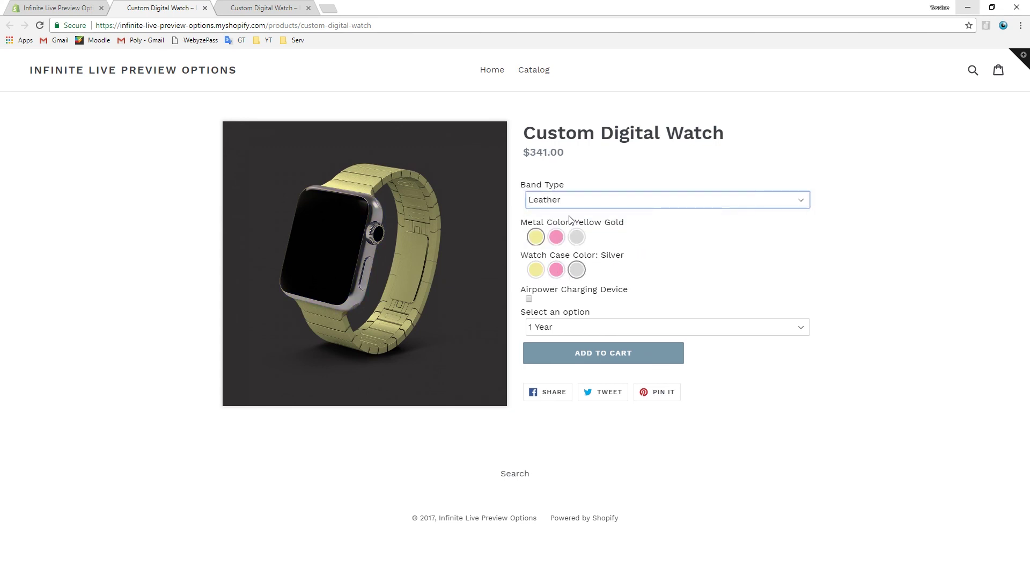
- Test switching the Airpower Charging Device on and off, and try the year dropdown's options
{"action": "left_click", "coordinate": [529, 299]}
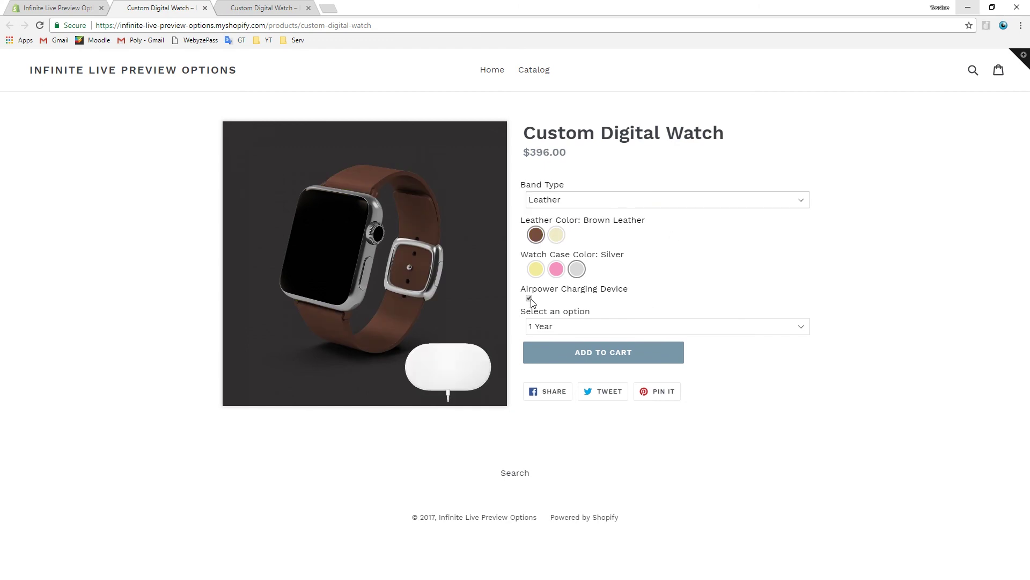
{"action": "left_click", "coordinate": [530, 298]}
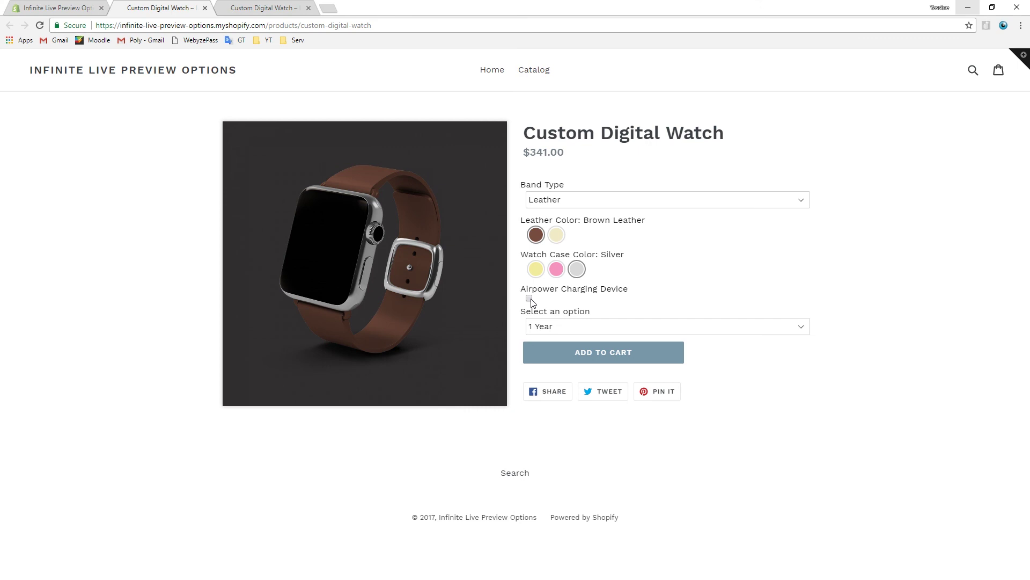
{"action": "left_click", "coordinate": [555, 327]}
{"action": "left_click", "coordinate": [564, 350]}
{"action": "left_click", "coordinate": [561, 331]}
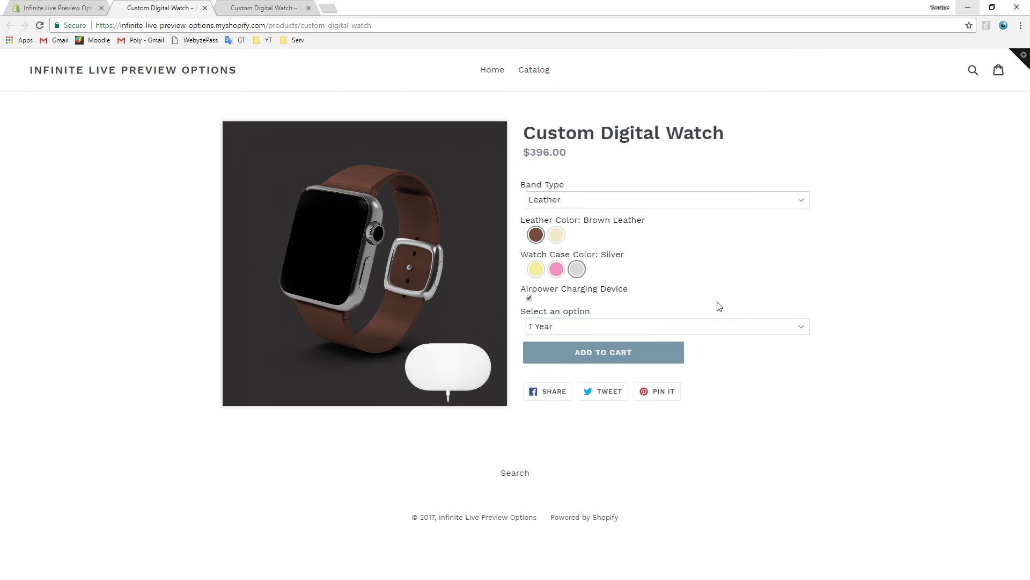
- Add the configured watch to the cart and check its listed options and price there
{"action": "left_click", "coordinate": [641, 353]}
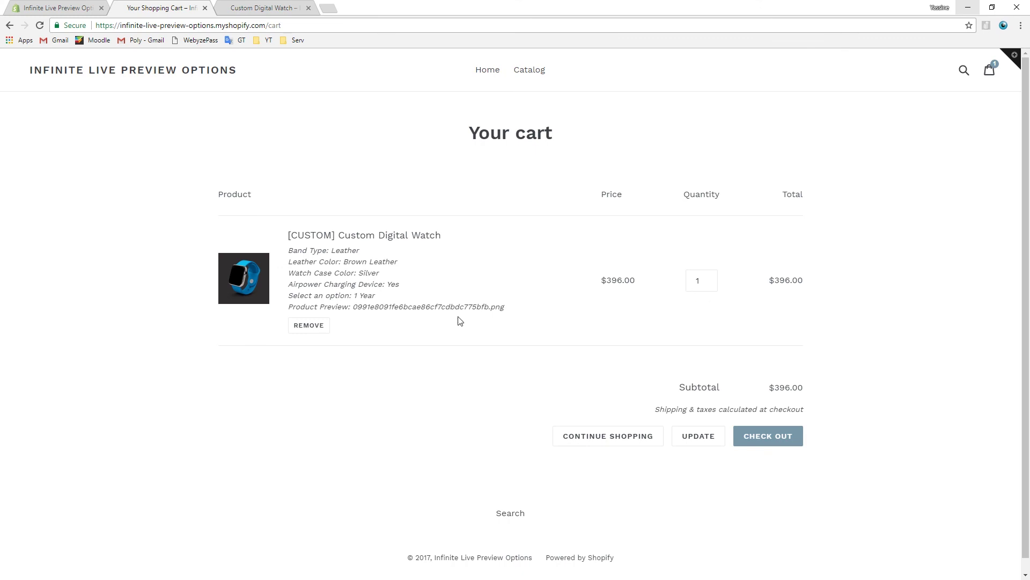
{"action": "mouse_move", "coordinate": [455, 312]}
{"action": "left_click_drag", "start_coordinate": [636, 279], "coordinate": [603, 280]}
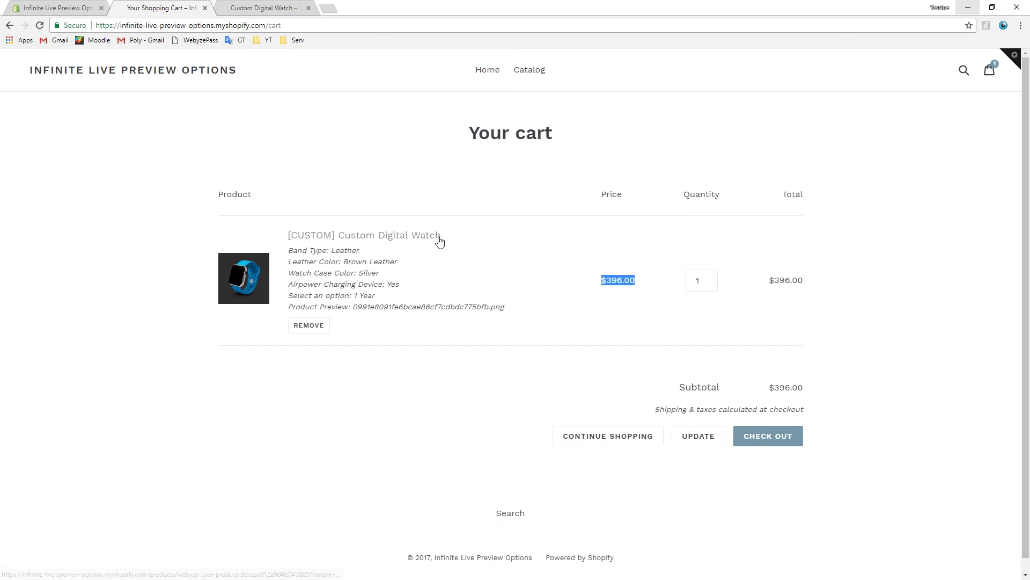